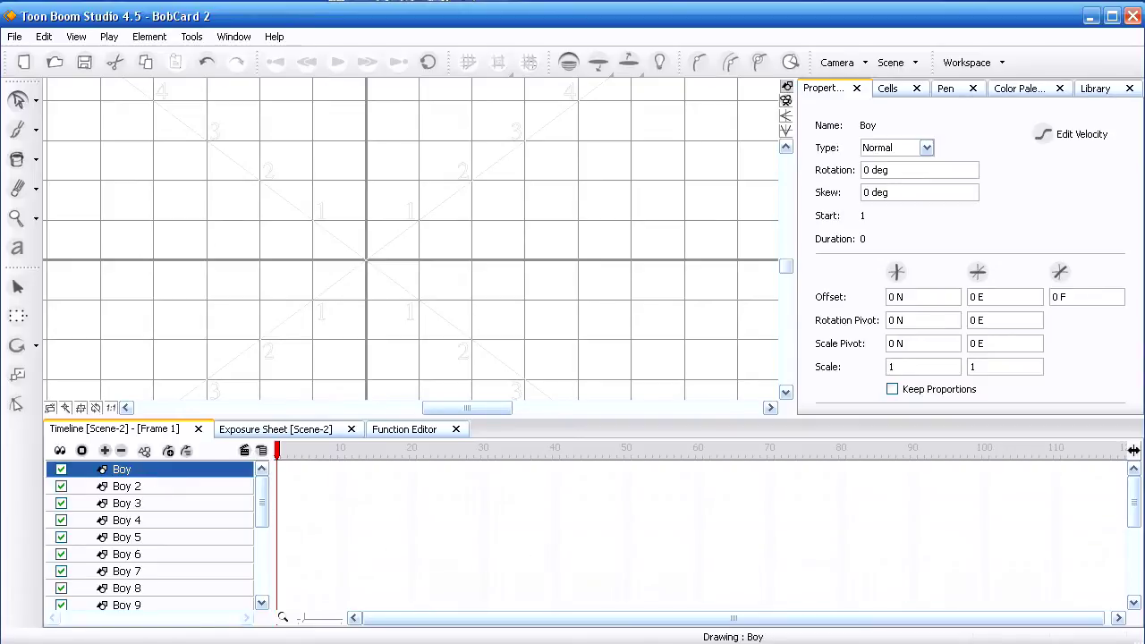
# Step: Rename layer Boy 12 to Boy r upleg
pyautogui.press('Down')
pyautogui.press('Down')
pyautogui.press('Down')
pyautogui.press('Down')
pyautogui.press('Down')
pyautogui.press('Down')
pyautogui.press('Down')
pyautogui.press('Down')
pyautogui.press('Down')
pyautogui.press('Down')
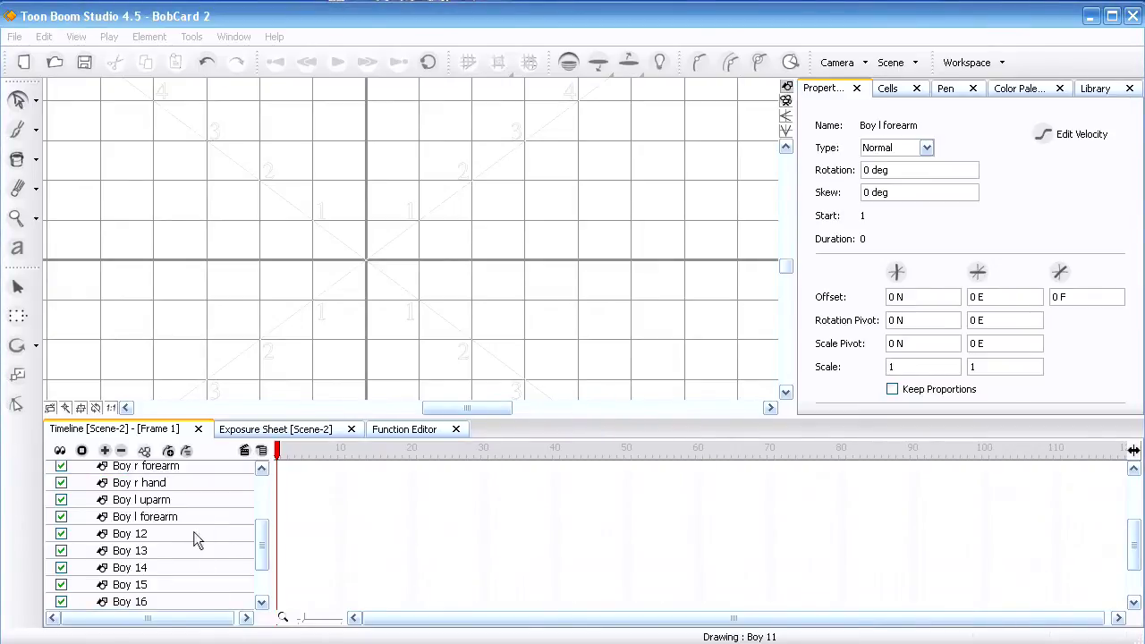
pyautogui.moveTo(255, 544); pyautogui.dragTo(263, 499)
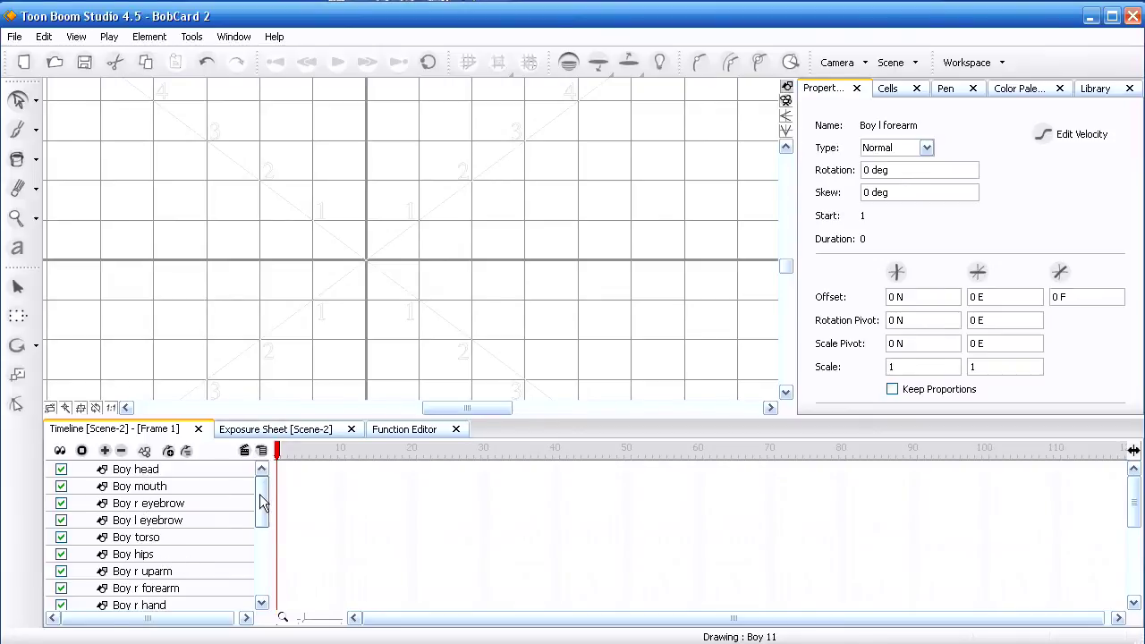
pyautogui.moveTo(262, 503); pyautogui.dragTo(261, 553)
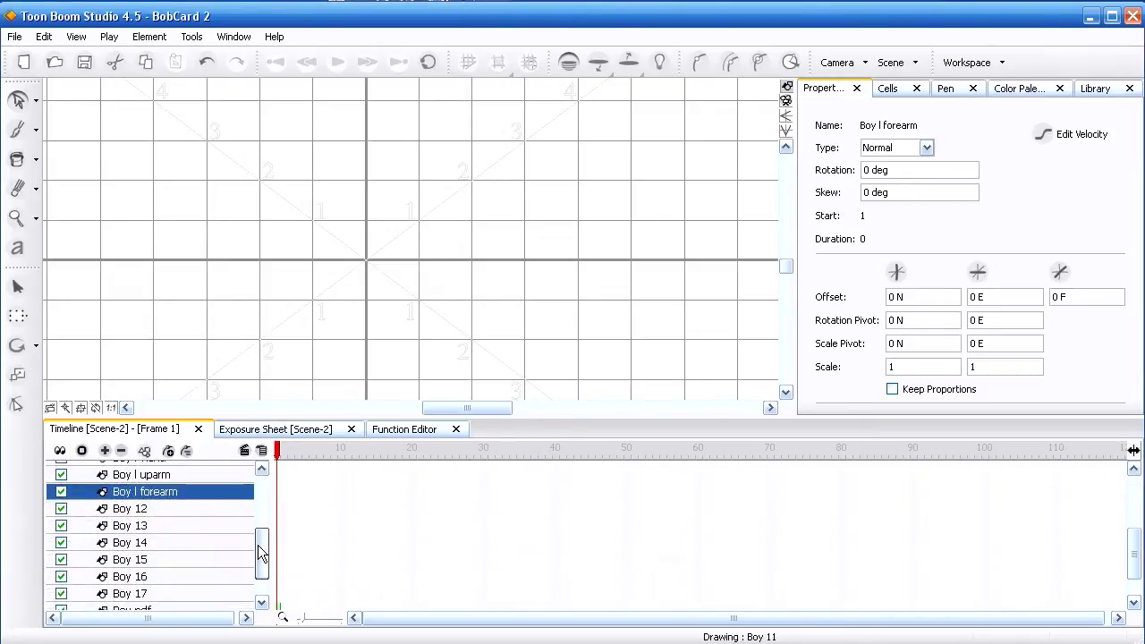
pyautogui.click(176, 508)
pyautogui.click(176, 508)
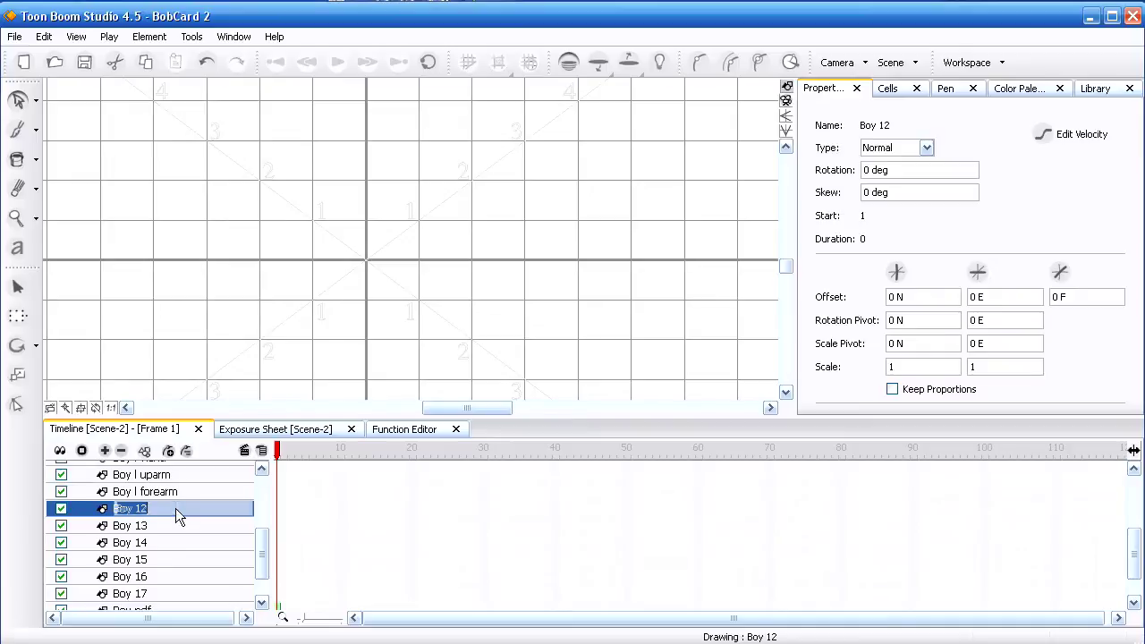
pyautogui.click(176, 508)
pyautogui.press('BackSpace')
pyautogui.press('BackSpace')
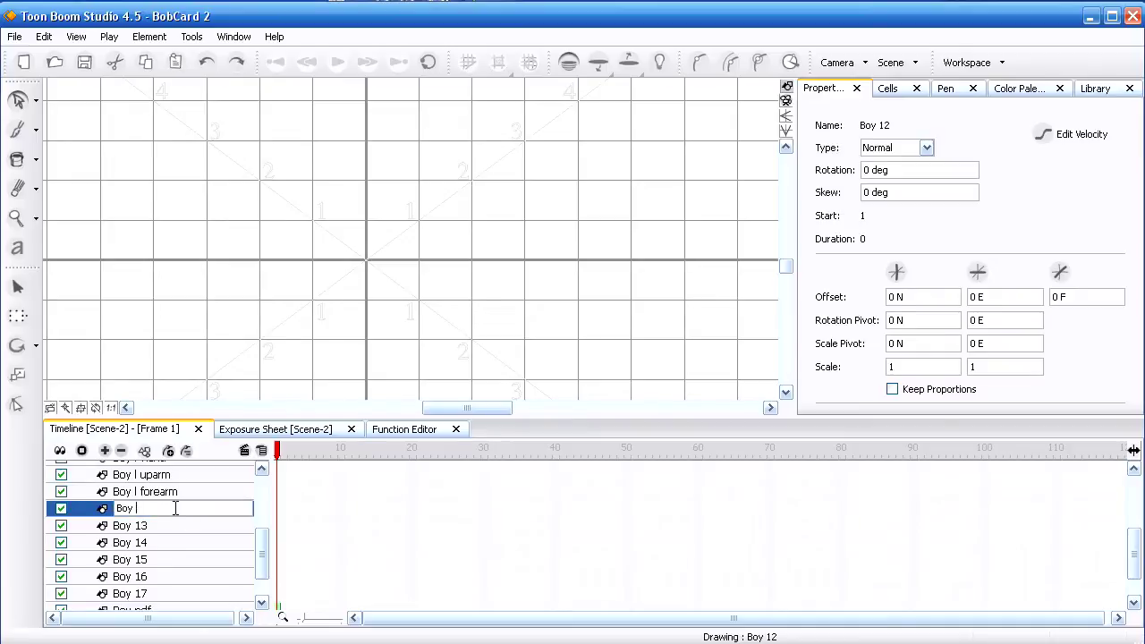
pyautogui.write('r upleg')
pyautogui.press('Return')
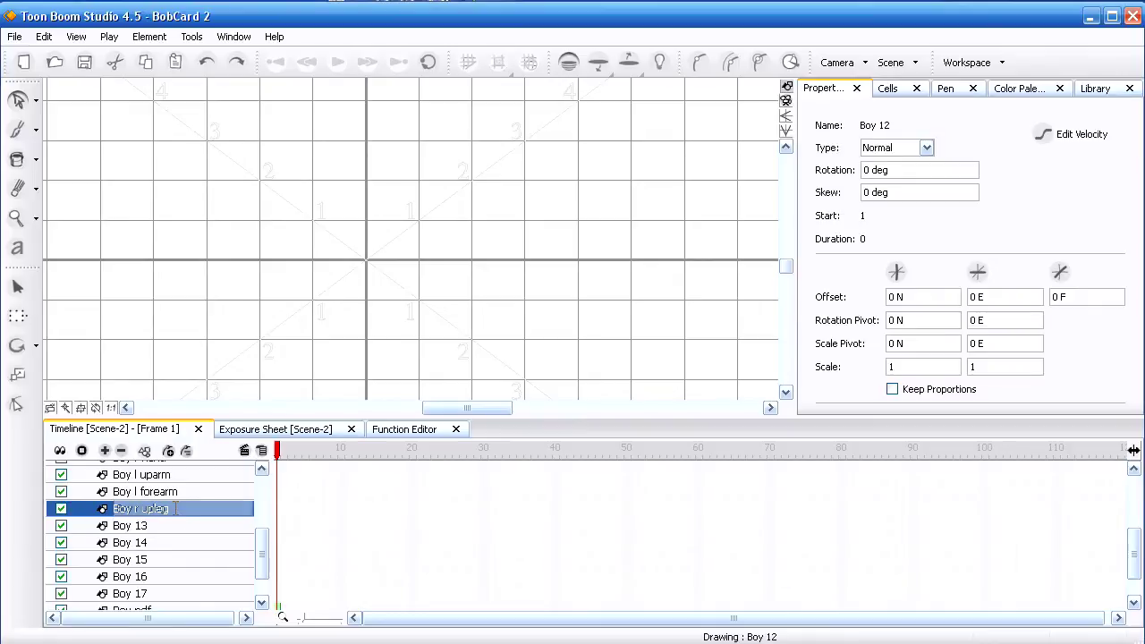
# Step: Rename Boy 13 and Boy 14 to Boy r lowleg and Boy r foot
pyautogui.doubleClick(189, 525)
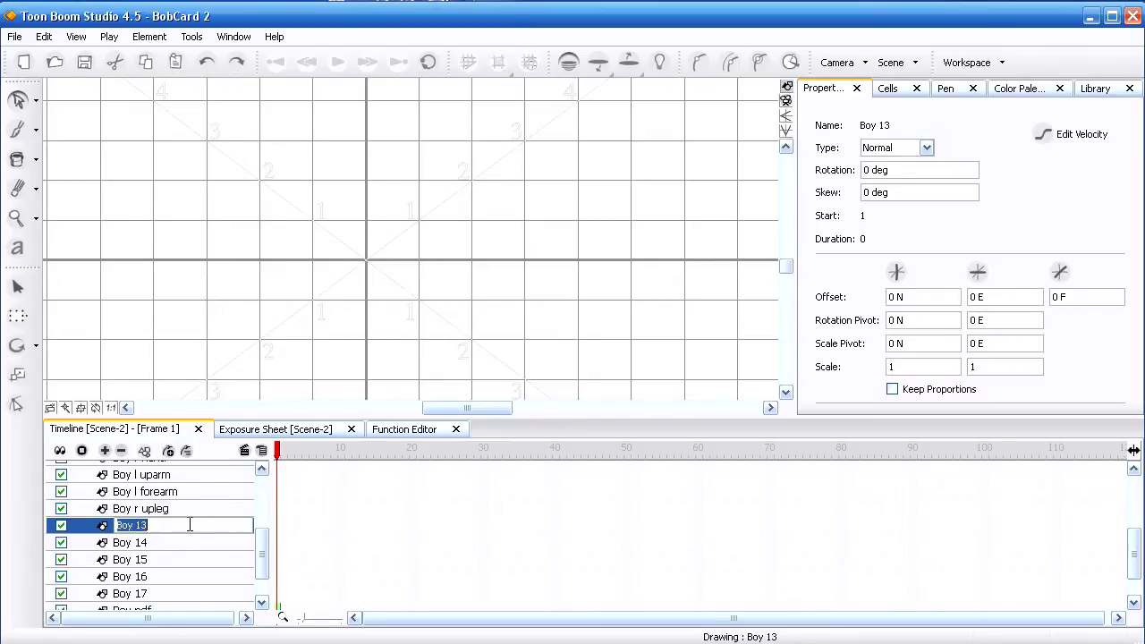
pyautogui.click(191, 525)
pyautogui.press('BackSpace')
pyautogui.press('BackSpace')
pyautogui.write('r lowleg')
pyautogui.press('Return')
pyautogui.doubleClick(202, 536)
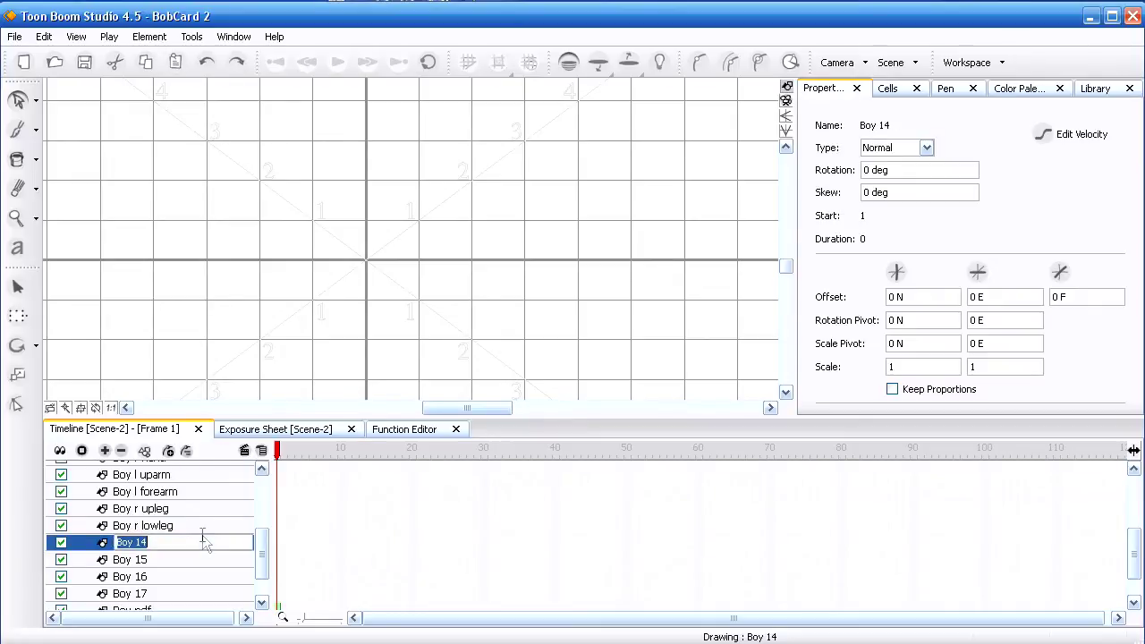
pyautogui.write('Boy r foot')
pyautogui.press('Return')
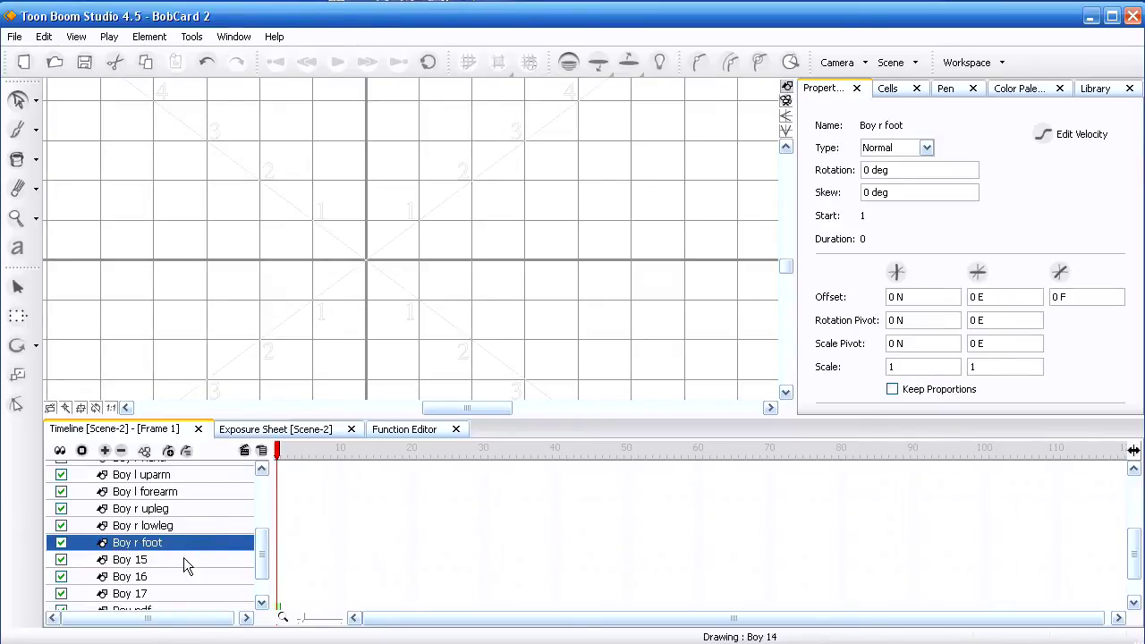
# Step: Rename Boy 15 and Boy 16 to Boy l upleg and Boy l lowleg
pyautogui.doubleClick(183, 558)
pyautogui.click(183, 557)
pyautogui.press('BackSpace')
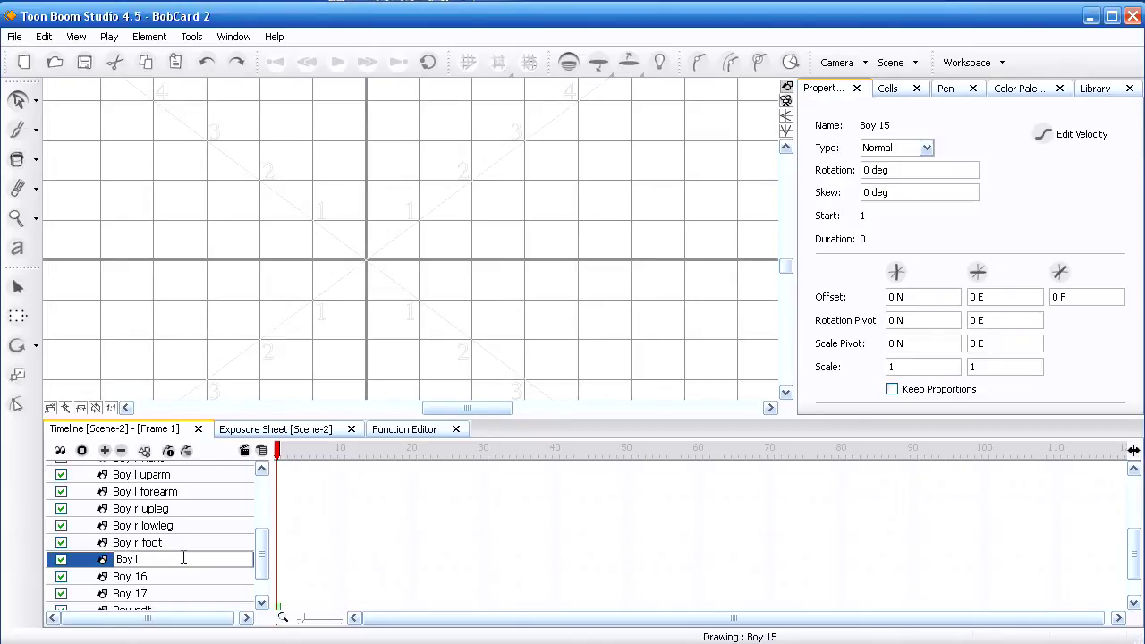
pyautogui.write('l upleg')
pyautogui.press('Return')
pyautogui.click(190, 575)
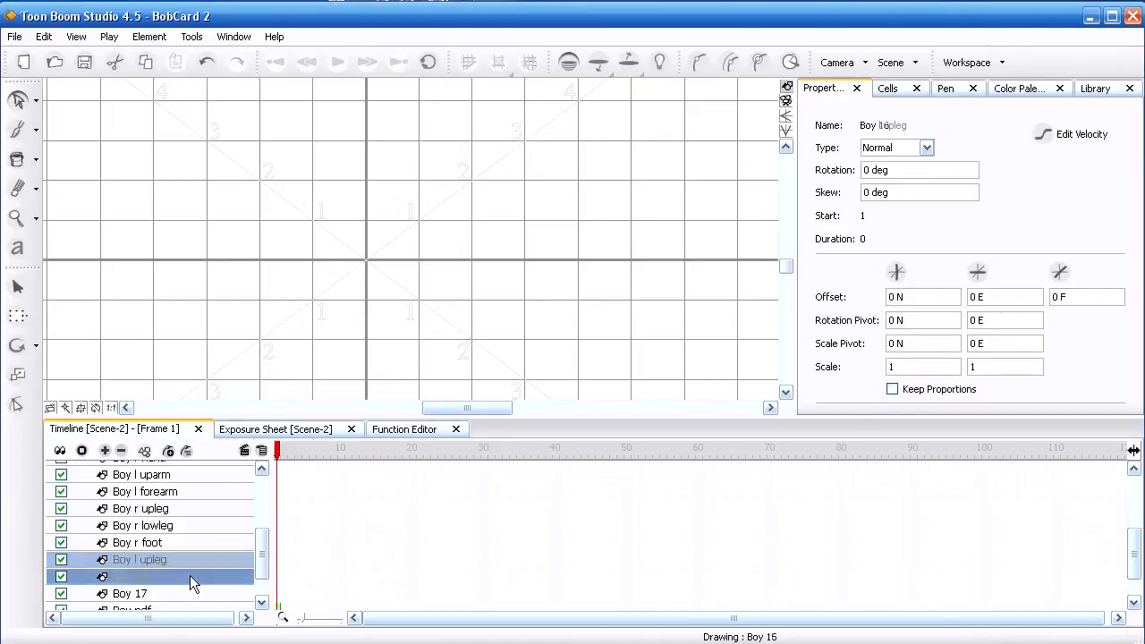
pyautogui.click(190, 575)
pyautogui.click(190, 575)
pyautogui.press('BackSpace')
pyautogui.press('BackSpace')
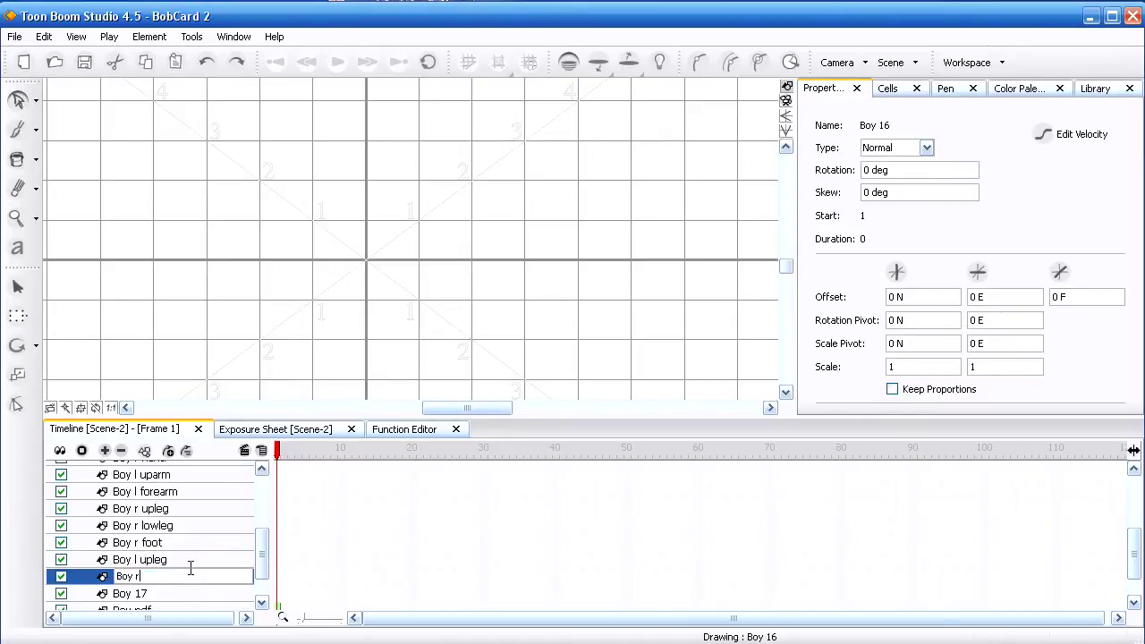
pyautogui.write('l lowleg')
pyautogui.press('Return')
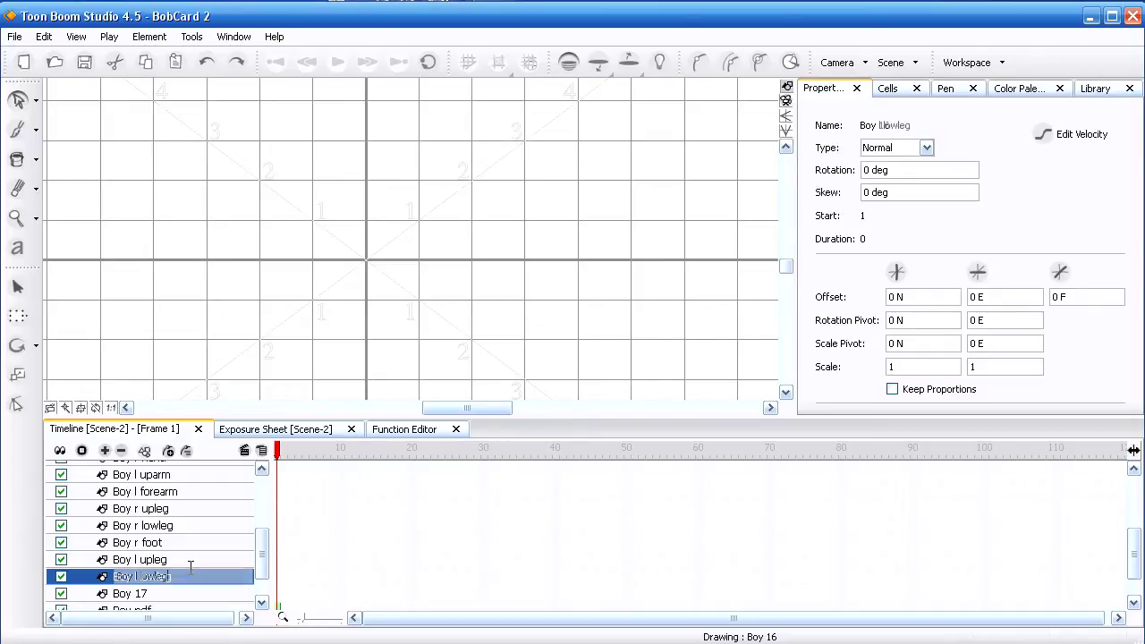
# Step: Rename Boy 17 to Boy l foot
pyautogui.click(176, 598)
pyautogui.click(172, 595)
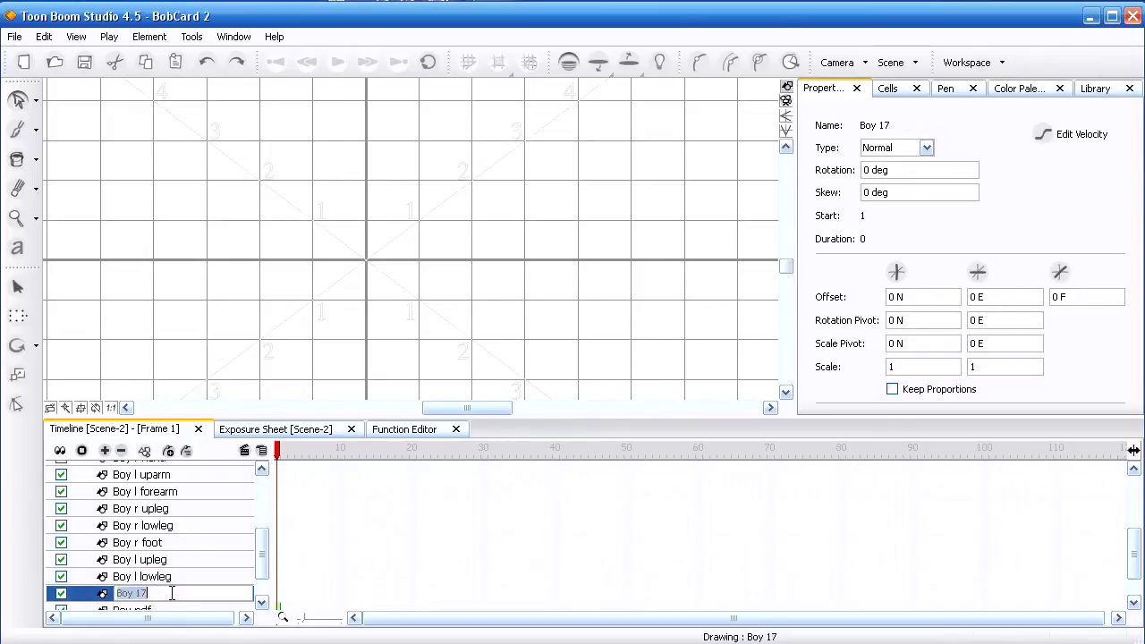
pyautogui.click(171, 593)
pyautogui.press('BackSpace')
pyautogui.write('foot')
pyautogui.press('Return')
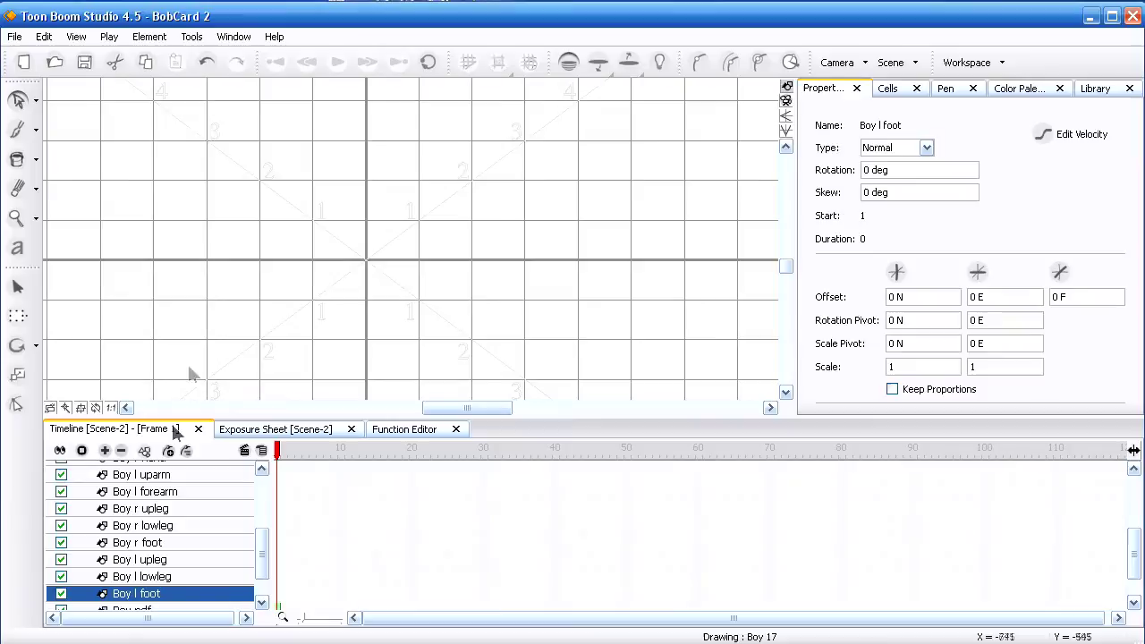
# Step: Cut the green torso from Boy.pdf and paste it into the Boy torso layer
pyautogui.scroll(3, 182, 519)
pyautogui.scroll(-5, 182, 519)
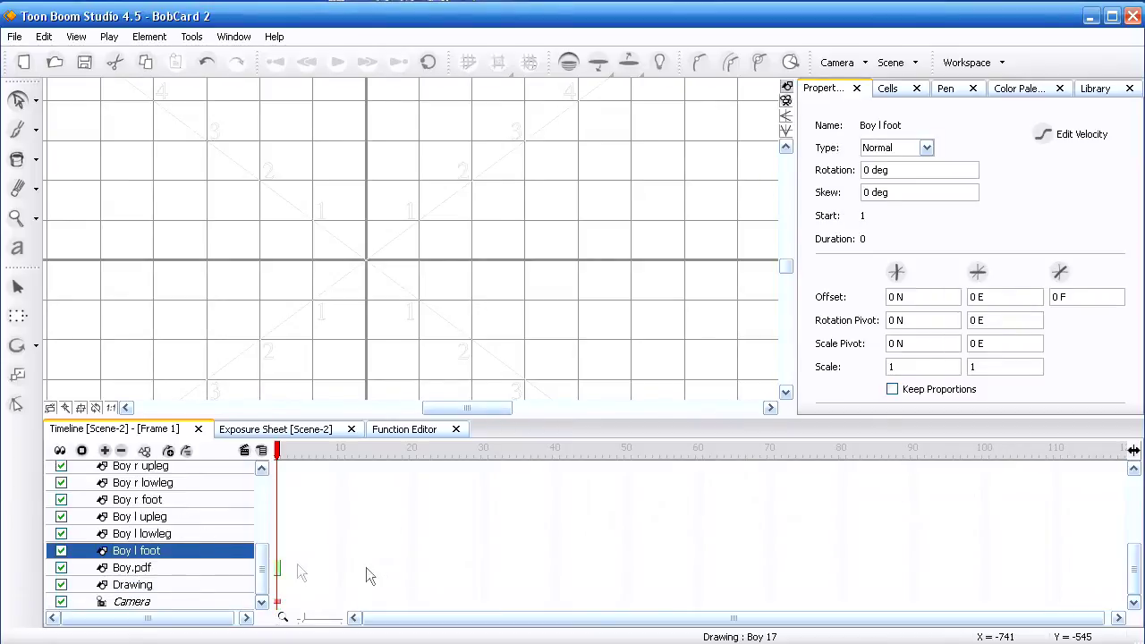
pyautogui.click(174, 569)
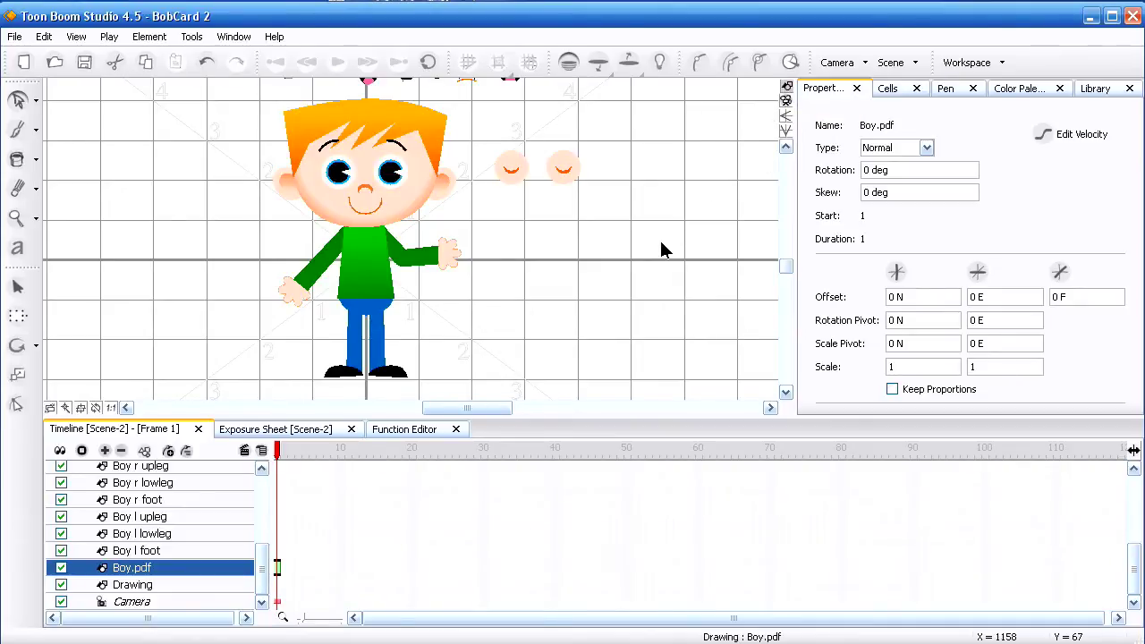
pyautogui.click(376, 284)
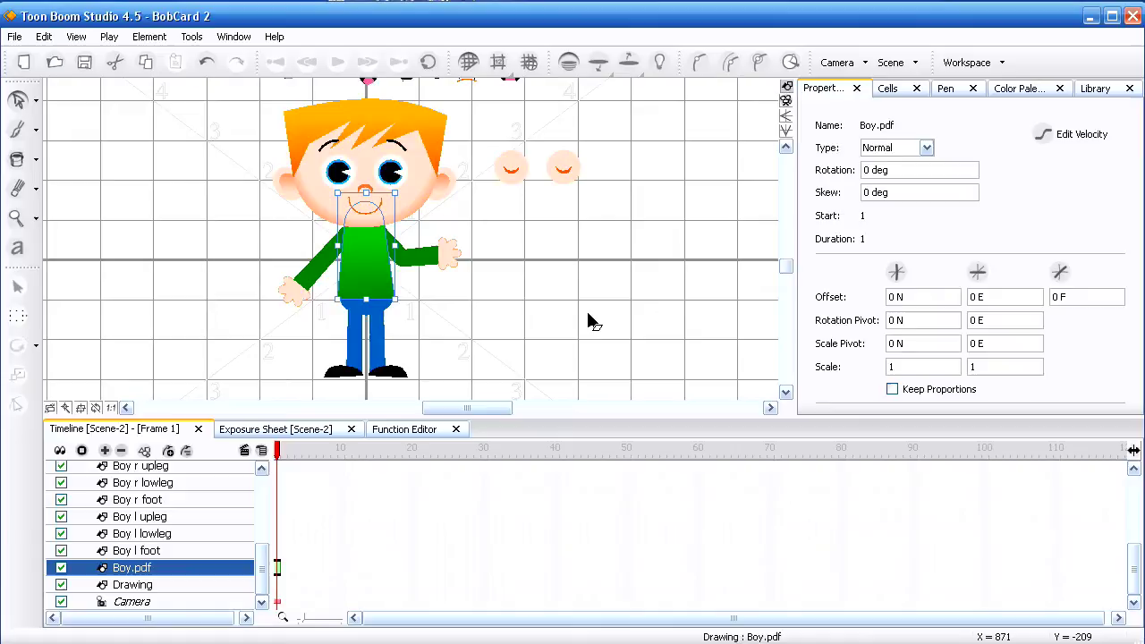
pyautogui.hotkey('ctrl', 'x')
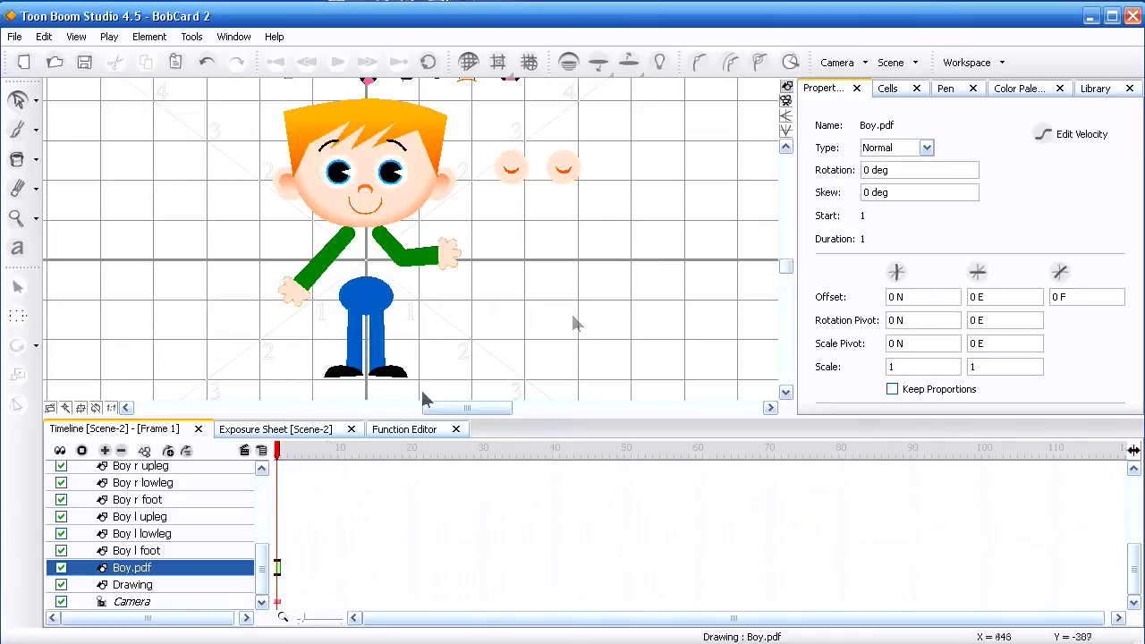
pyautogui.moveTo(257, 562); pyautogui.dragTo(261, 491)
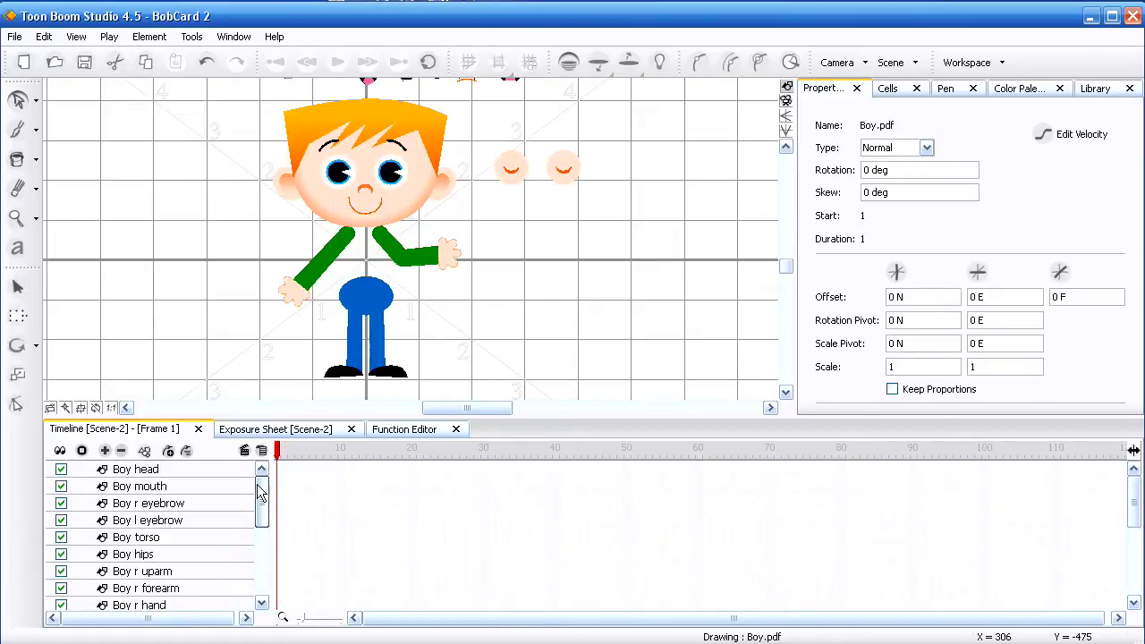
pyautogui.click(143, 538)
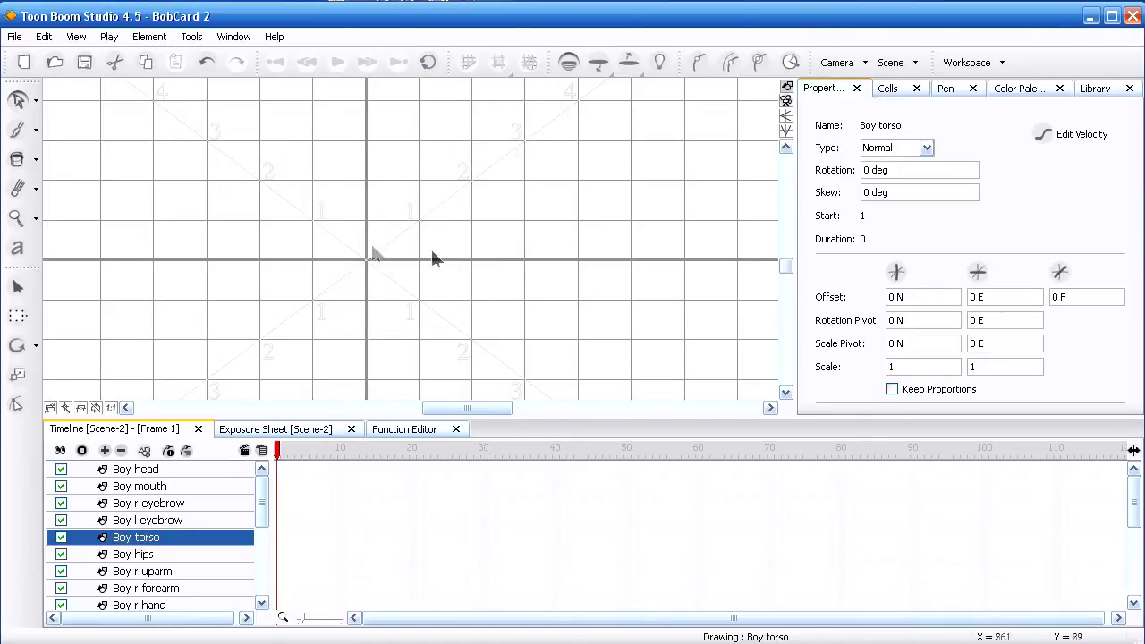
pyautogui.click(408, 273)
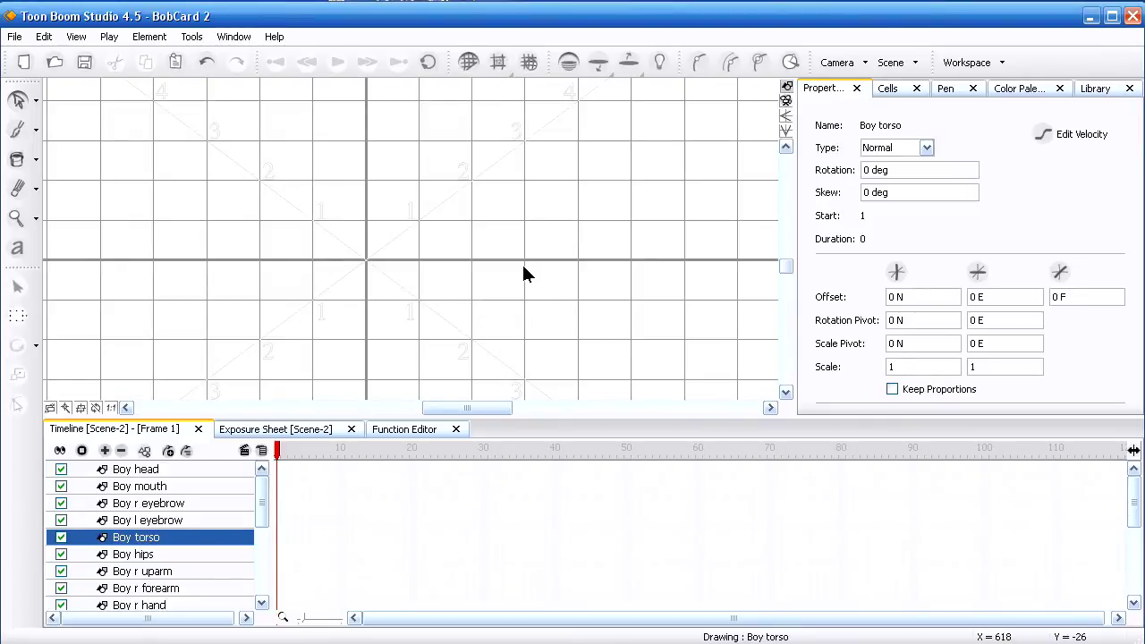
pyautogui.hotkey('ctrl', 'v')
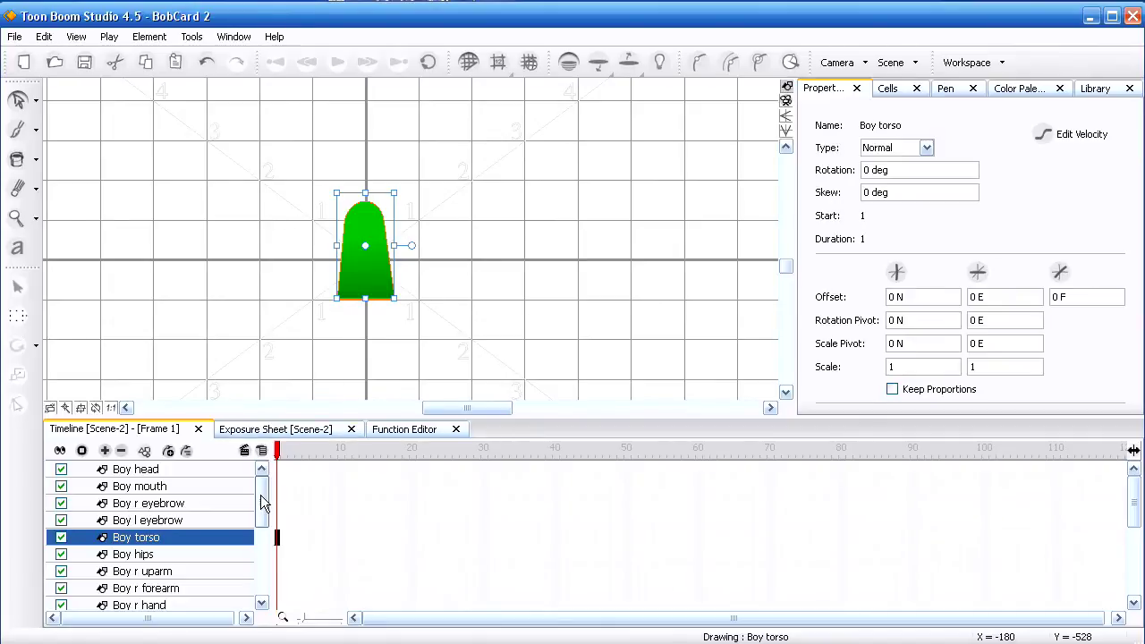
# Step: Move the blue hip shape from Boy.pdf into the Boy hips layer
pyautogui.moveTo(260, 495); pyautogui.dragTo(263, 585)
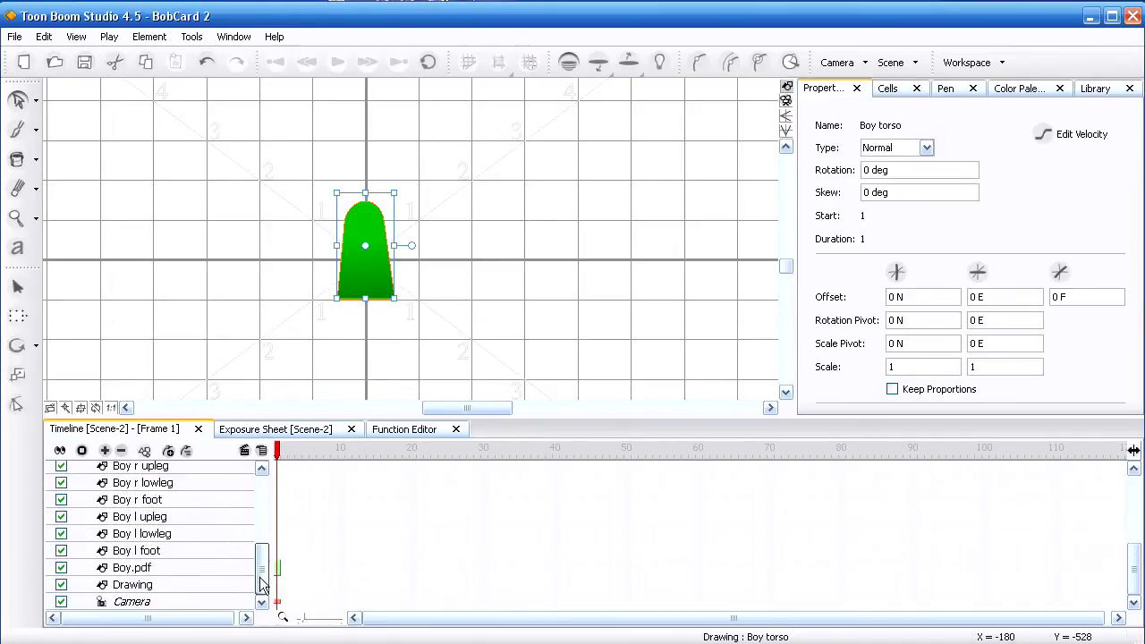
pyautogui.click(205, 567)
pyautogui.click(365, 290)
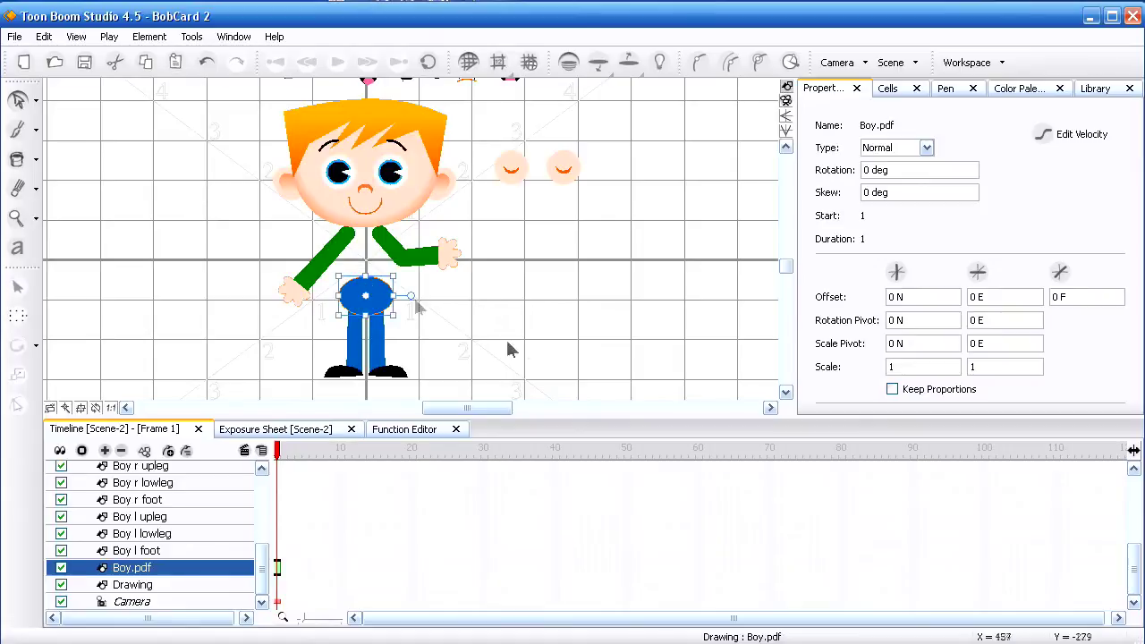
pyautogui.press('Delete')
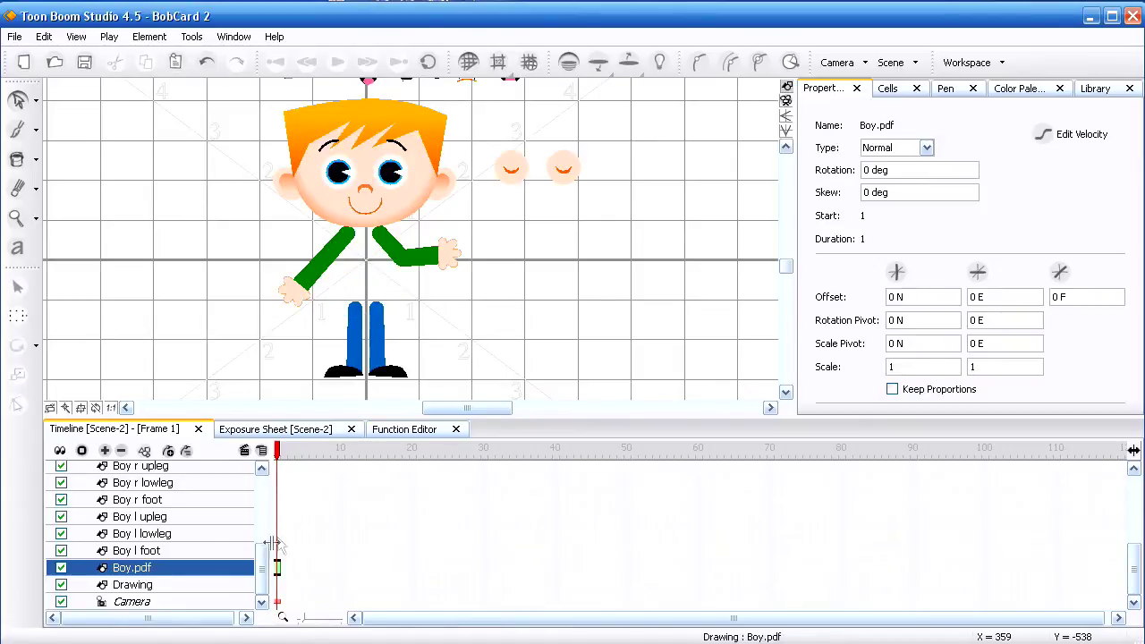
pyautogui.moveTo(264, 551); pyautogui.dragTo(263, 472)
pyautogui.click(225, 553)
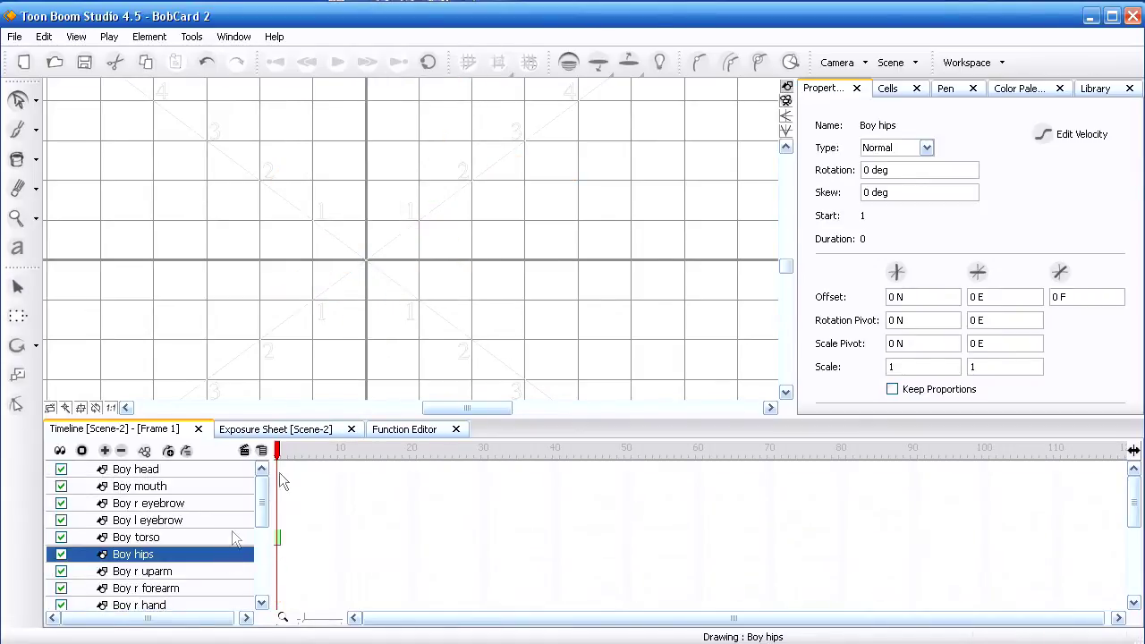
pyautogui.hotkey('ctrl', 'z')
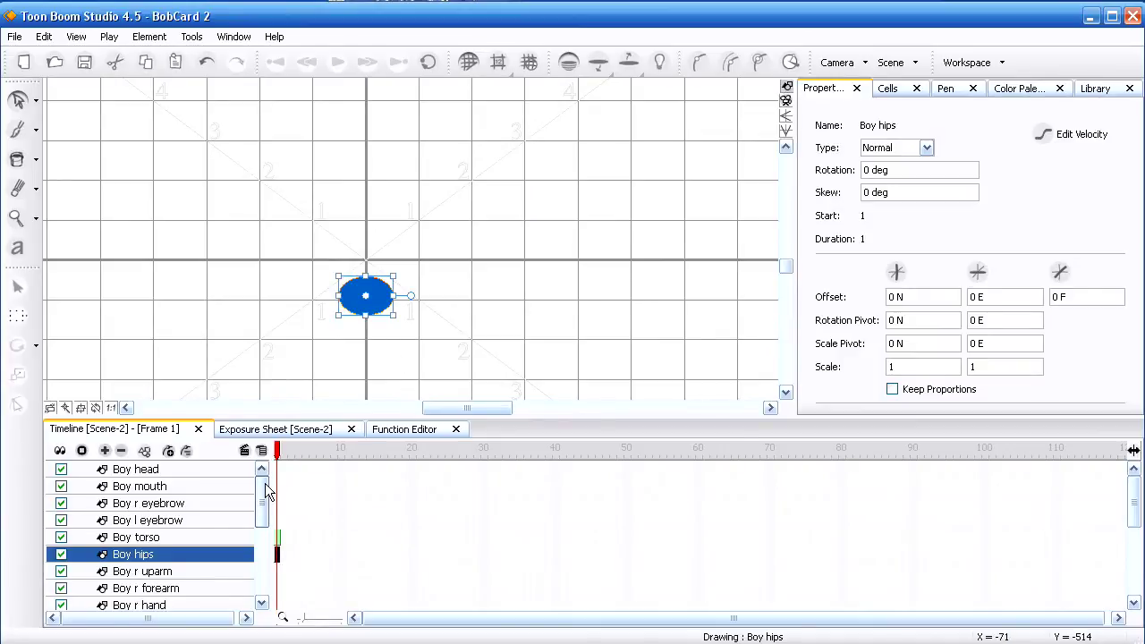
# Step: Move one shoe from Boy.pdf into the Boy l foot layer
pyautogui.moveTo(263, 483); pyautogui.dragTo(263, 573)
pyautogui.click(184, 567)
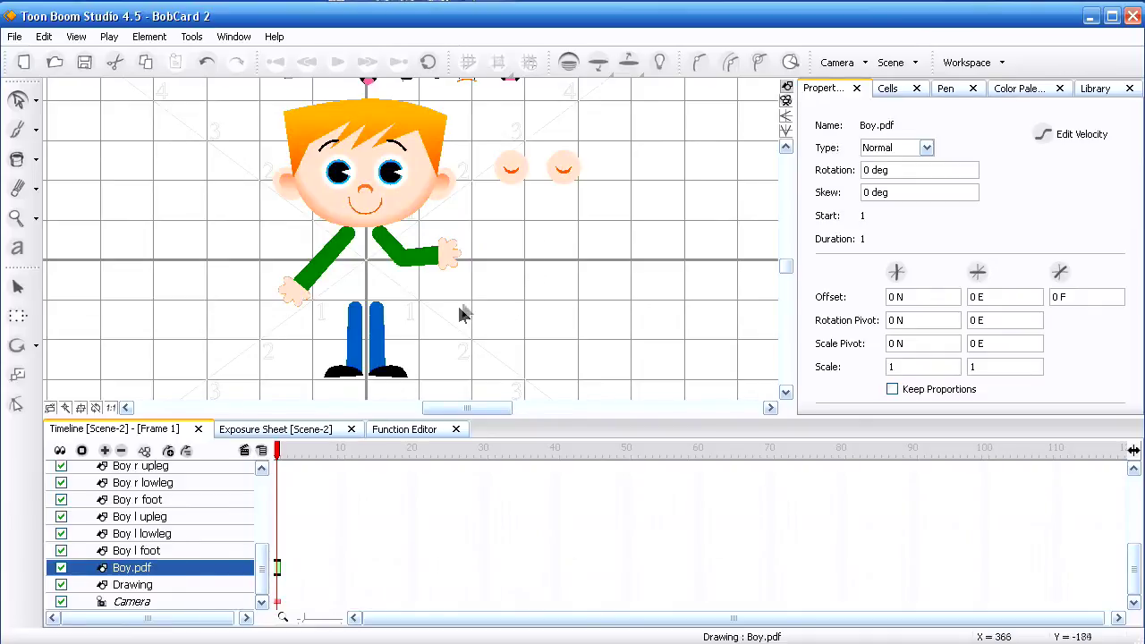
pyautogui.click(402, 372)
pyautogui.click(403, 372)
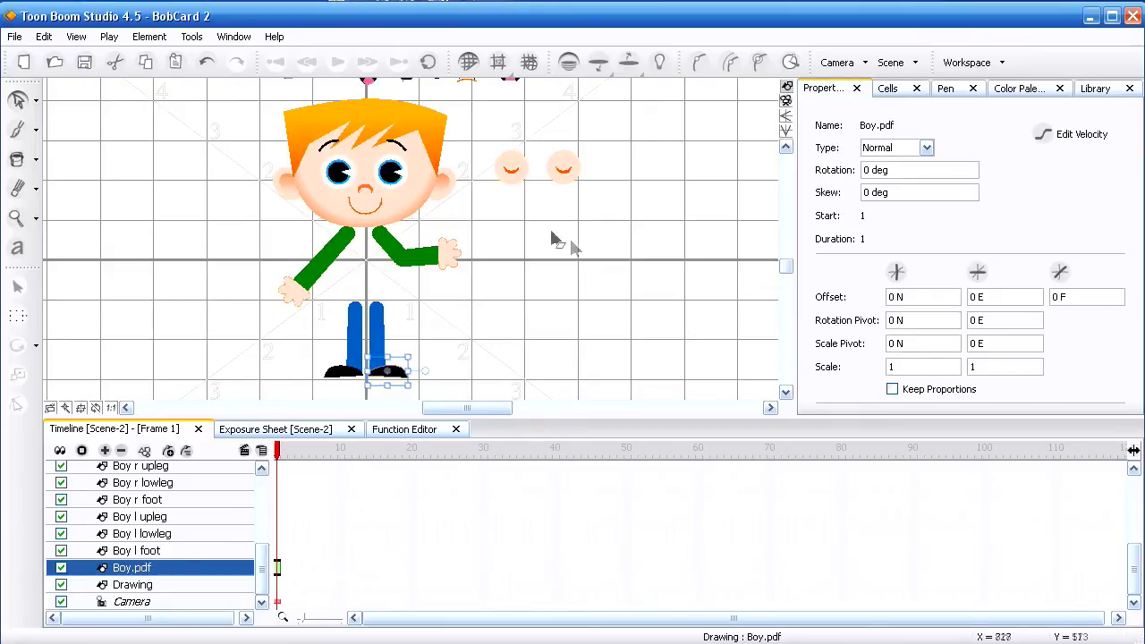
pyautogui.press('Delete')
pyautogui.click(191, 550)
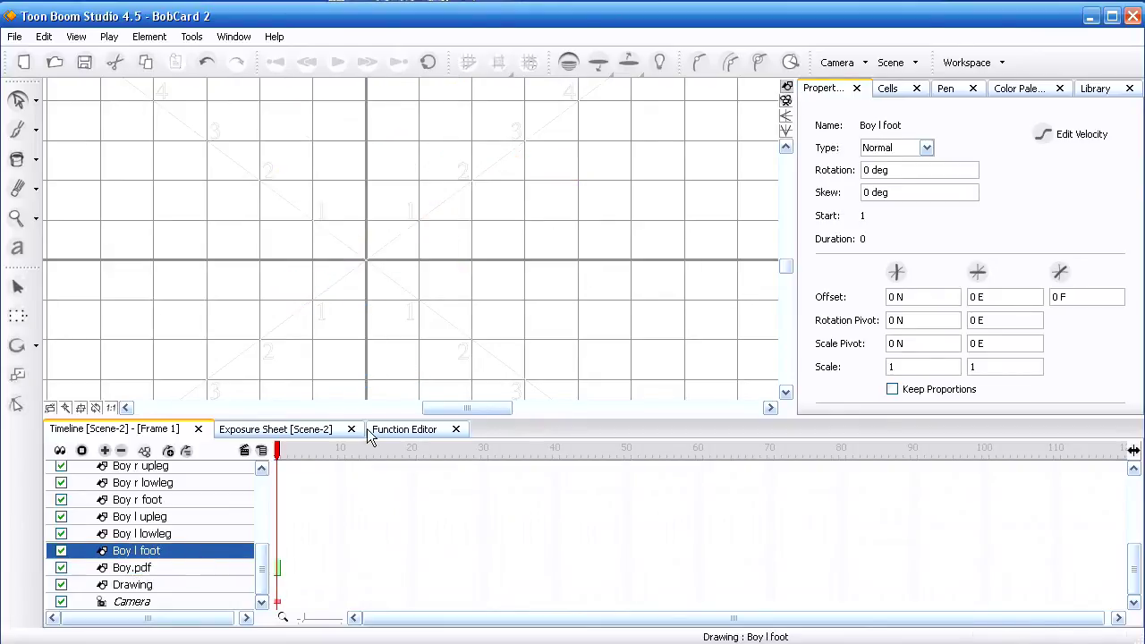
pyautogui.hotkey('ctrl', 'v')
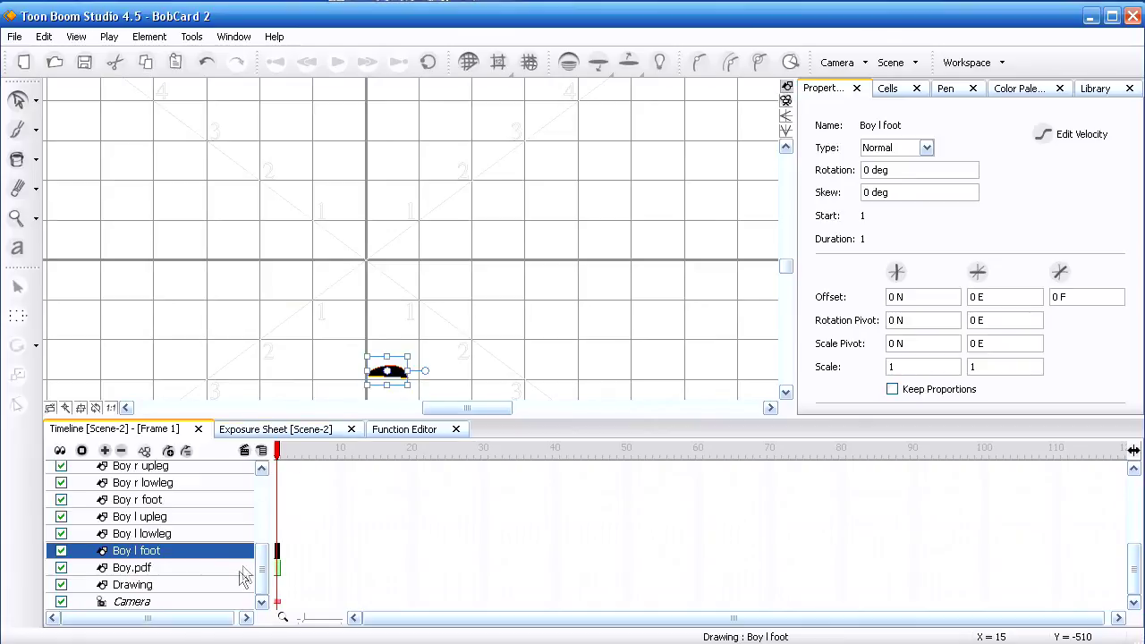
# Step: Move the remaining shoe from Boy.pdf into the Boy r foot layer
pyautogui.click(242, 569)
pyautogui.click(338, 374)
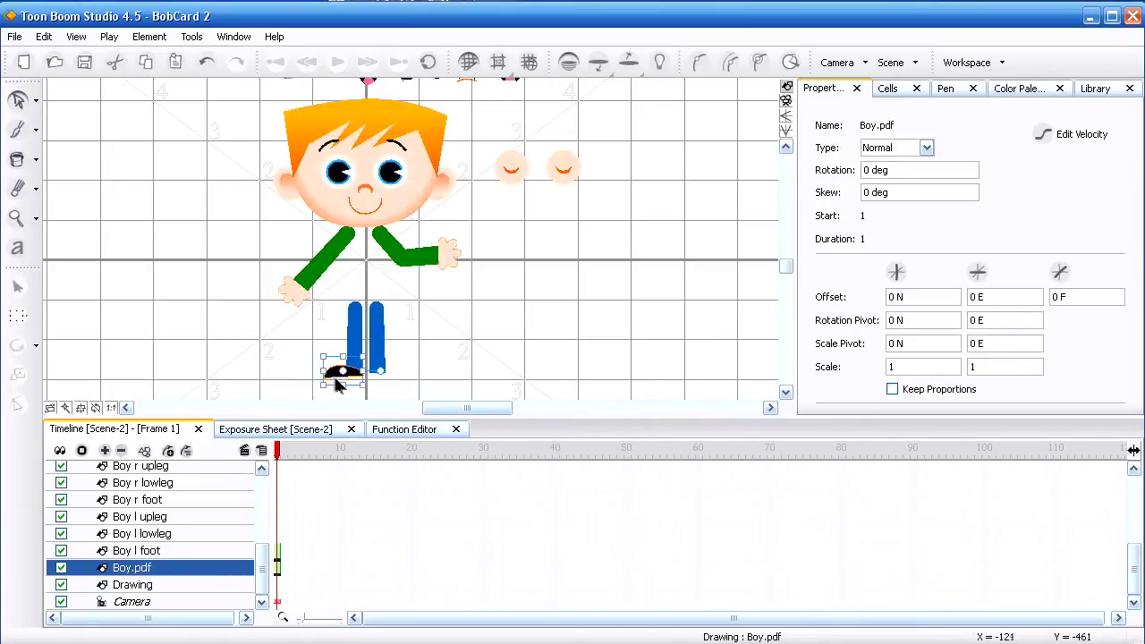
pyautogui.press('Delete')
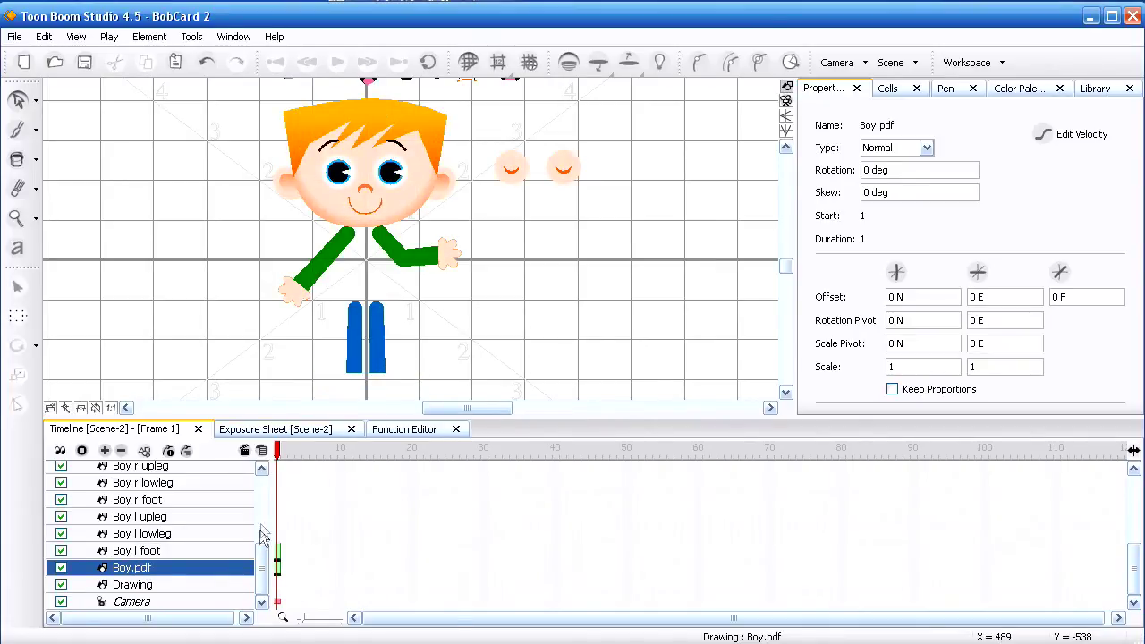
pyautogui.scroll(1, 264, 548)
pyautogui.click(224, 542)
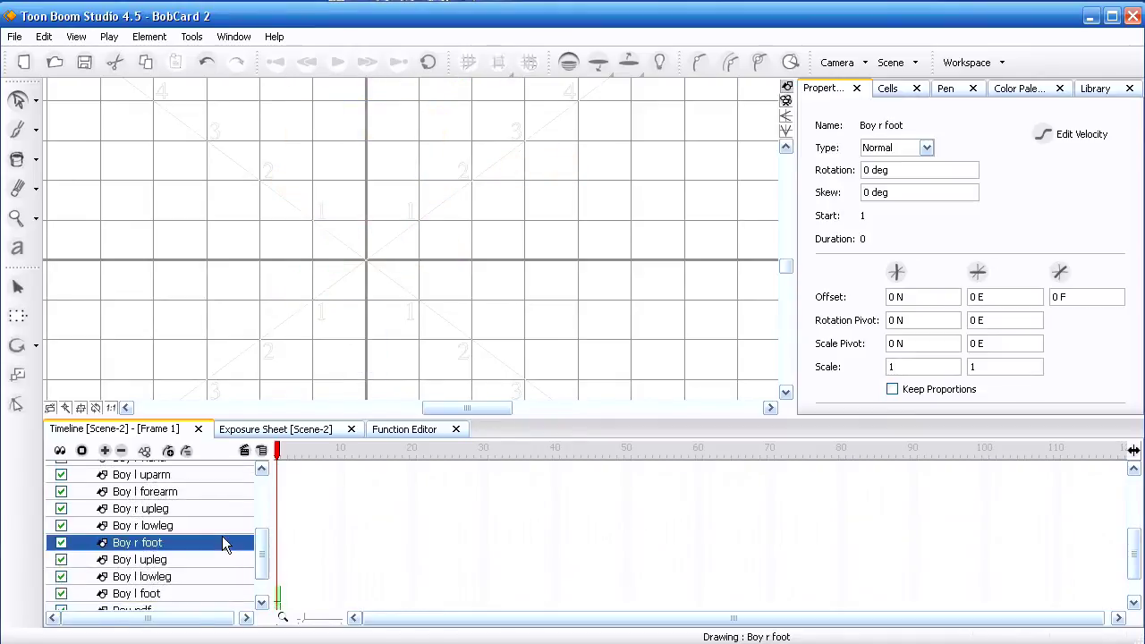
pyautogui.hotkey('ctrl', 'v')
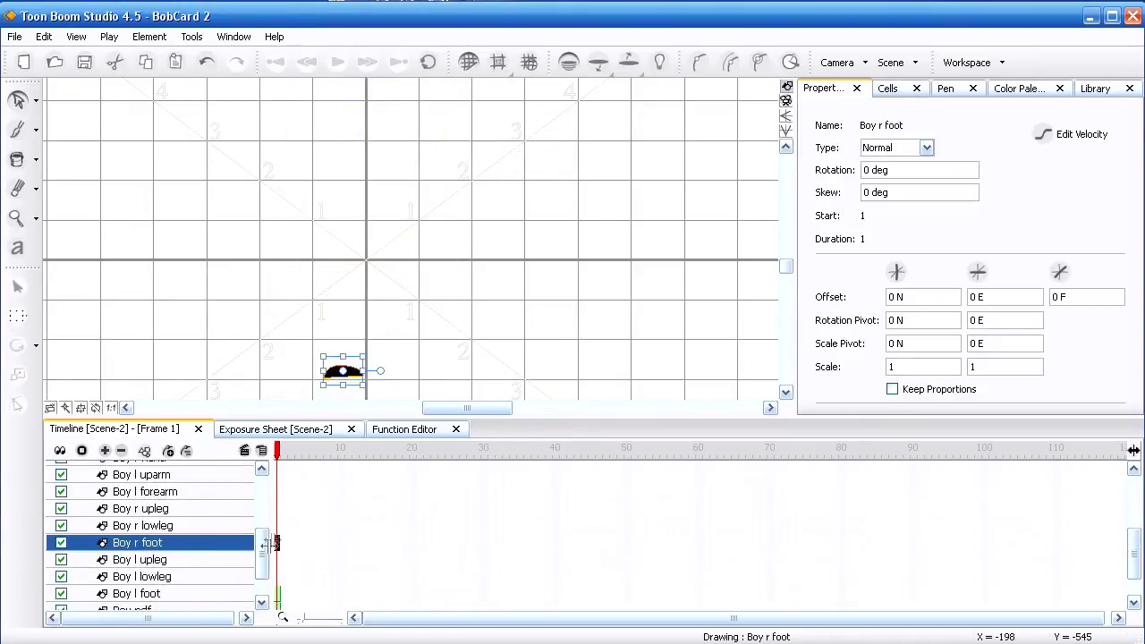
pyautogui.scroll(-1, 257, 573)
# Step: Move the two lower-leg pieces into Boy l lowleg and Boy r lowleg
pyautogui.click(233, 567)
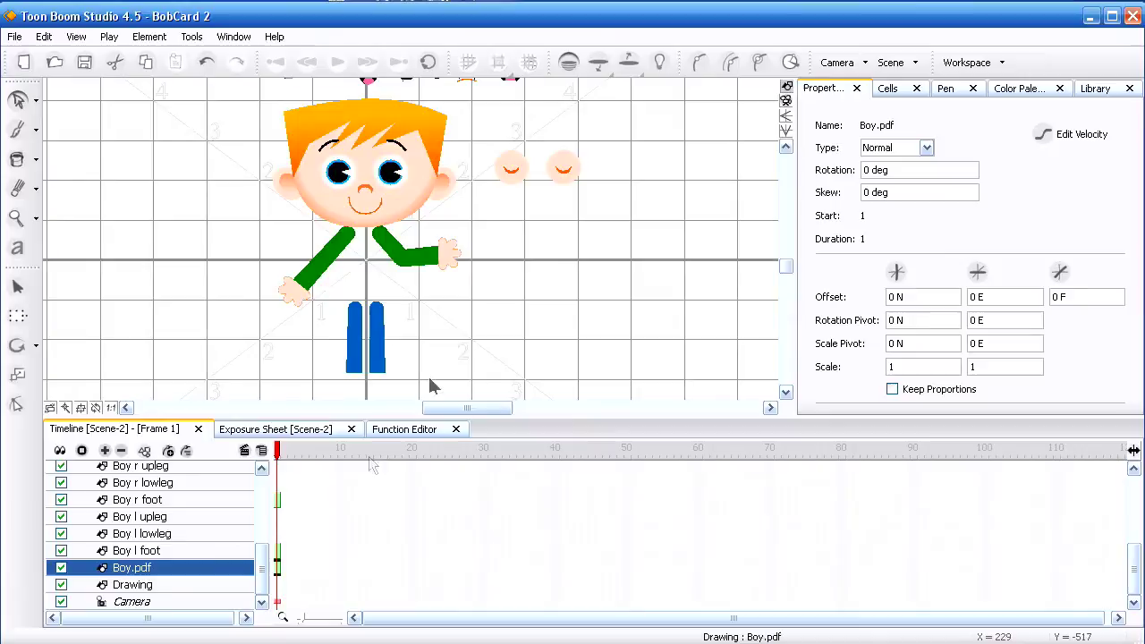
pyautogui.moveTo(414, 369); pyautogui.dragTo(378, 402)
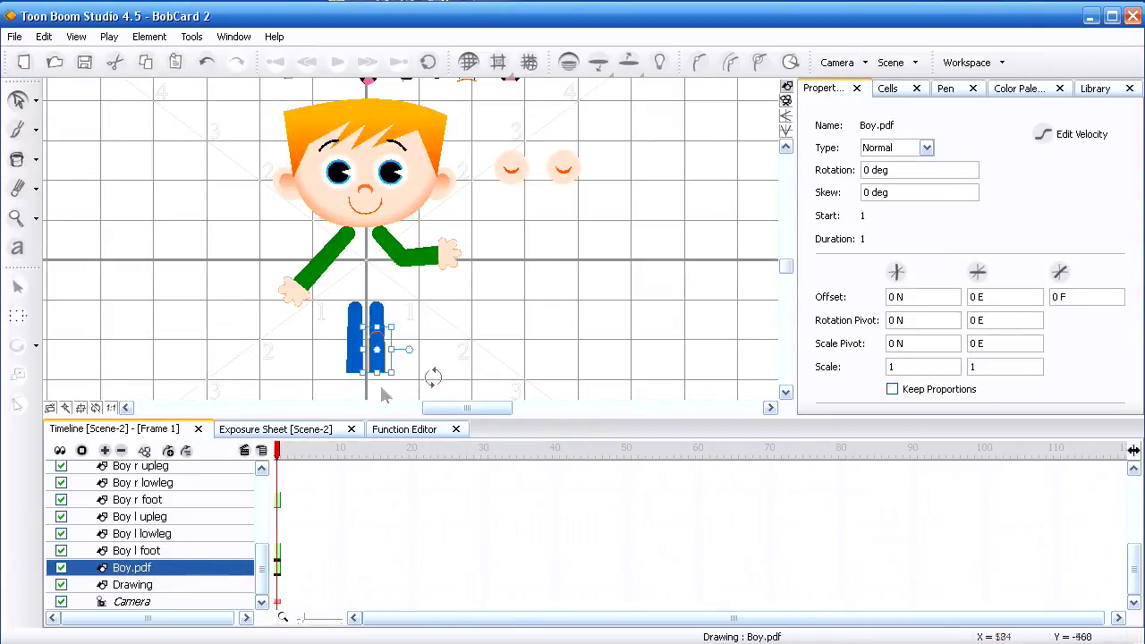
pyautogui.hotkey('ctrl', 'x')
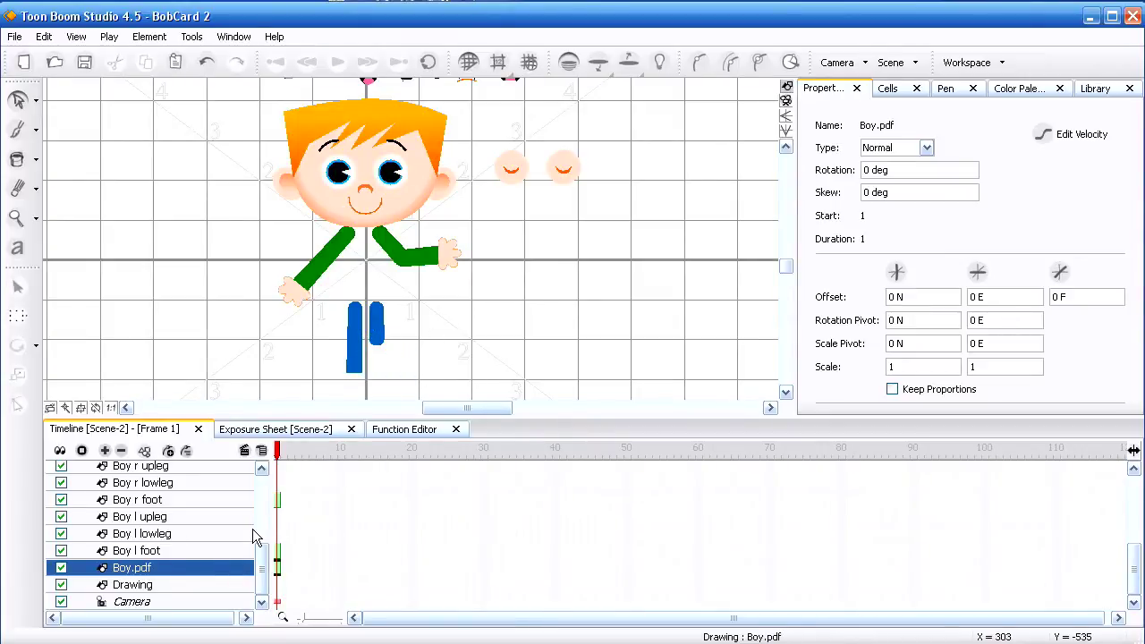
pyautogui.click(252, 529)
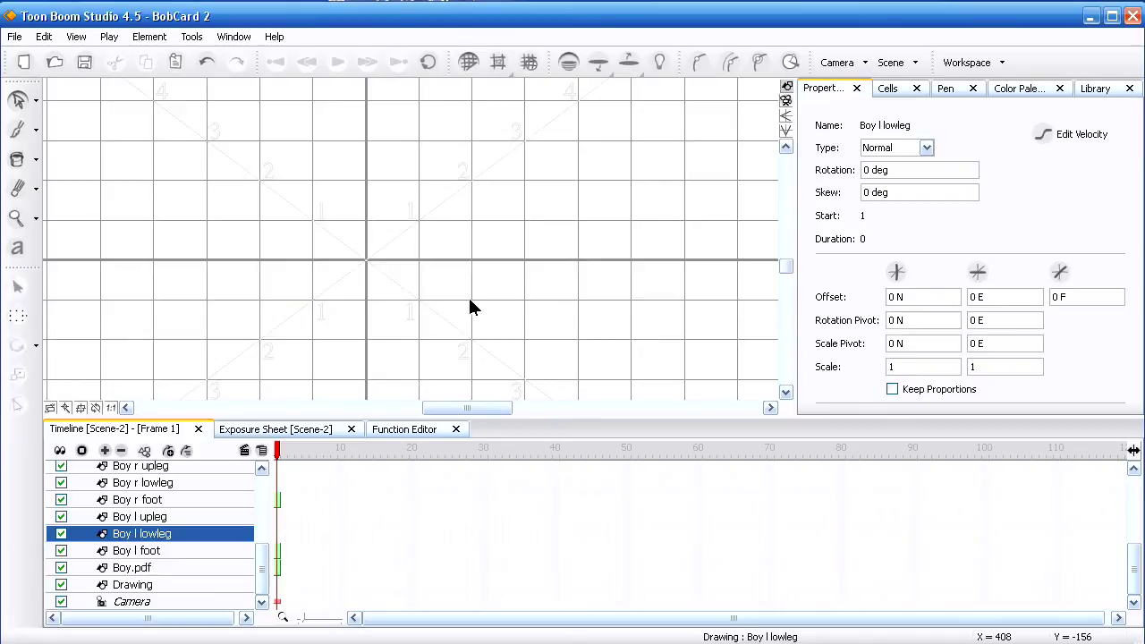
pyautogui.hotkey('ctrl', 'v')
pyautogui.click(210, 567)
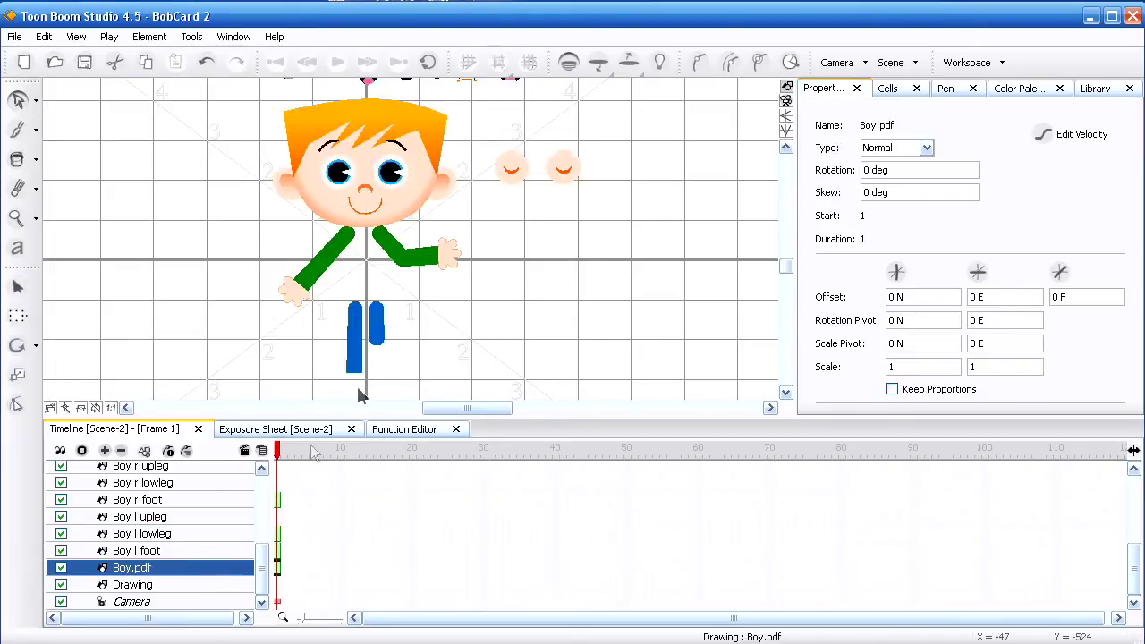
pyautogui.moveTo(371, 380); pyautogui.dragTo(332, 386)
pyautogui.hotkey('ctrl', 'x')
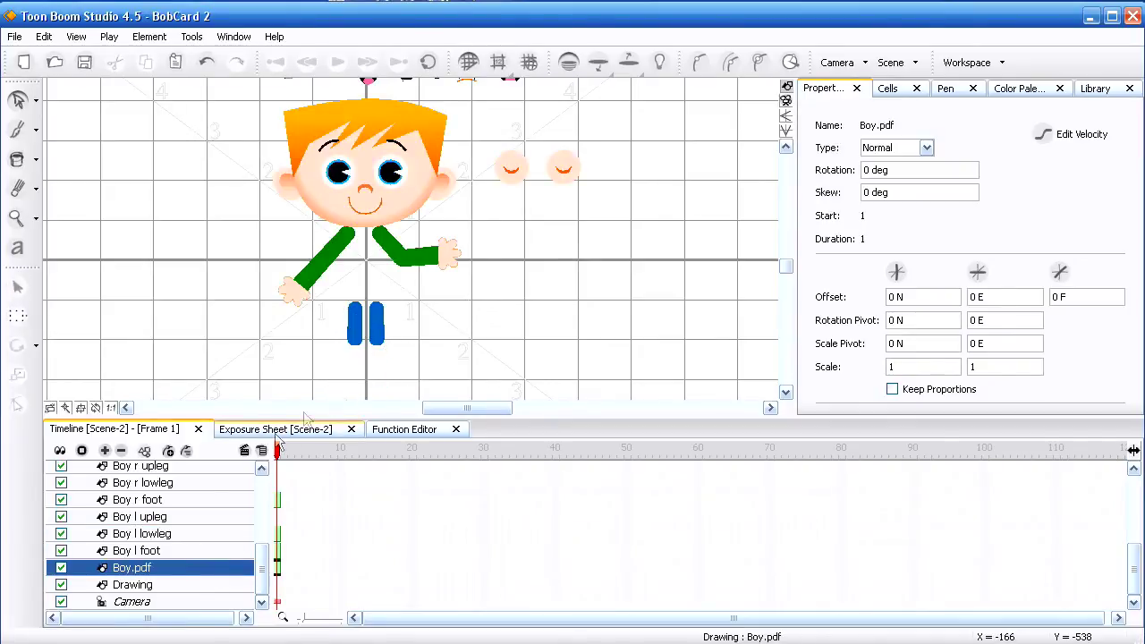
pyautogui.click(214, 481)
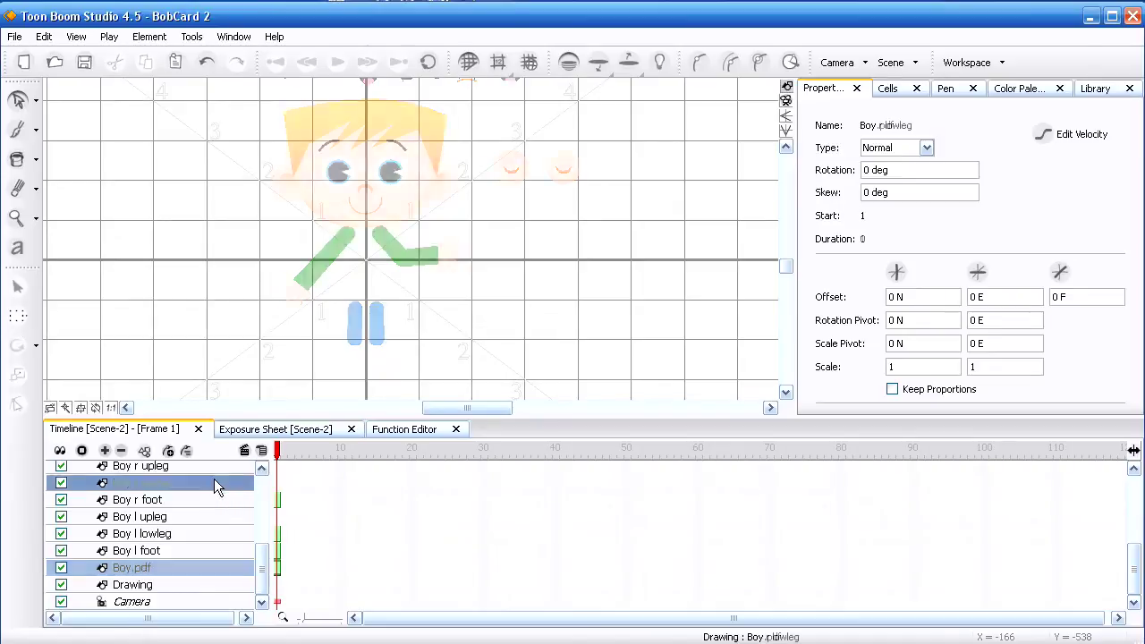
pyautogui.hotkey('ctrl', 'v')
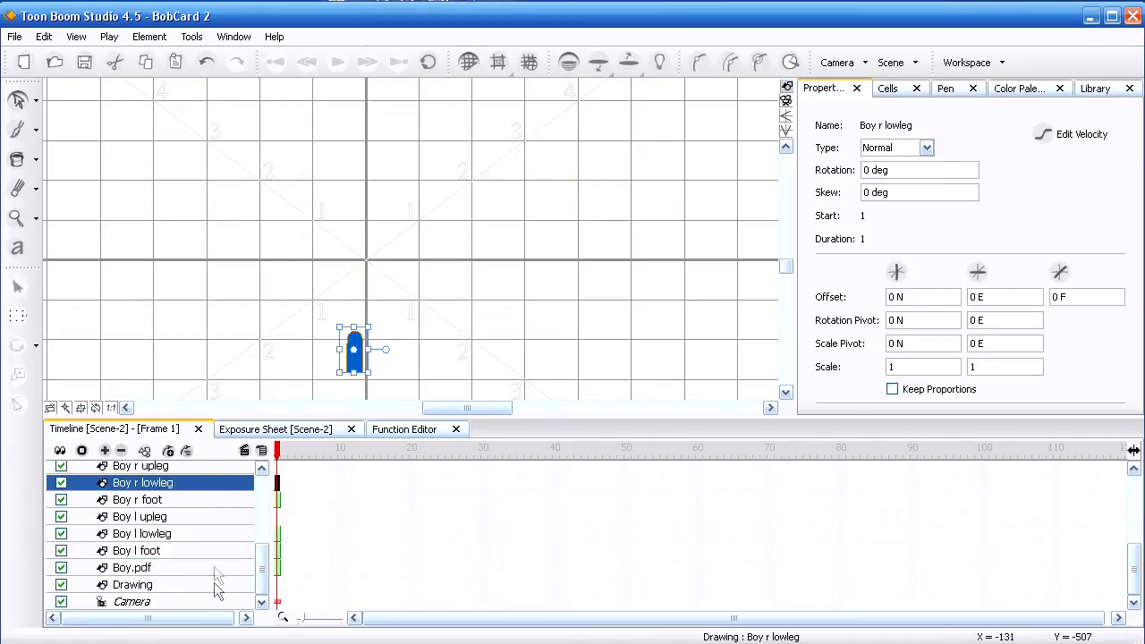
# Step: Move the two upper-leg pieces into Boy l upleg and Boy r upleg, leaving Boy.pdf legless
pyautogui.click(211, 570)
pyautogui.moveTo(421, 309); pyautogui.dragTo(367, 376)
pyautogui.hotkey('ctrl', 'x')
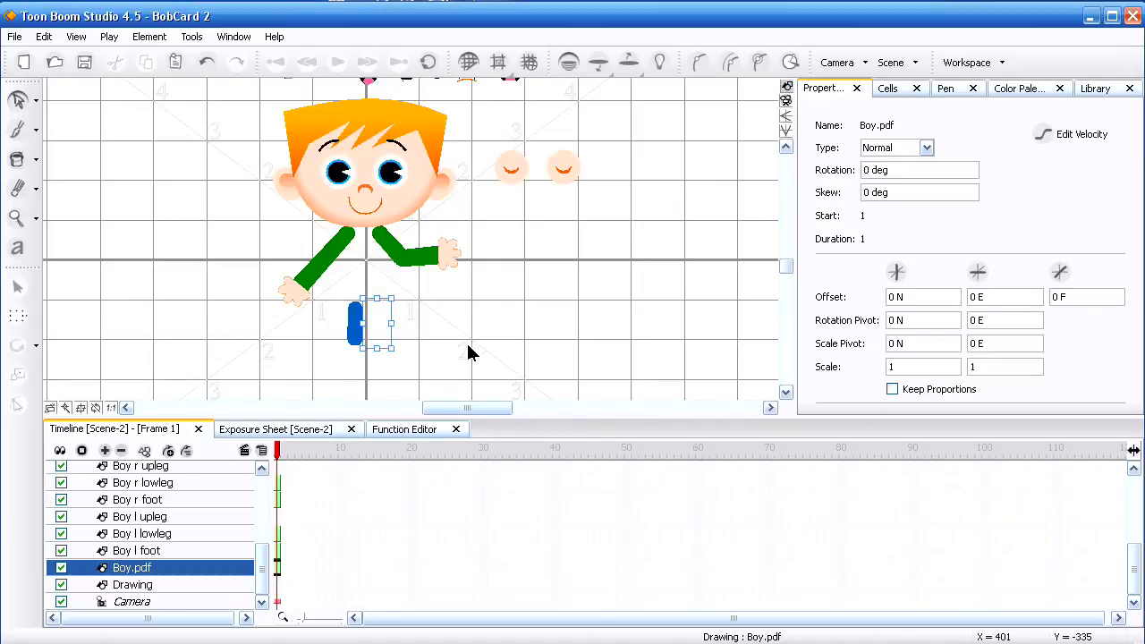
pyautogui.click(159, 517)
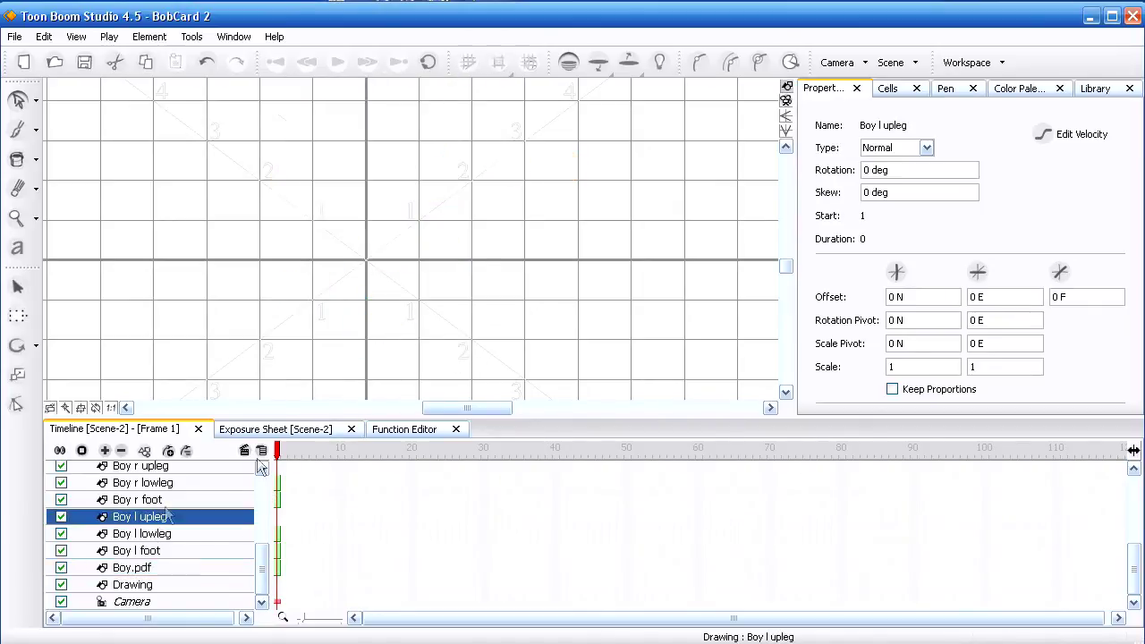
pyautogui.hotkey('ctrl', 'v')
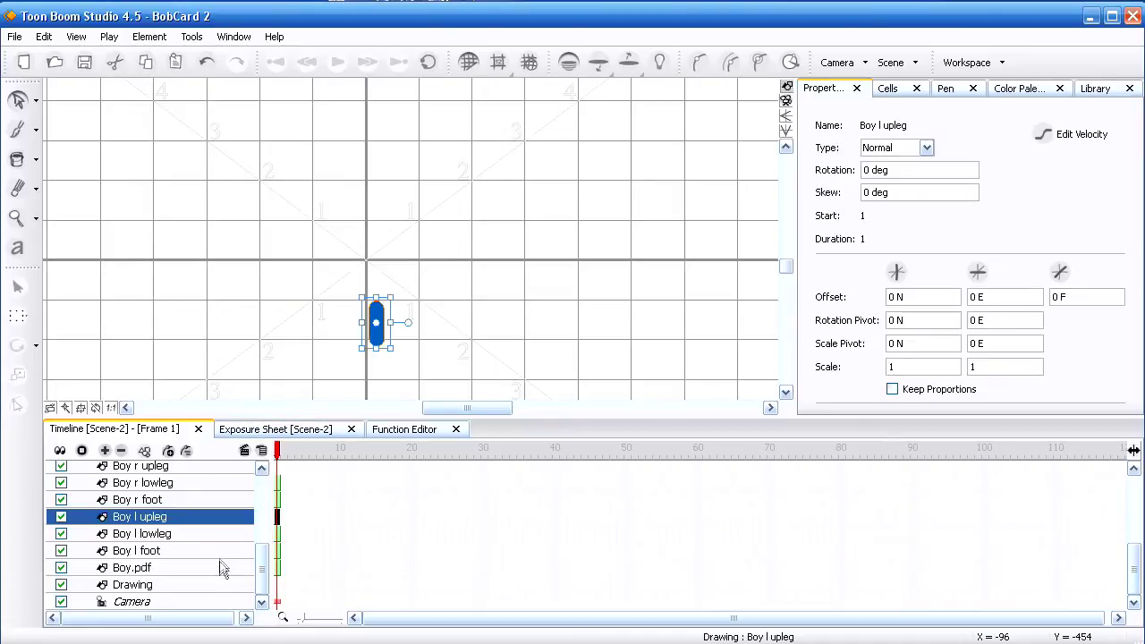
pyautogui.click(225, 567)
pyautogui.moveTo(404, 308); pyautogui.dragTo(347, 375)
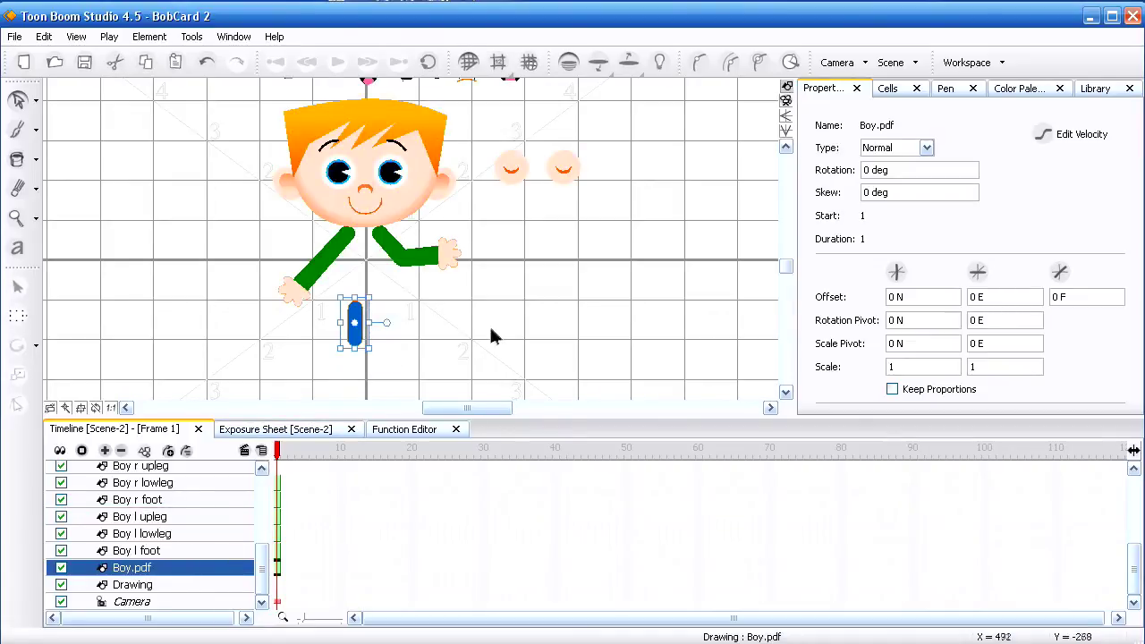
pyautogui.hotkey('ctrl', 'x')
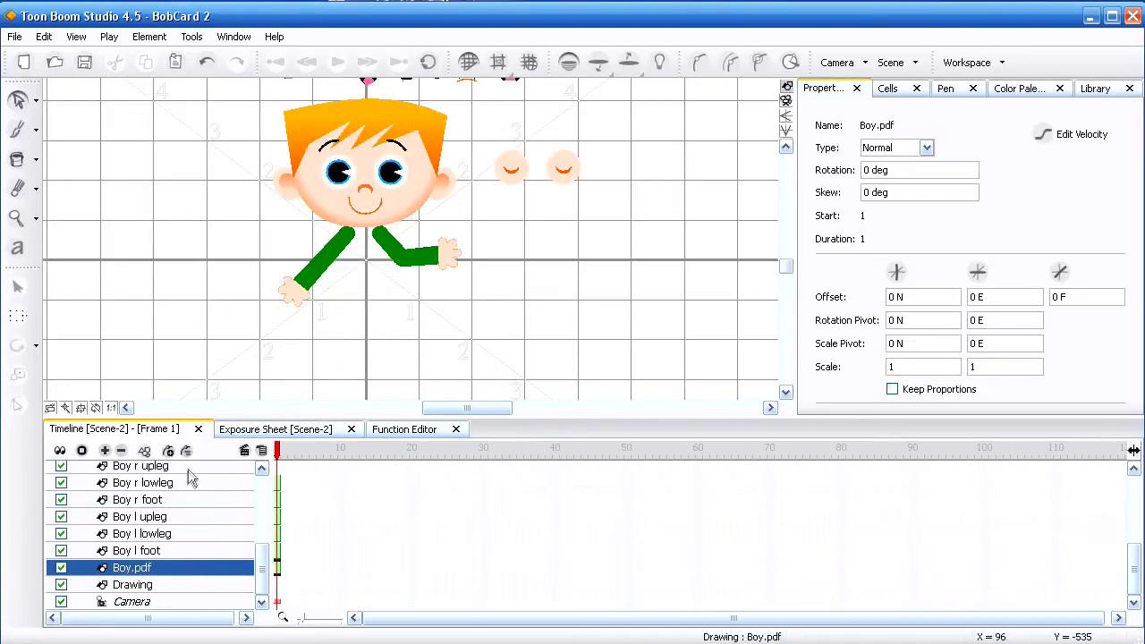
pyautogui.click(243, 466)
pyautogui.hotkey('ctrl', 'v')
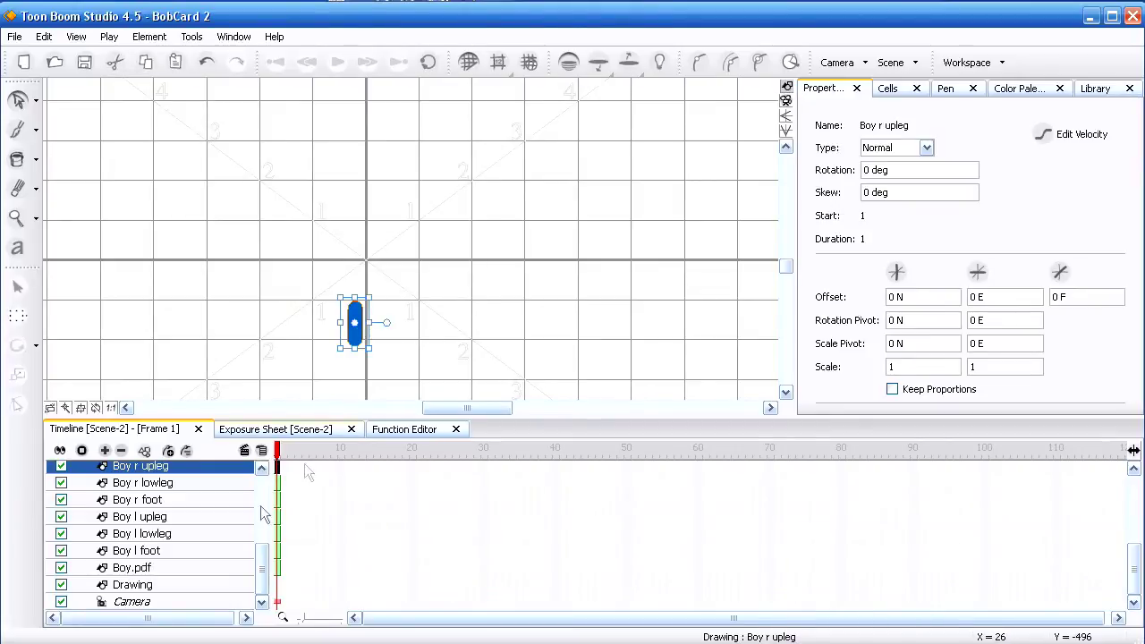
pyautogui.click(261, 569)
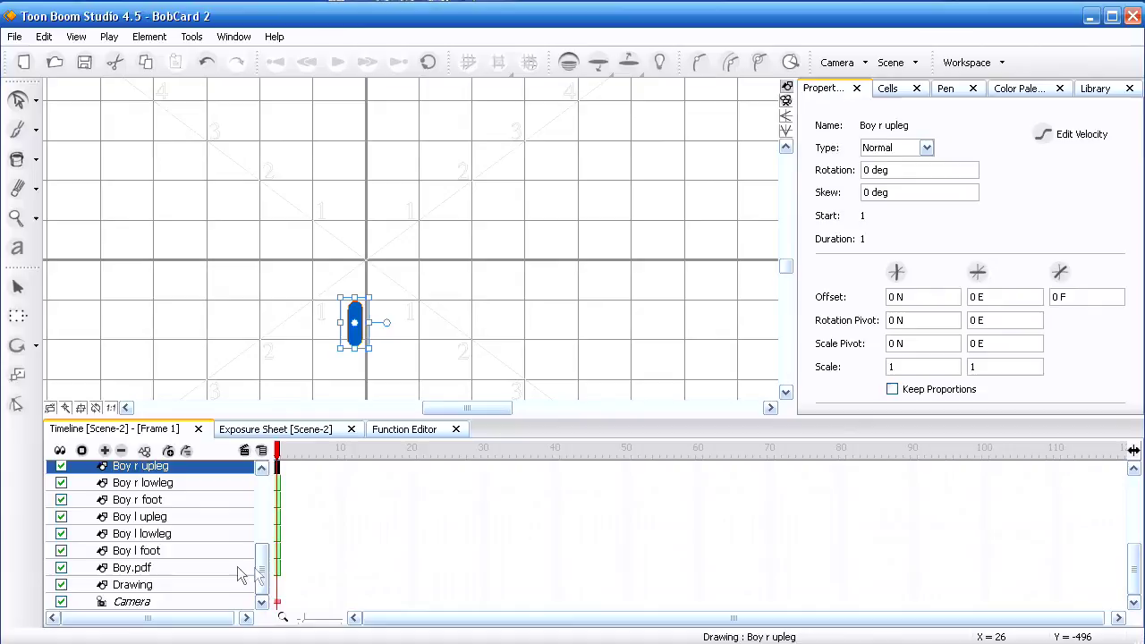
pyautogui.click(238, 567)
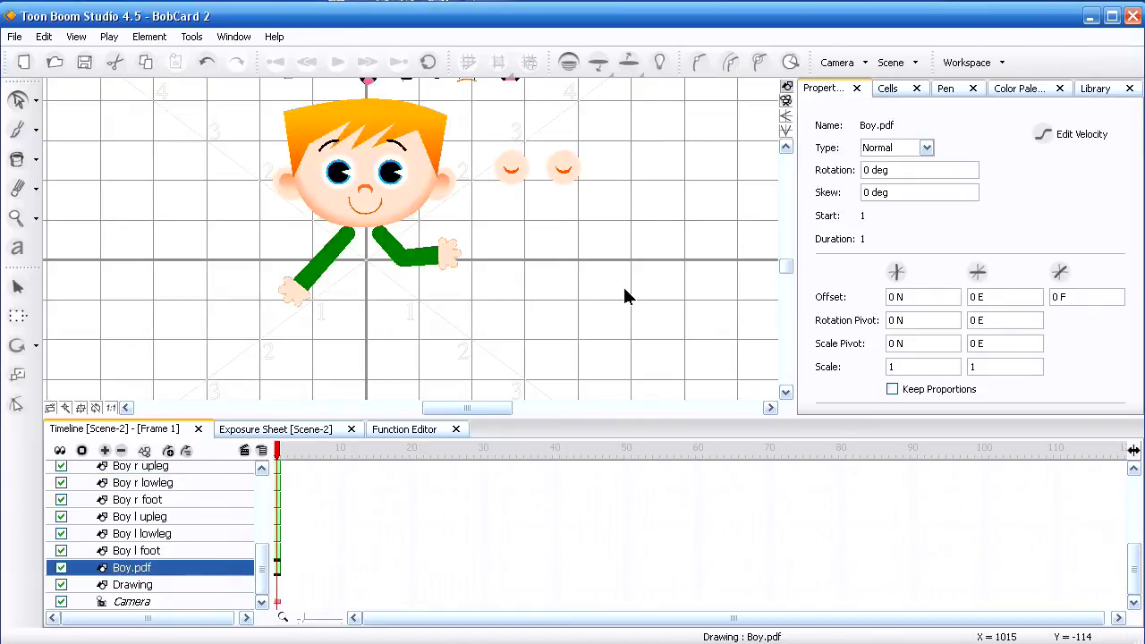
# Step: Inspect the Boy head, mouth, eyebrow, torso and hips layers one by one
pyautogui.scroll(2, 624, 295)
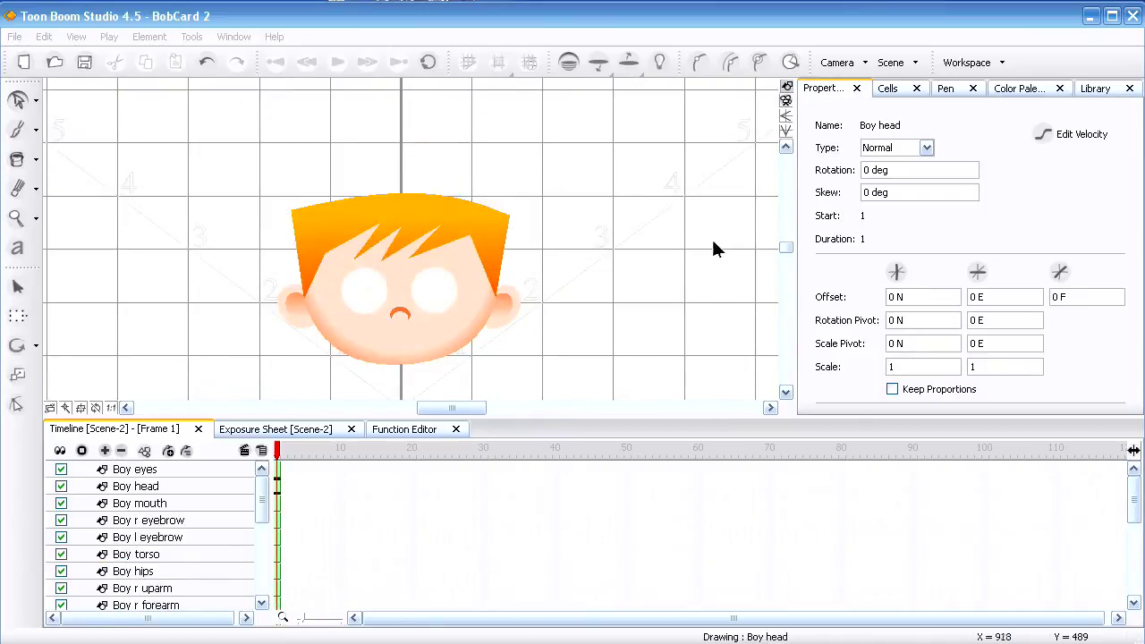
pyautogui.click(179, 486)
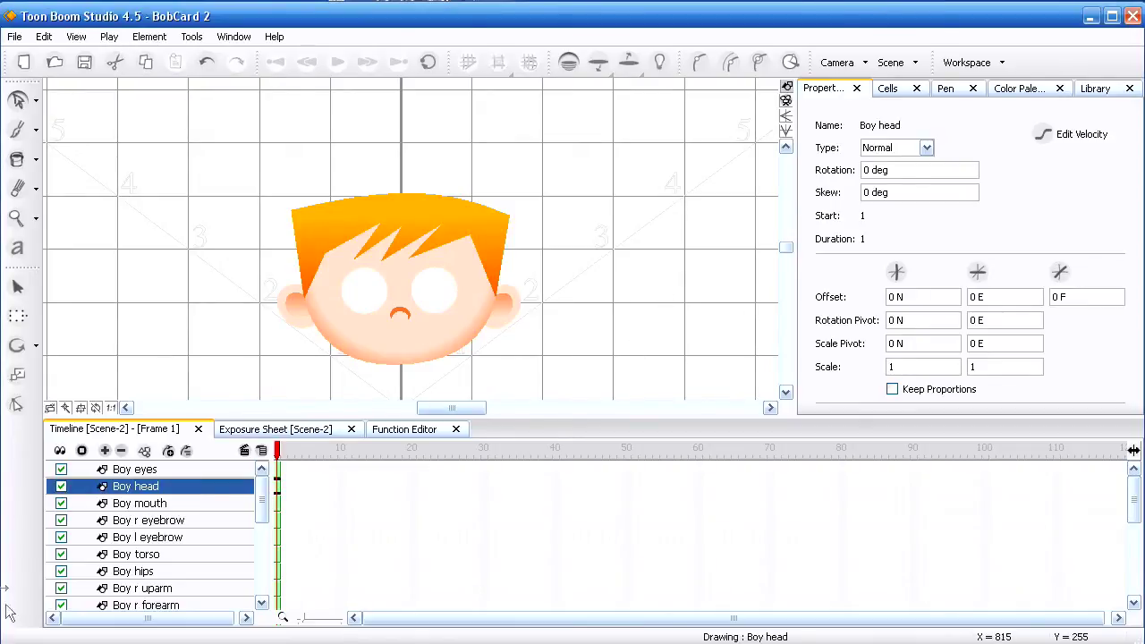
pyautogui.click(187, 504)
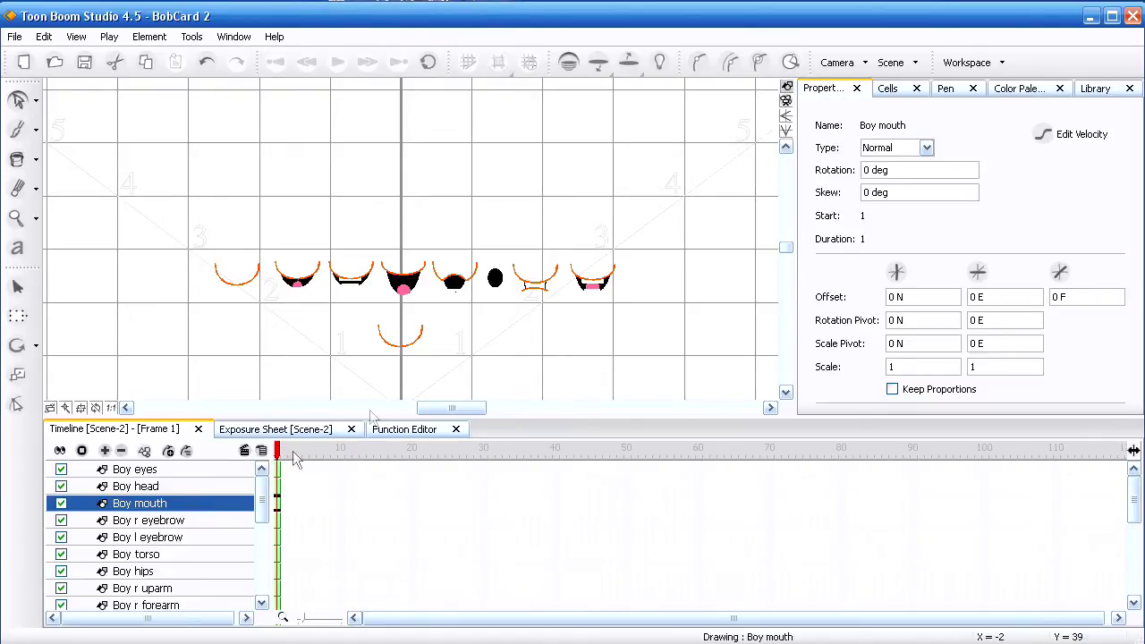
pyautogui.click(215, 521)
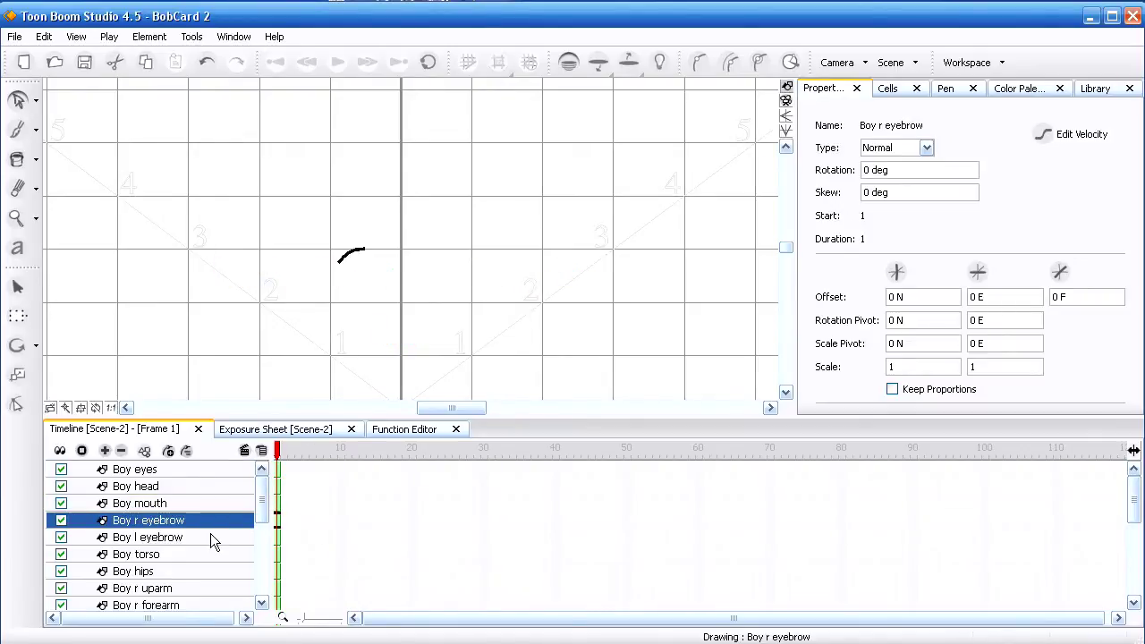
pyautogui.click(210, 534)
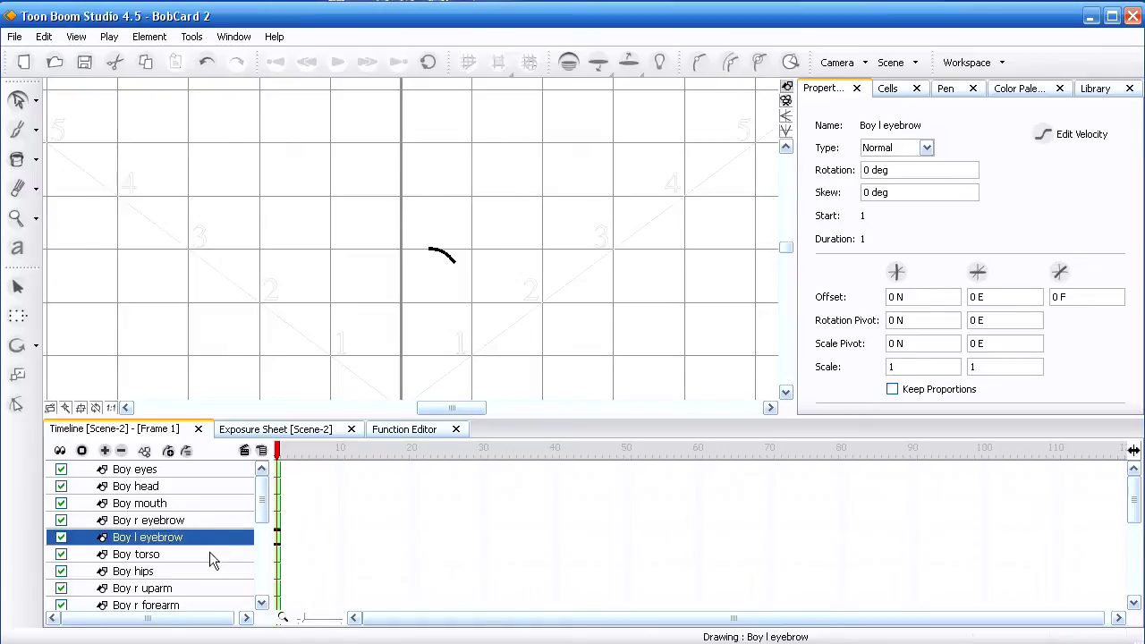
pyautogui.click(209, 553)
pyautogui.scroll(-3, 568, 235)
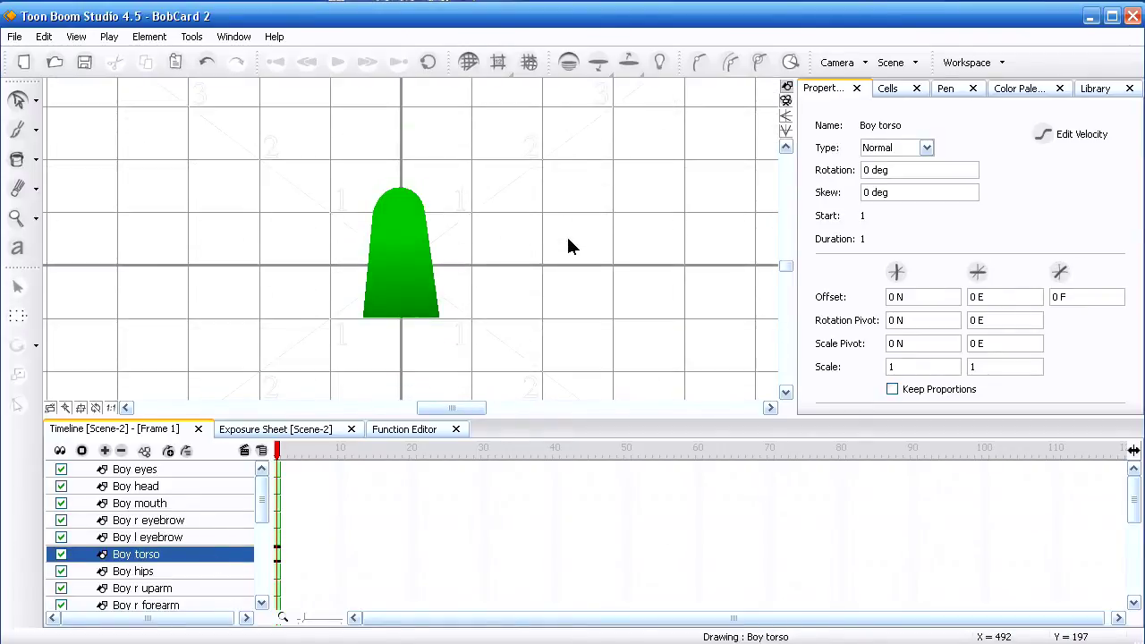
pyautogui.click(214, 571)
# Step: Check the Boy r uparm and r forearm layers, then return to Boy mouth
pyautogui.scroll(-2, 438, 349)
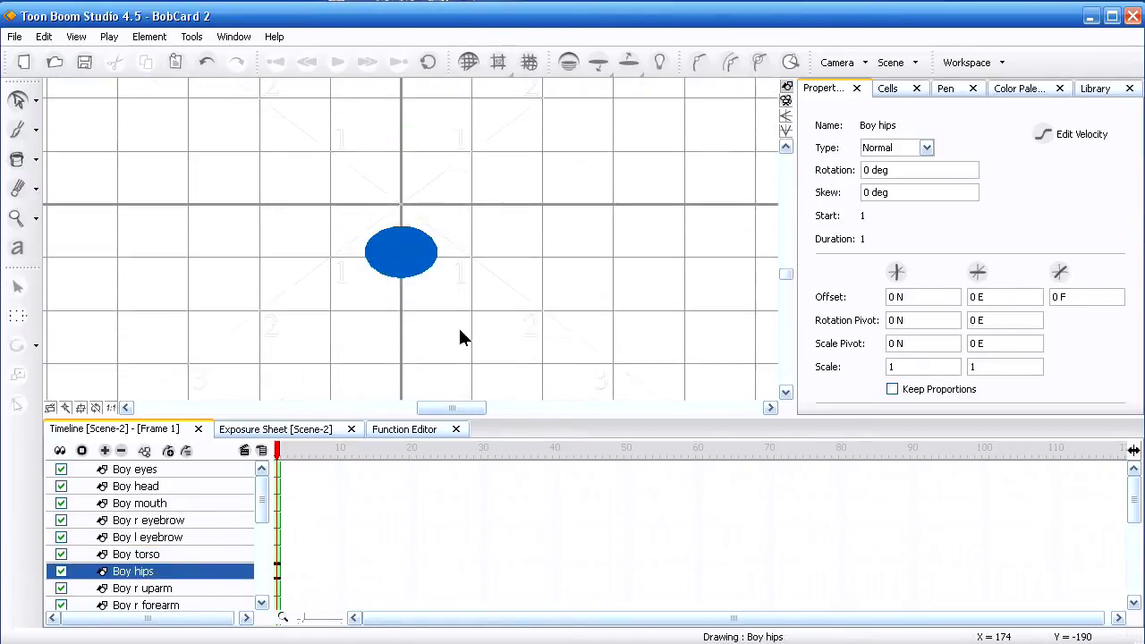
pyautogui.click(154, 587)
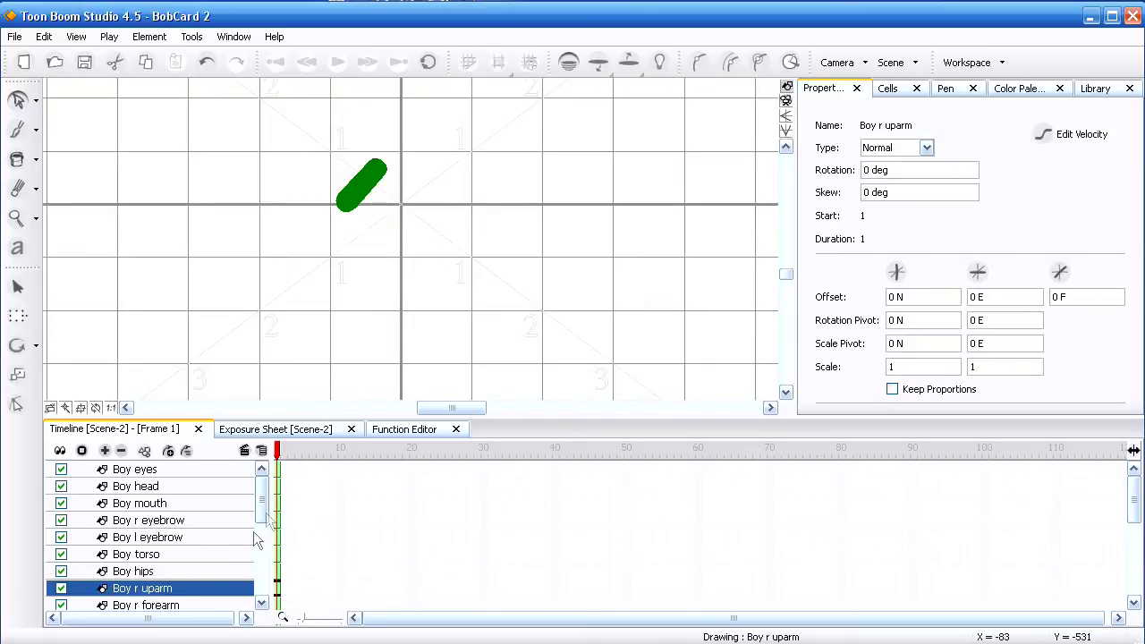
pyautogui.click(195, 606)
pyautogui.click(190, 570)
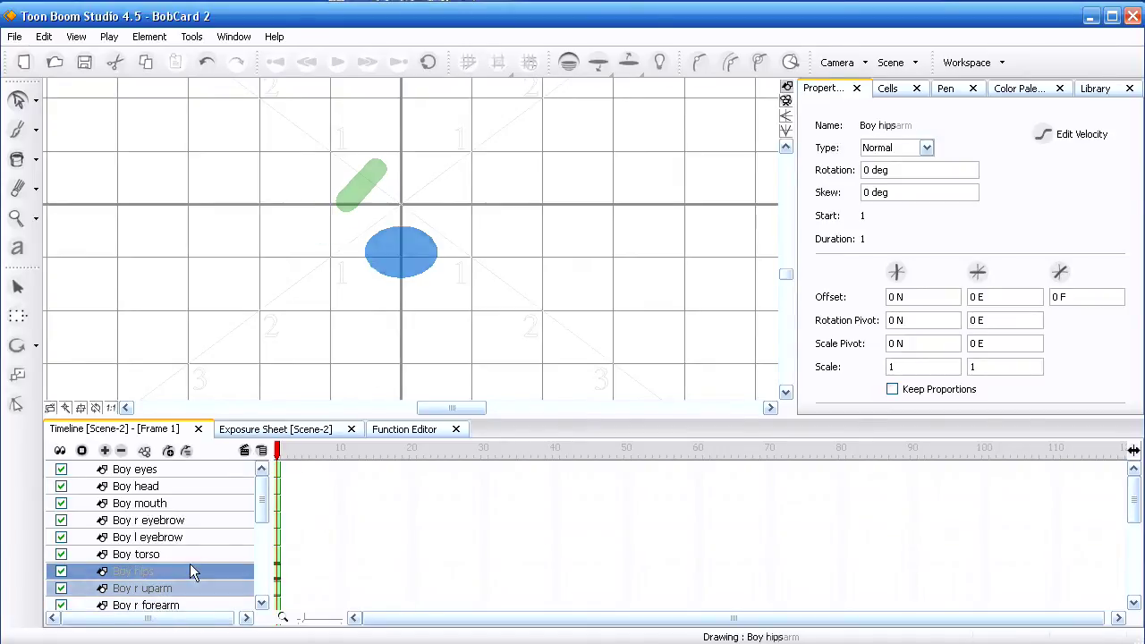
pyautogui.click(191, 537)
pyautogui.click(192, 519)
pyautogui.click(192, 503)
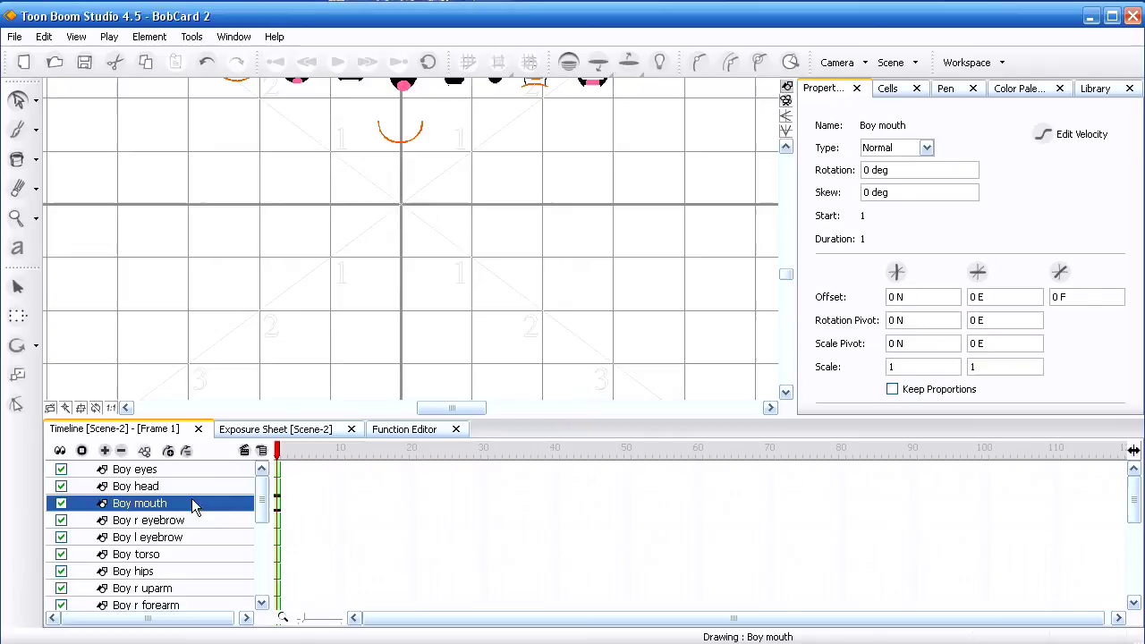
pyautogui.scroll(3, 454, 278)
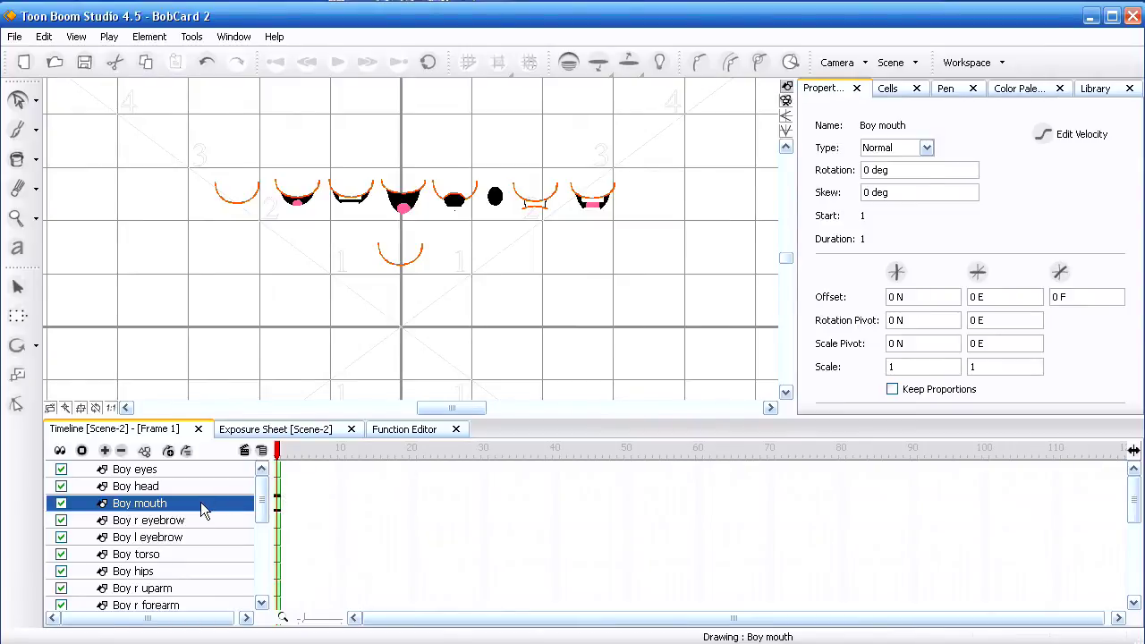
# Step: In the Exposure Sheet, rename the frame-1 Boy mouth-1 drawing to A
pyautogui.click(239, 431)
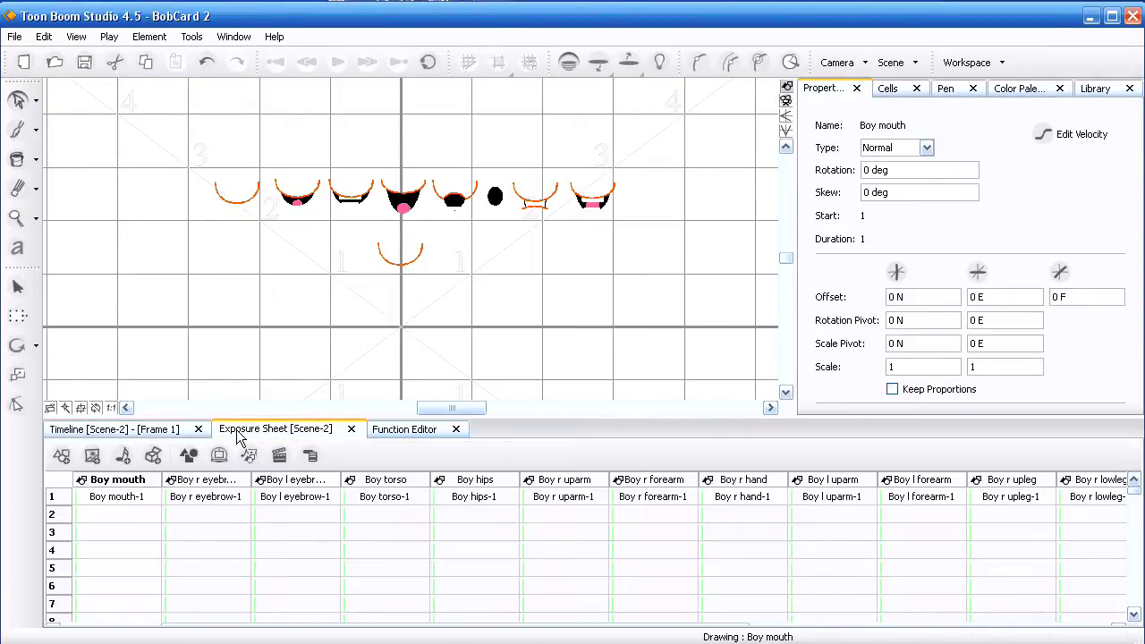
pyautogui.click(138, 501)
pyautogui.rightClick(138, 501)
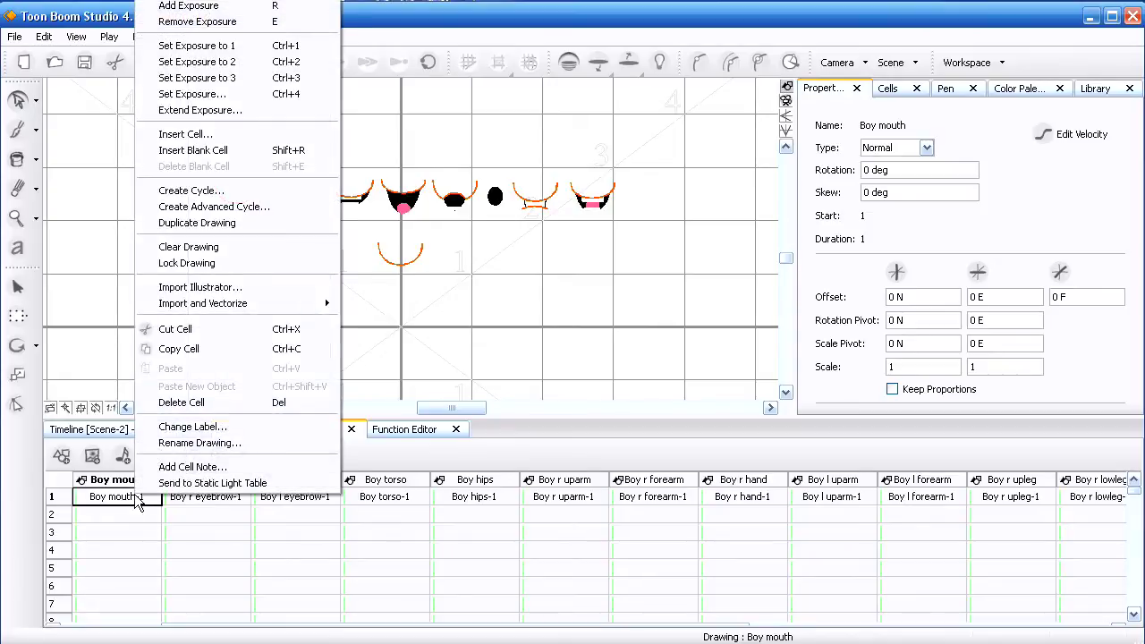
pyautogui.click(198, 442)
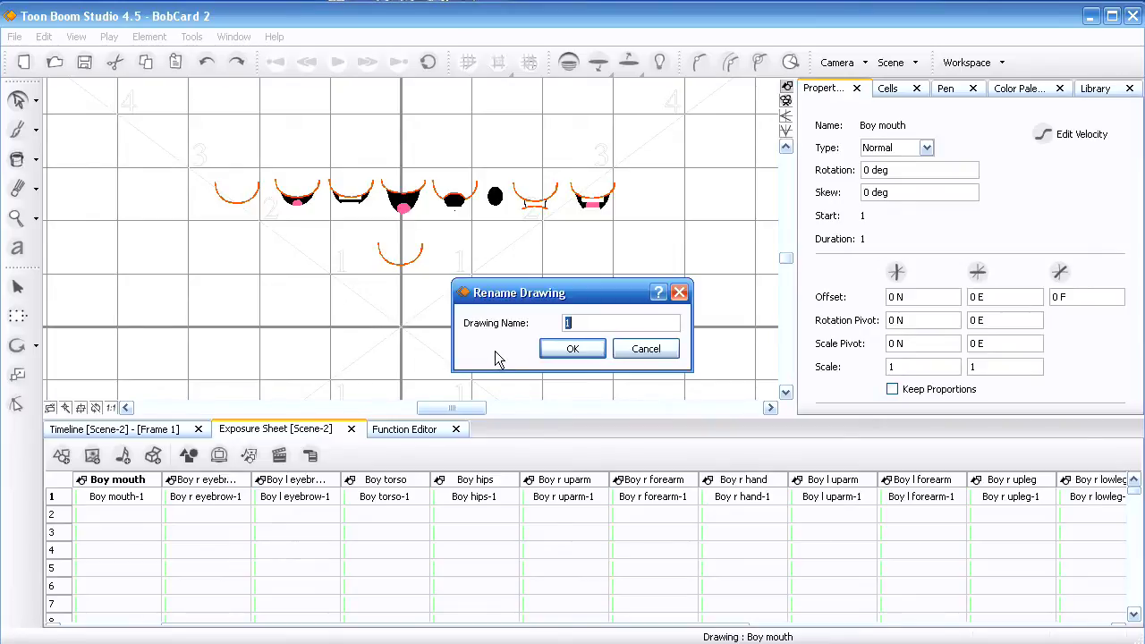
pyautogui.write('A')
pyautogui.click(594, 350)
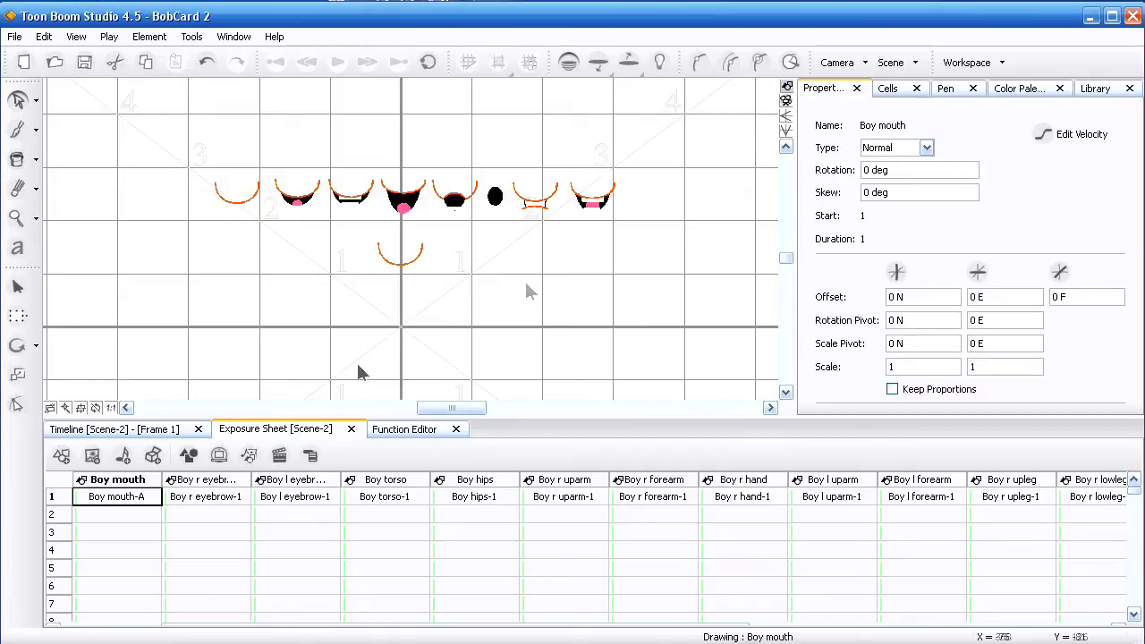
pyautogui.click(137, 503)
pyautogui.click(120, 515)
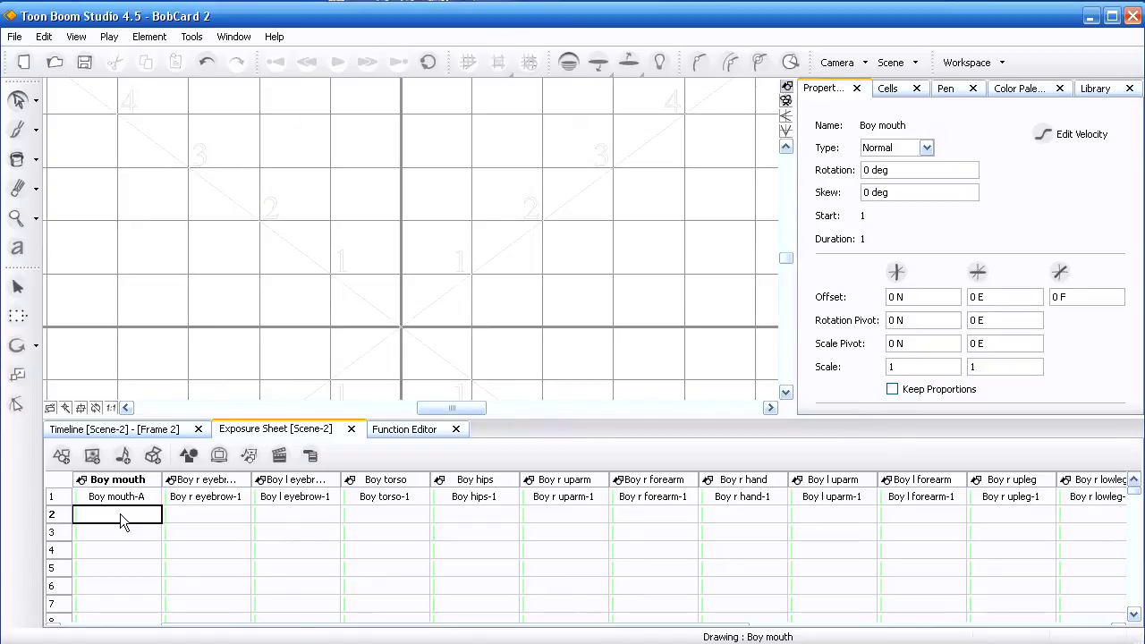
# Step: Enter mouth drawings B, C, D, E, F, G, X and L into frames 2–9
pyautogui.doubleClick(120, 515)
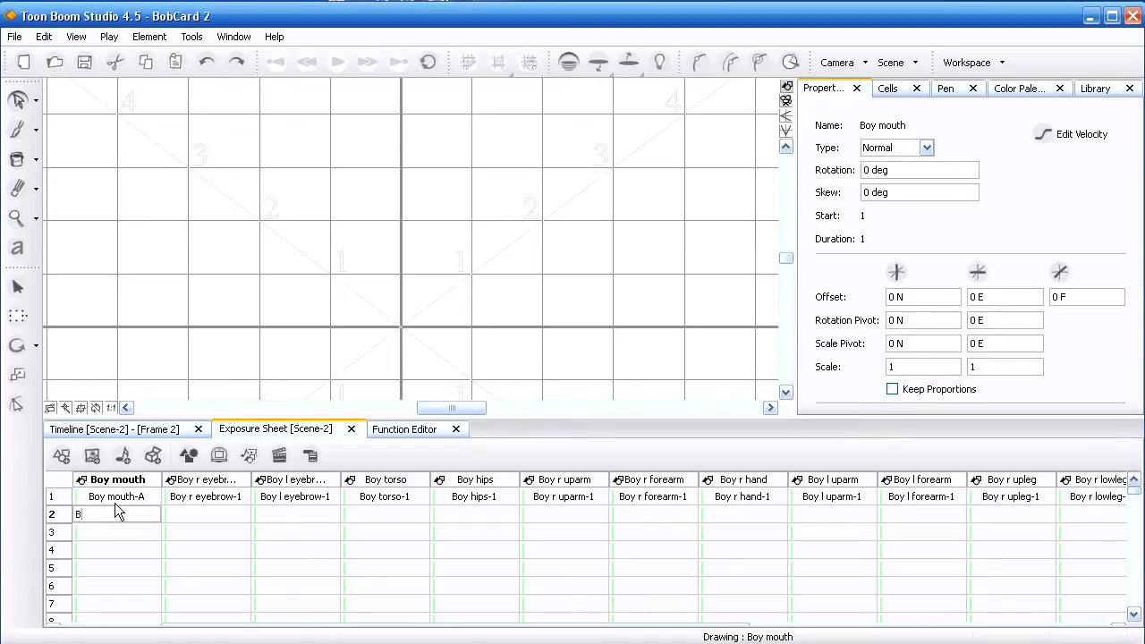
pyautogui.write('B')
pyautogui.press('Return')
pyautogui.write('C')
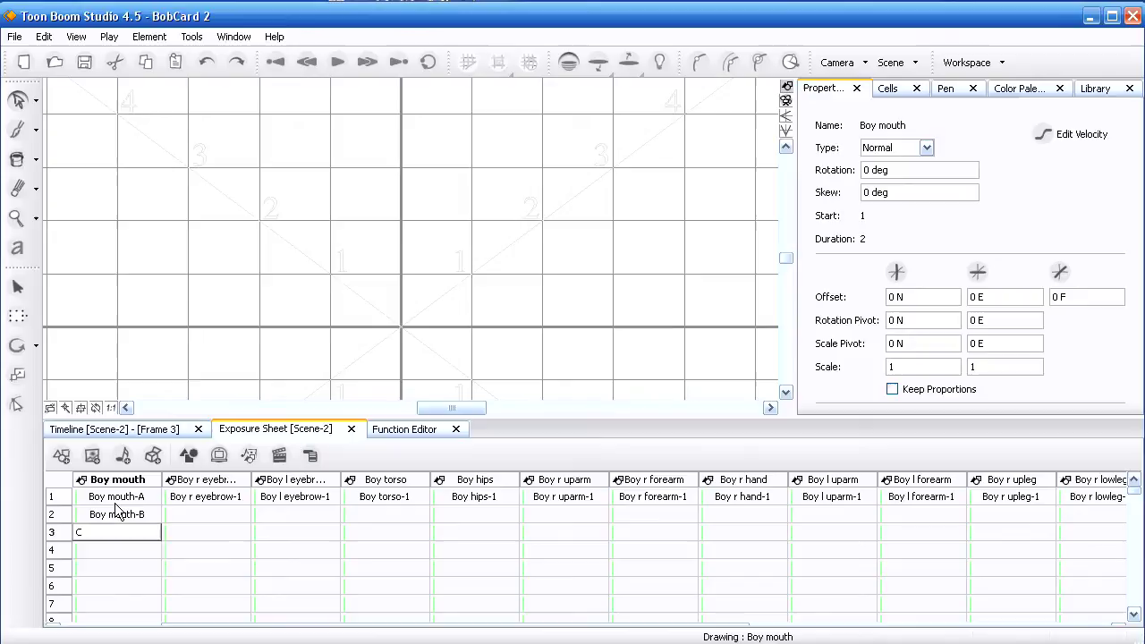
pyautogui.press('Return')
pyautogui.write('D')
pyautogui.press('Return')
pyautogui.write('E')
pyautogui.press('Return')
pyautogui.write('F')
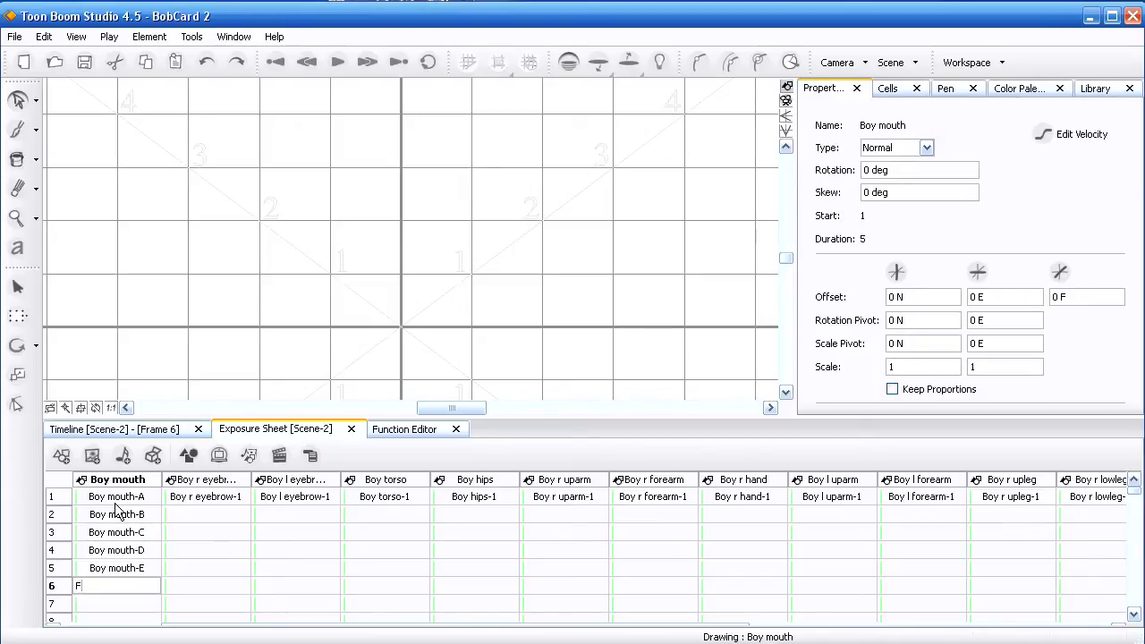
pyautogui.press('Return')
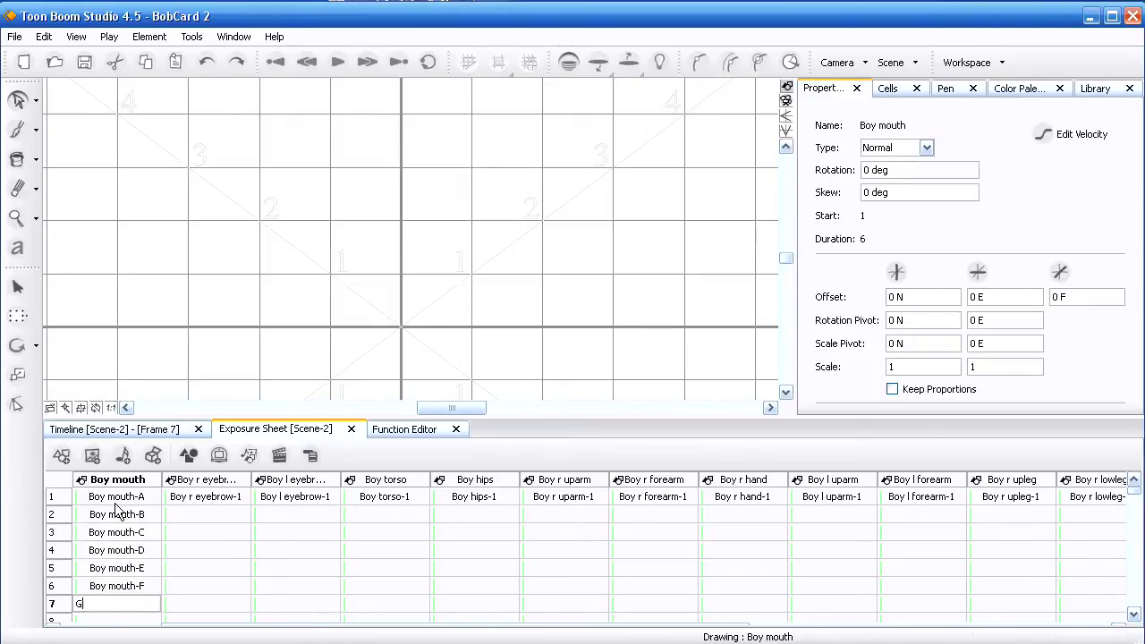
pyautogui.press('Return')
pyautogui.write('X')
pyautogui.press('Return')
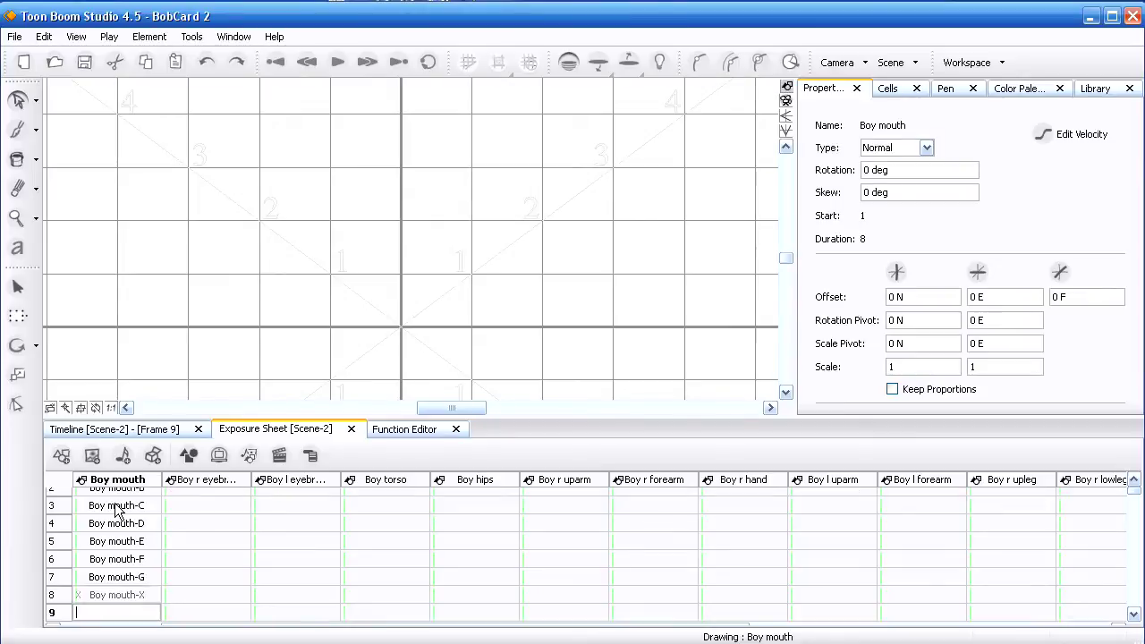
pyautogui.write('L')
pyautogui.press('Return')
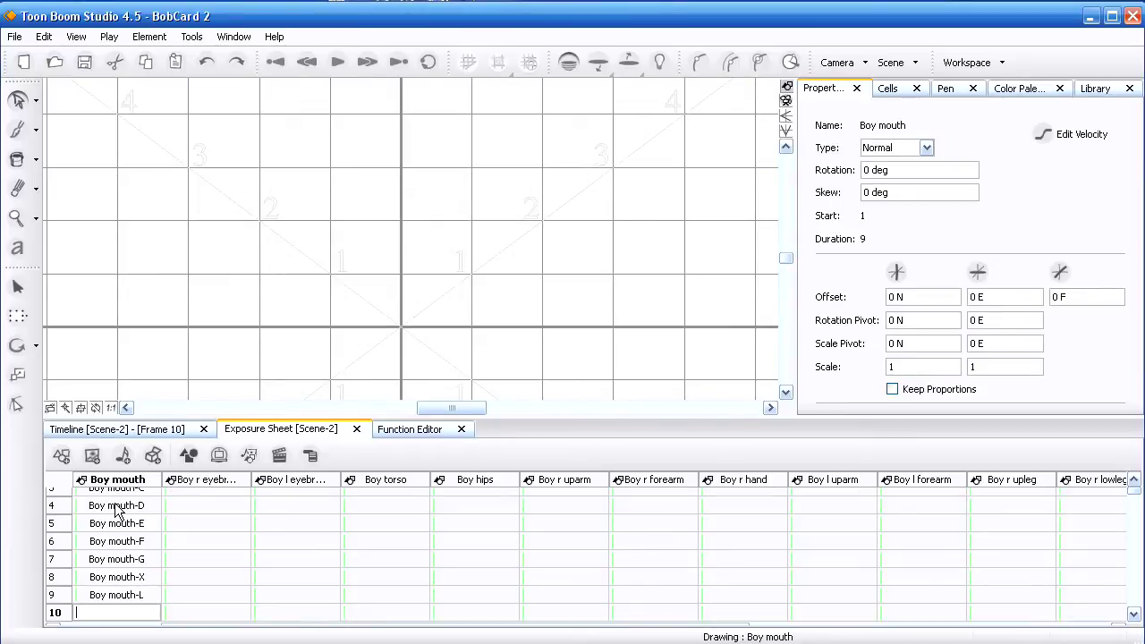
# Step: In frame 1, select the lone lower mouth and zoom in on the mouth drawings
pyautogui.click(186, 431)
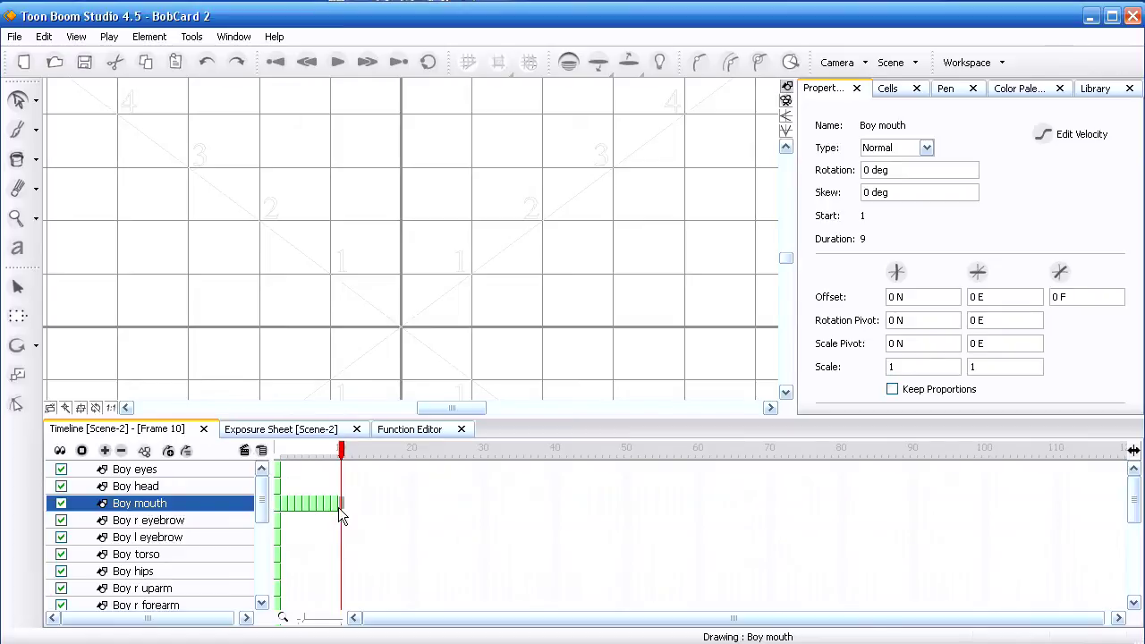
pyautogui.click(285, 505)
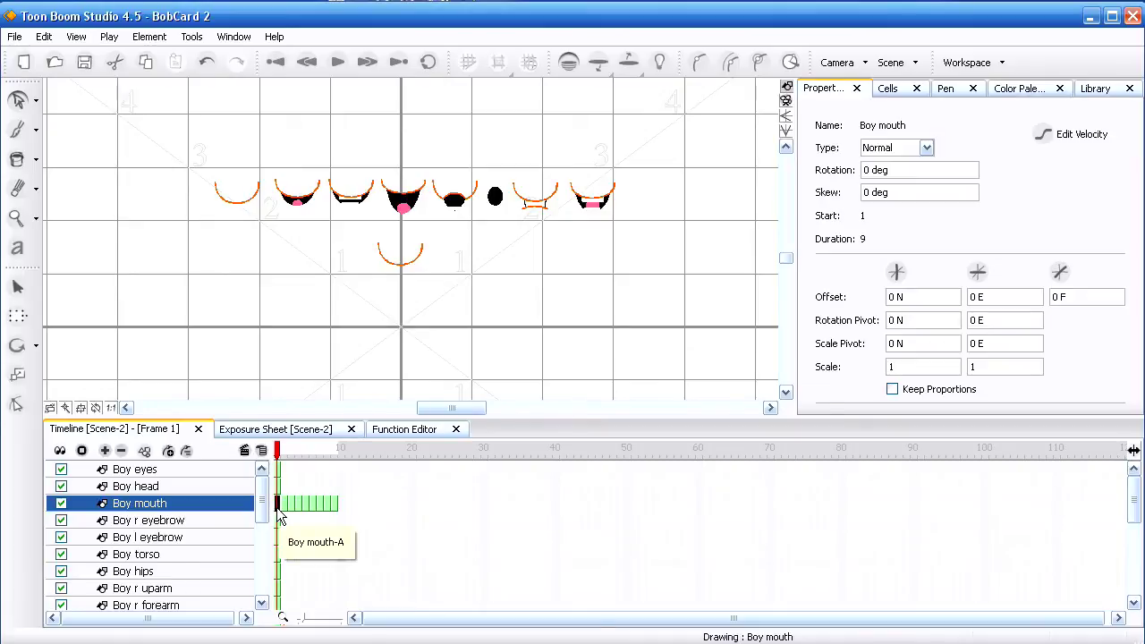
pyautogui.moveTo(454, 228)
pyautogui.mouseDown()
pyautogui.moveTo(436, 266)
pyautogui.moveTo(343, 294)
pyautogui.mouseUp()
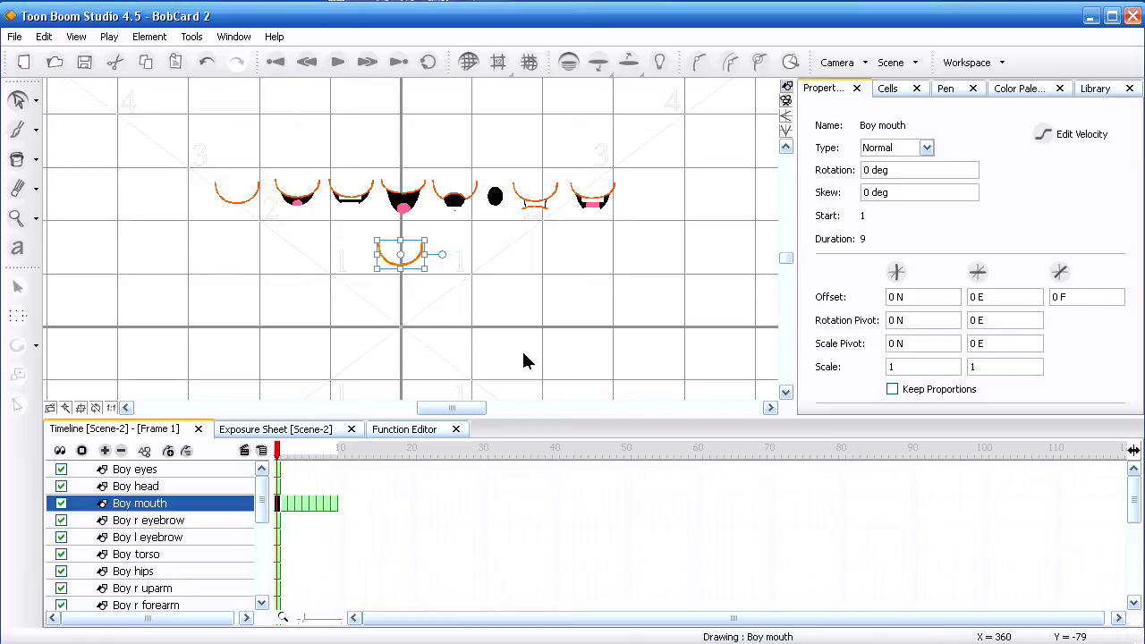
pyautogui.hotkey('alt', 'q')
pyautogui.press('2')
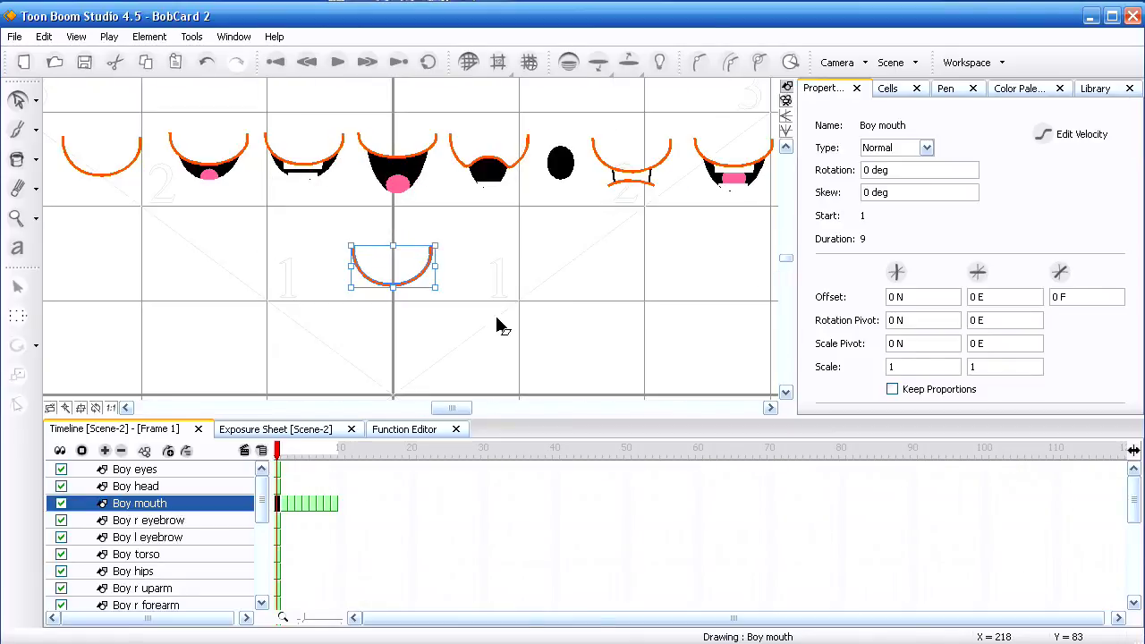
# Step: Select the frame-8 Boy mouth-X drawing on the canvas to inspect it
pyautogui.click(327, 504)
pyautogui.click(308, 432)
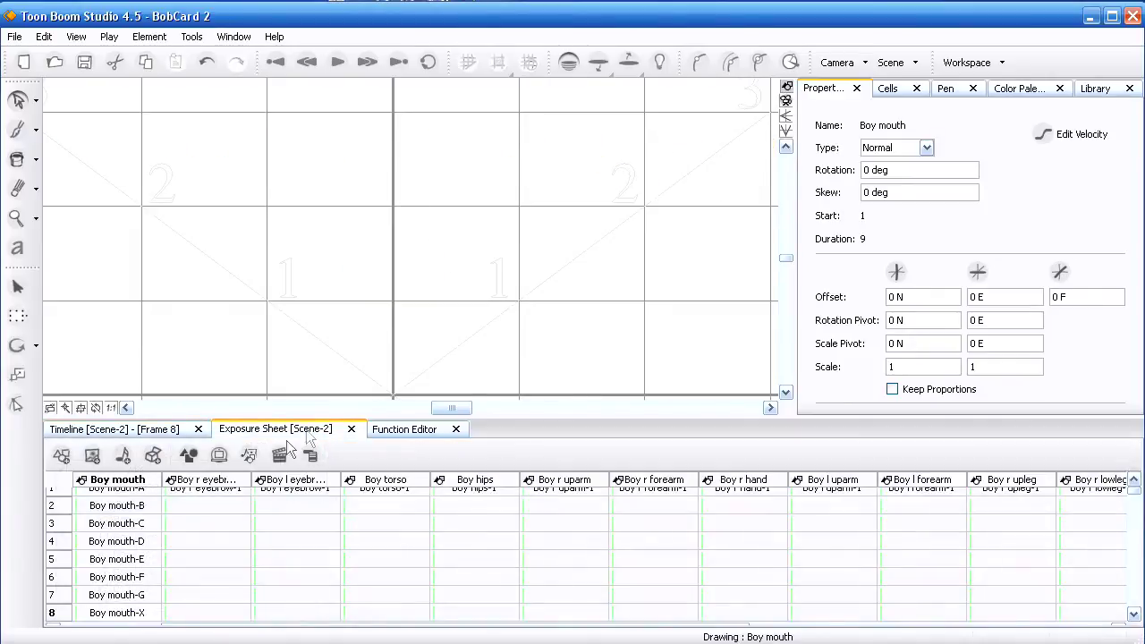
pyautogui.click(128, 615)
pyautogui.click(422, 226)
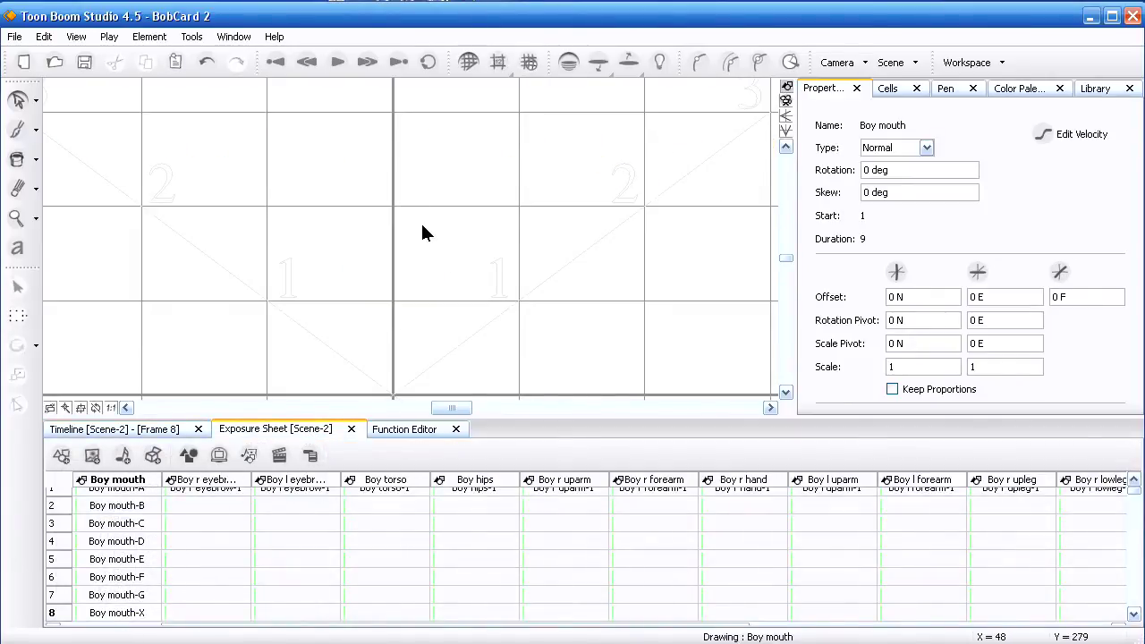
pyautogui.click(425, 232)
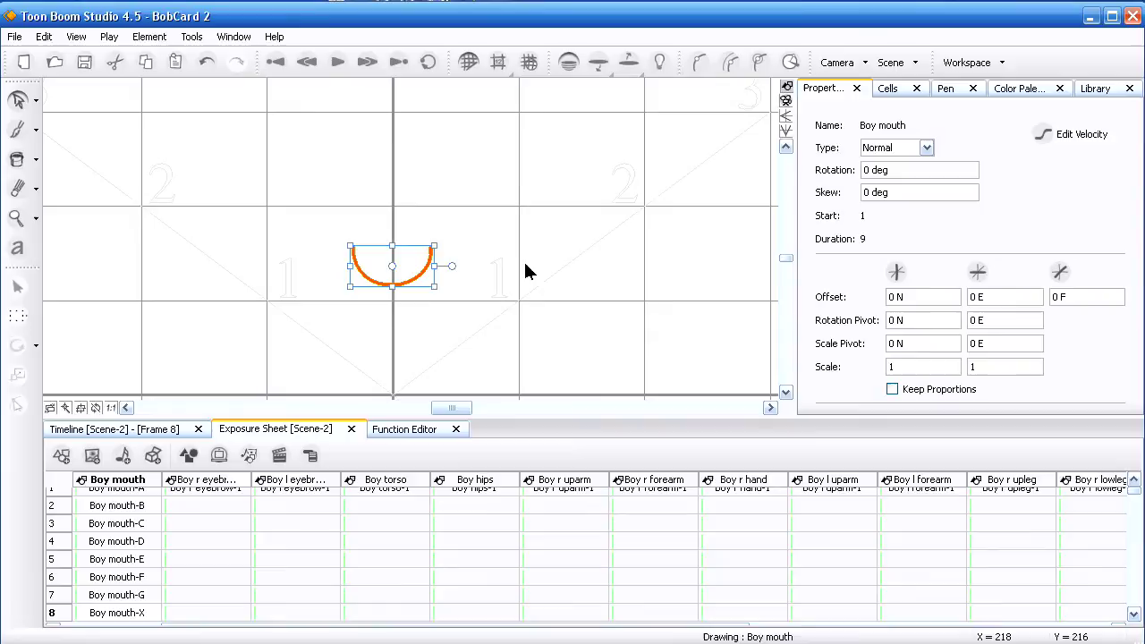
# Step: Back in frame 1, delete the leftmost plain smile from the top row
pyautogui.click(146, 493)
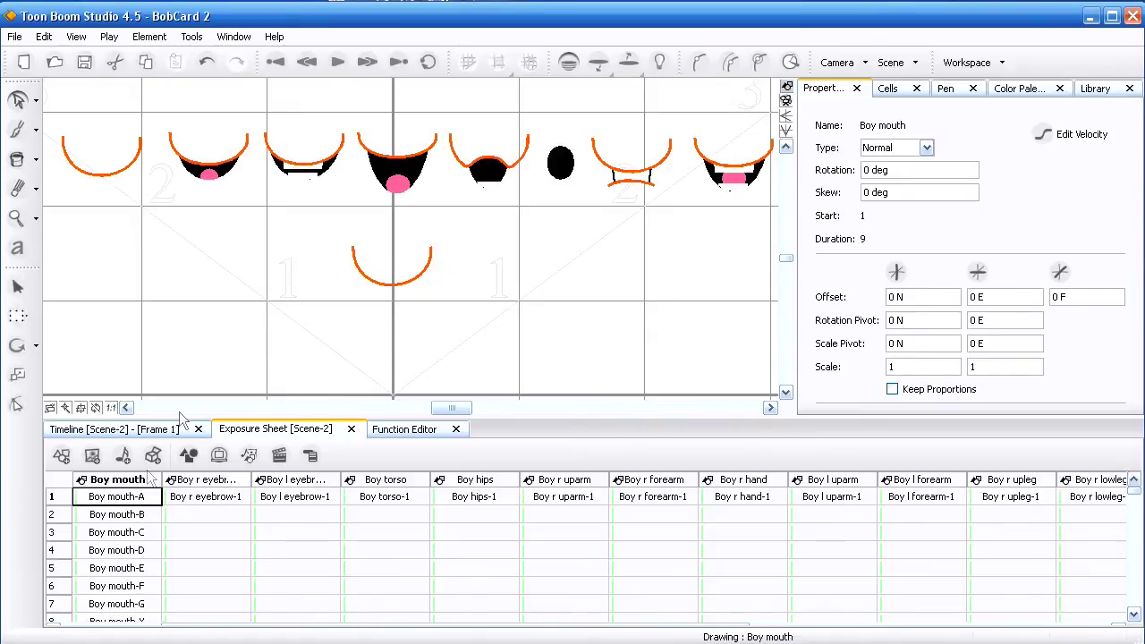
pyautogui.moveTo(154, 118)
pyautogui.mouseDown()
pyautogui.moveTo(125, 172)
pyautogui.moveTo(57, 225)
pyautogui.mouseUp()
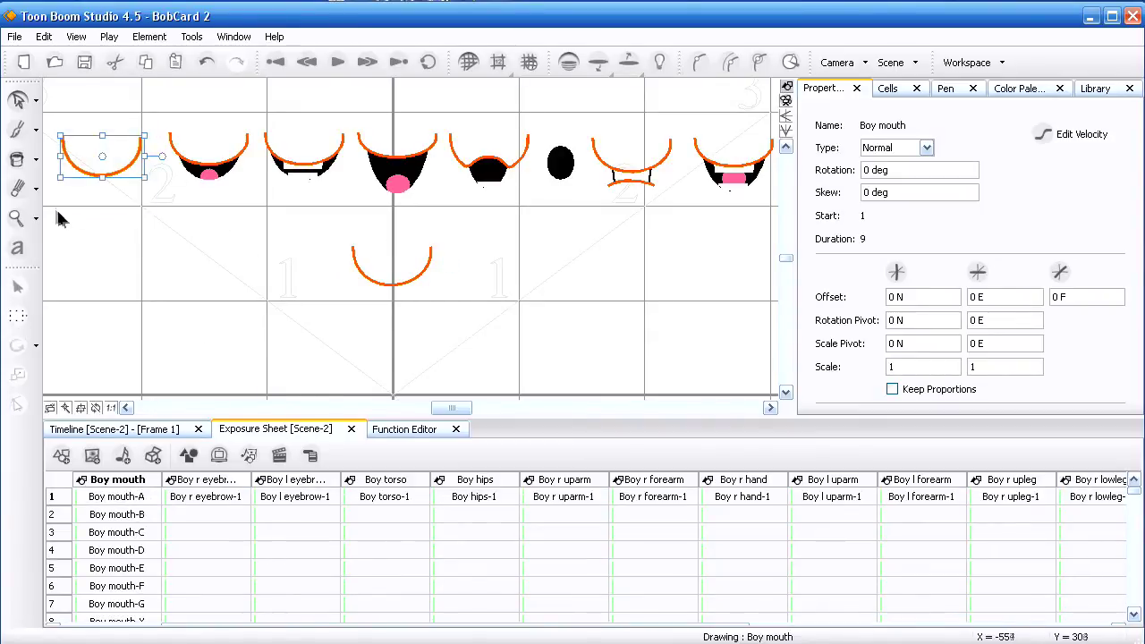
pyautogui.press('Delete')
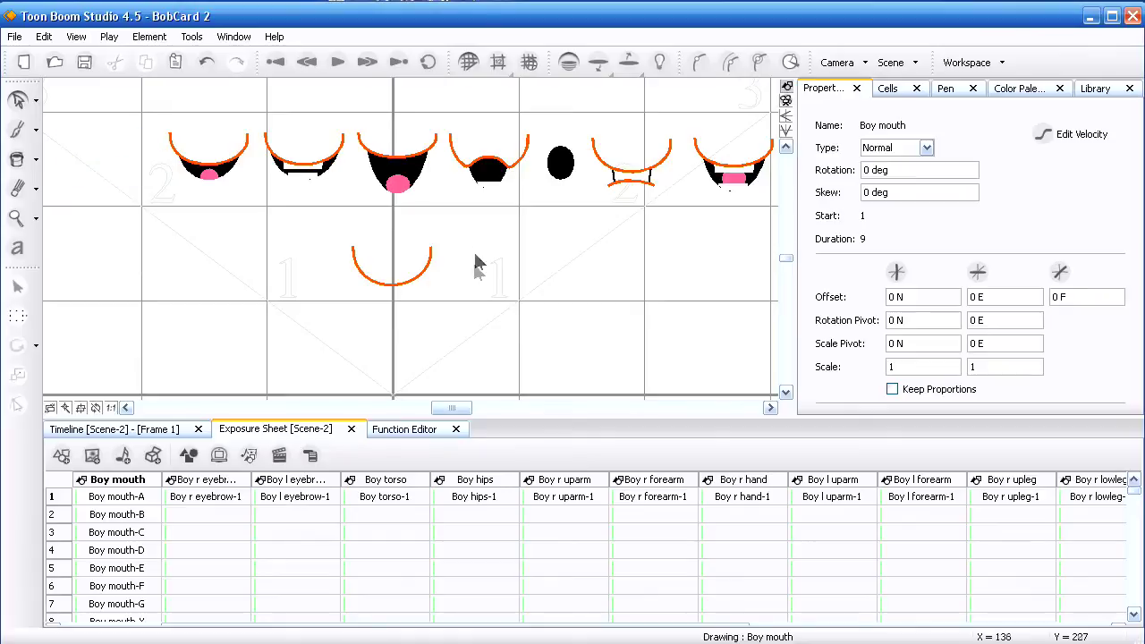
pyautogui.moveTo(450, 235); pyautogui.dragTo(406, 300)
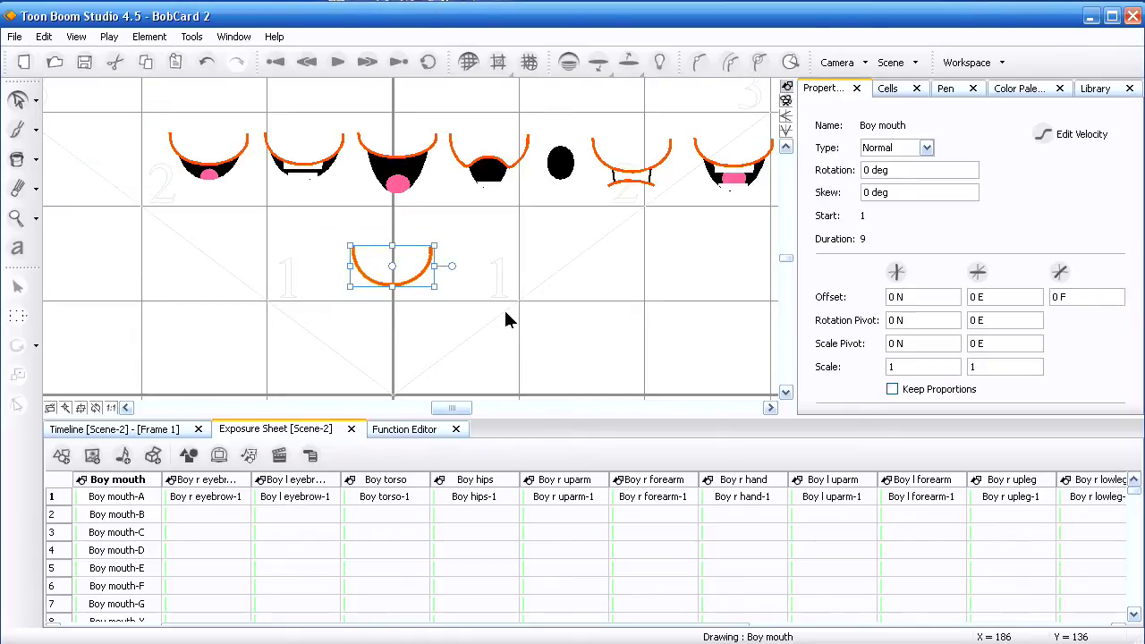
pyautogui.click(525, 298)
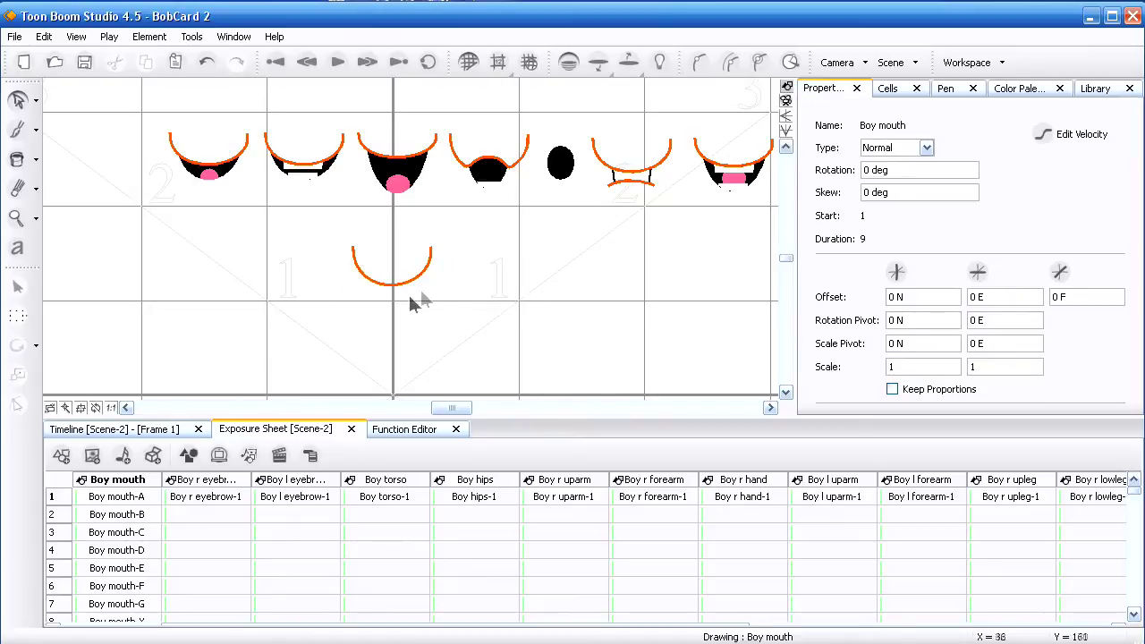
# Step: Hide the field grid and try moving the first mouth and its tongue, undoing both moves
pyautogui.scroll(1, 427, 279)
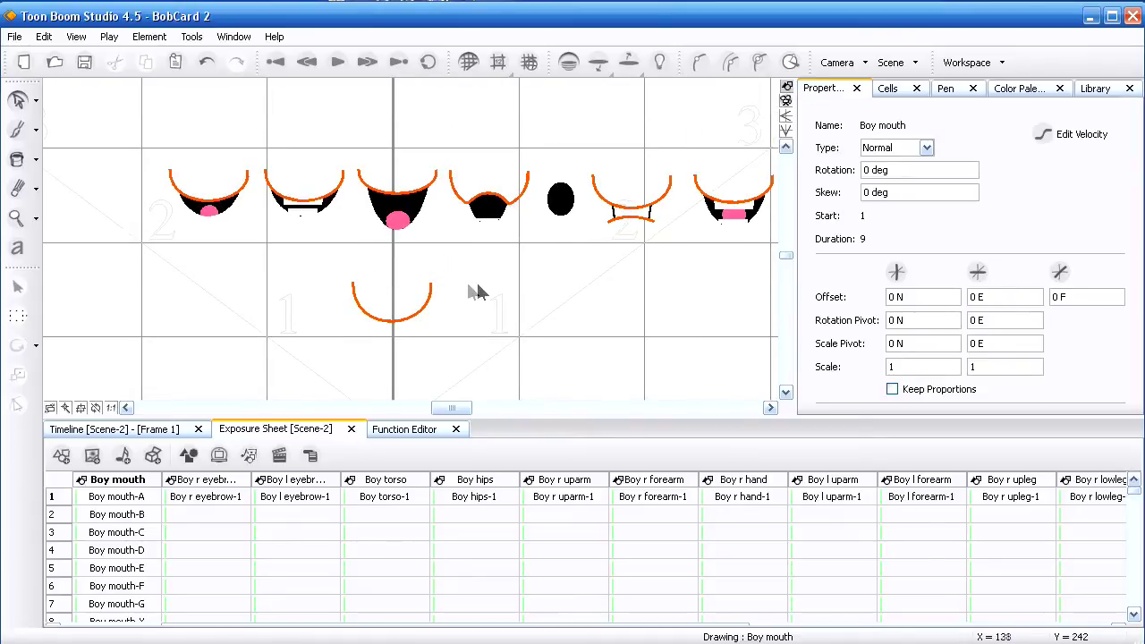
pyautogui.hotkey('ctrl', 'g')
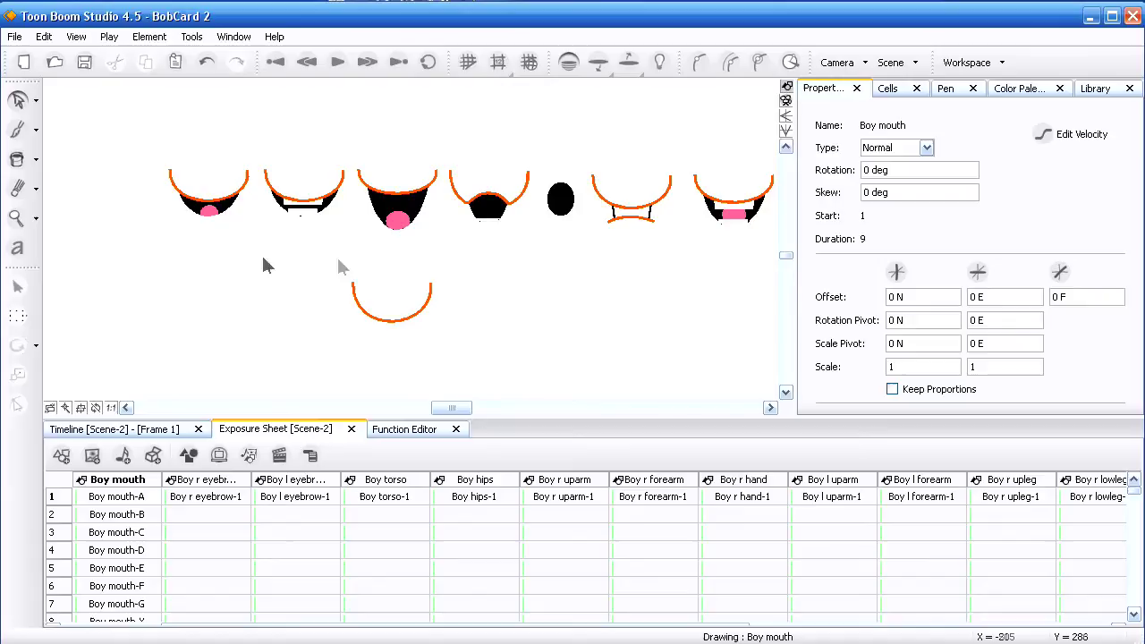
pyautogui.moveTo(222, 218); pyautogui.dragTo(226, 254)
pyautogui.hotkey('ctrl', 'z')
pyautogui.click(286, 287)
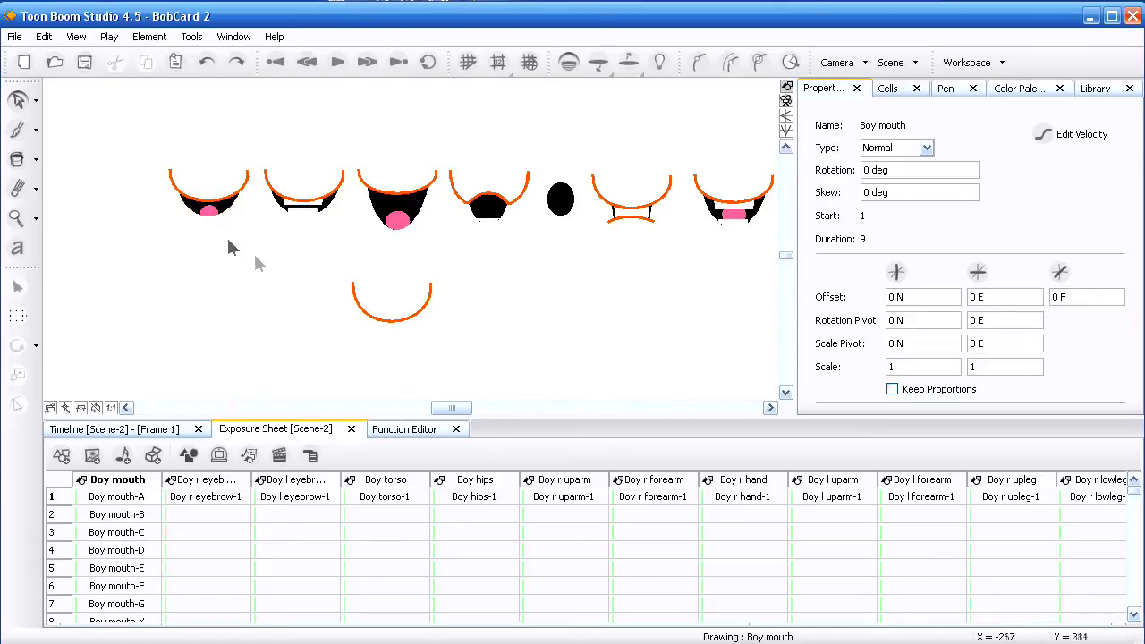
pyautogui.moveTo(209, 215); pyautogui.dragTo(217, 260)
pyautogui.hotkey('ctrl', 'z')
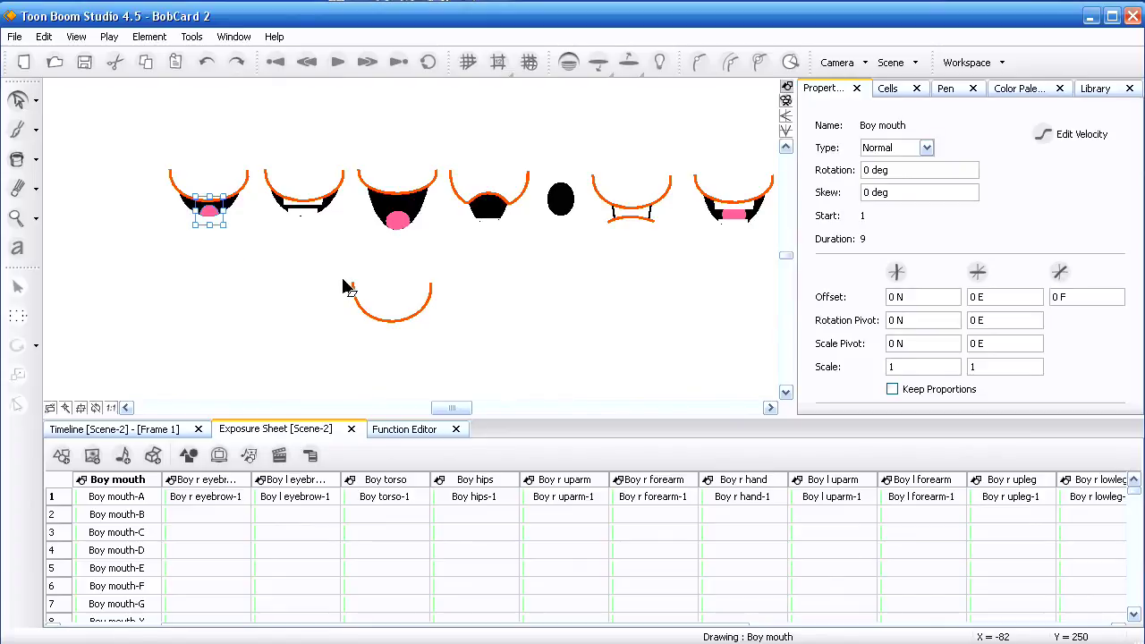
pyautogui.click(263, 274)
pyautogui.moveTo(224, 114)
pyautogui.mouseDown()
pyautogui.moveTo(347, 324)
pyautogui.moveTo(545, 342)
pyautogui.mouseUp()
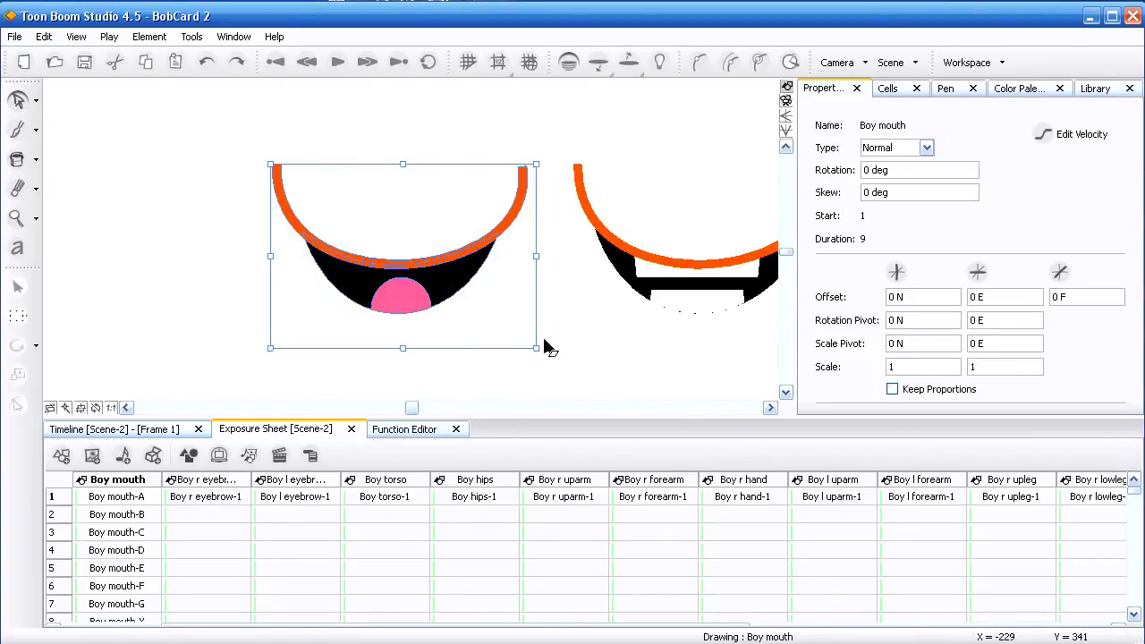
pyautogui.press('1')
pyautogui.press('1')
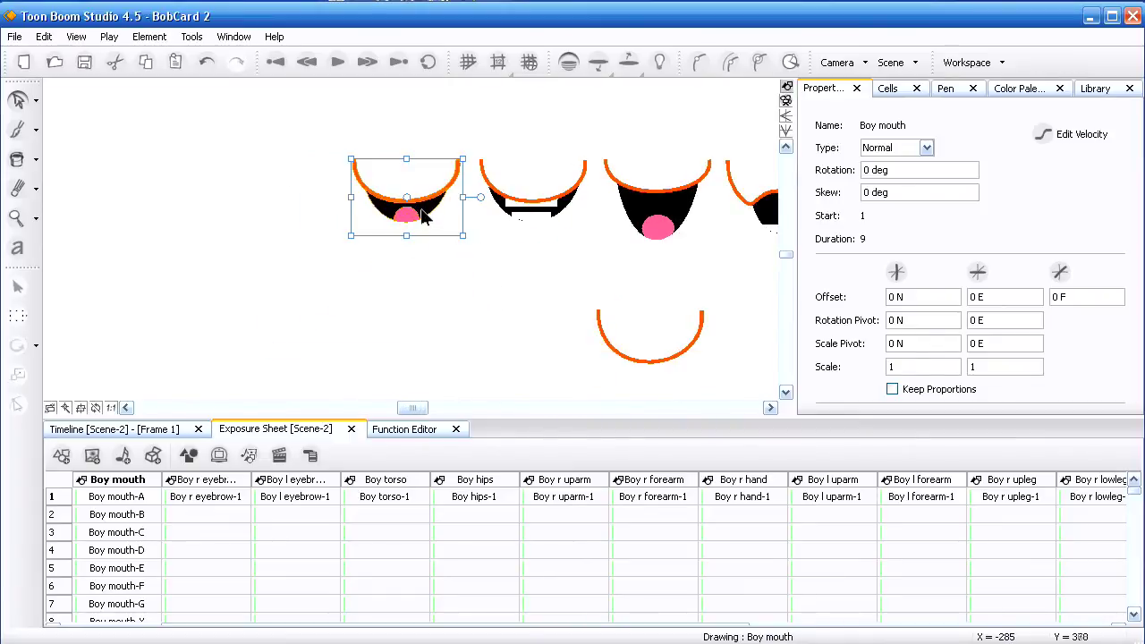
# Step: Move the open tongued mouth down and align it over the orange arc
pyautogui.moveTo(426, 220)
pyautogui.mouseDown()
pyautogui.moveTo(506, 276)
pyautogui.moveTo(675, 358)
pyautogui.mouseUp()
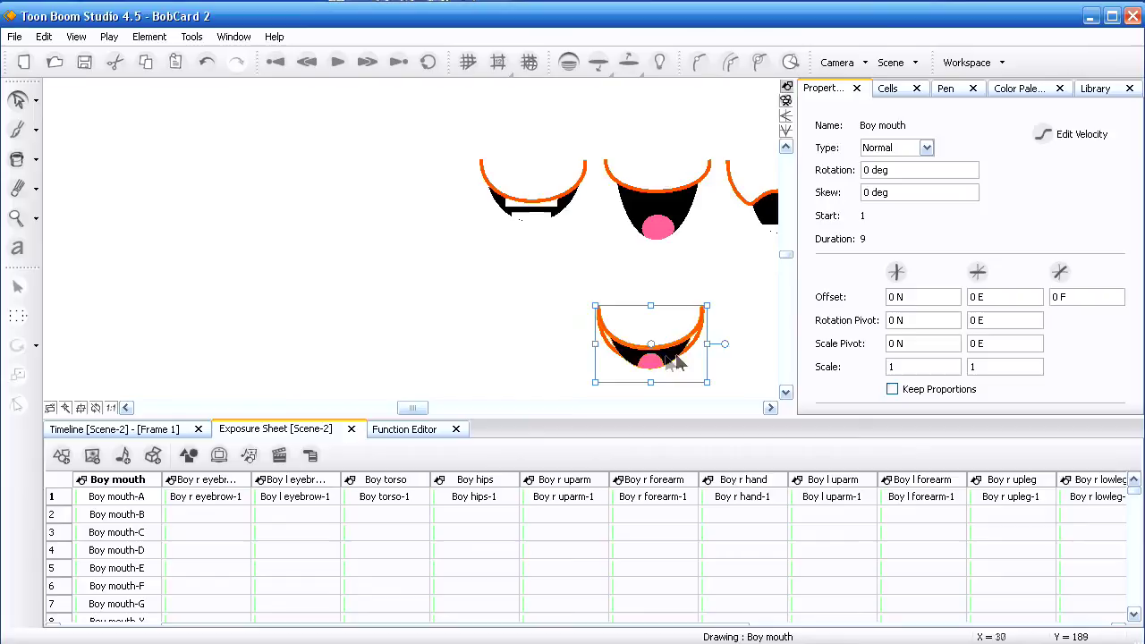
pyautogui.moveTo(412, 407); pyautogui.dragTo(434, 409)
pyautogui.scroll(-3, 659, 308)
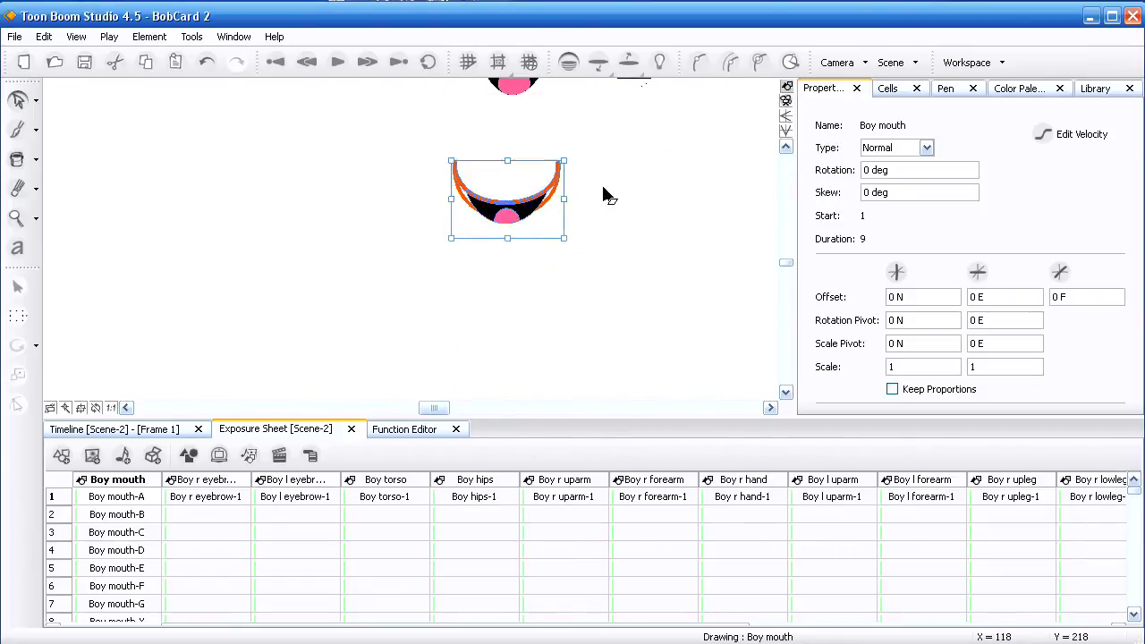
pyautogui.press('2')
pyautogui.moveTo(436, 407); pyautogui.dragTo(444, 408)
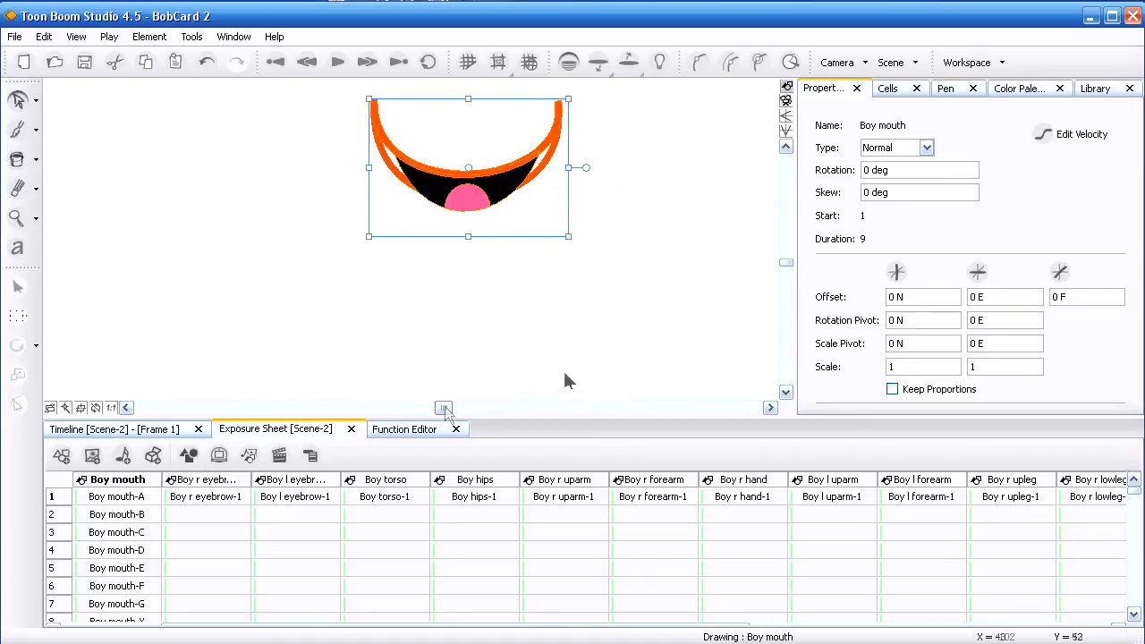
pyautogui.click(786, 147)
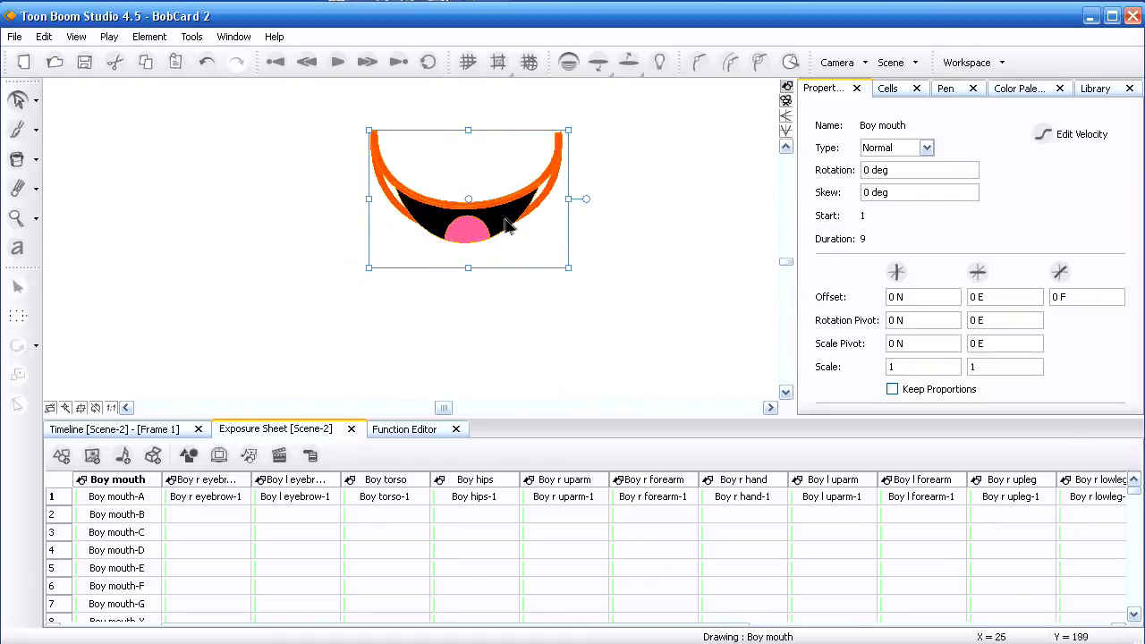
pyautogui.moveTo(507, 223)
pyautogui.mouseDown()
pyautogui.moveTo(524, 230)
pyautogui.moveTo(498, 223)
pyautogui.moveTo(508, 233)
pyautogui.mouseUp()
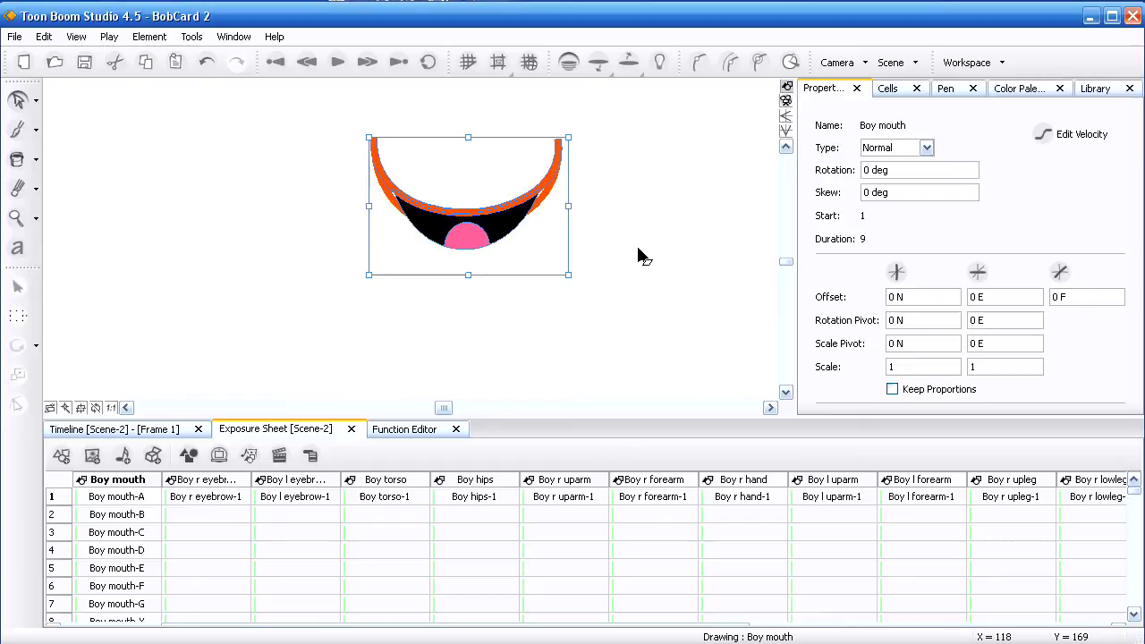
# Step: Cut the open mouth and paste it into the Boy mouth-B cell in frame 2
pyautogui.press('Delete')
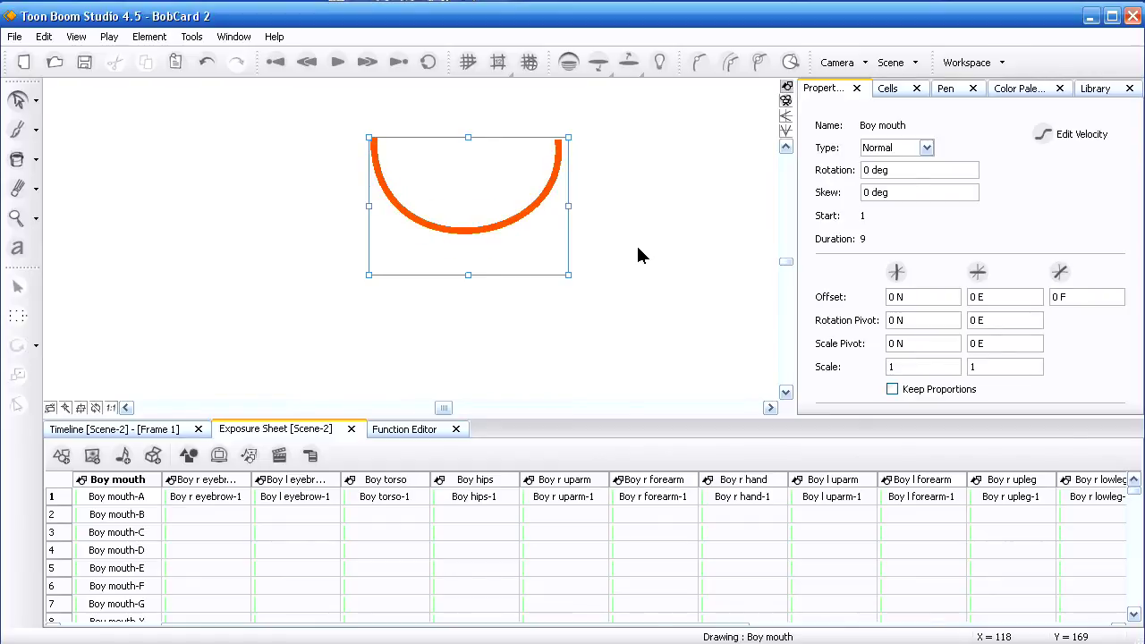
pyautogui.click(138, 514)
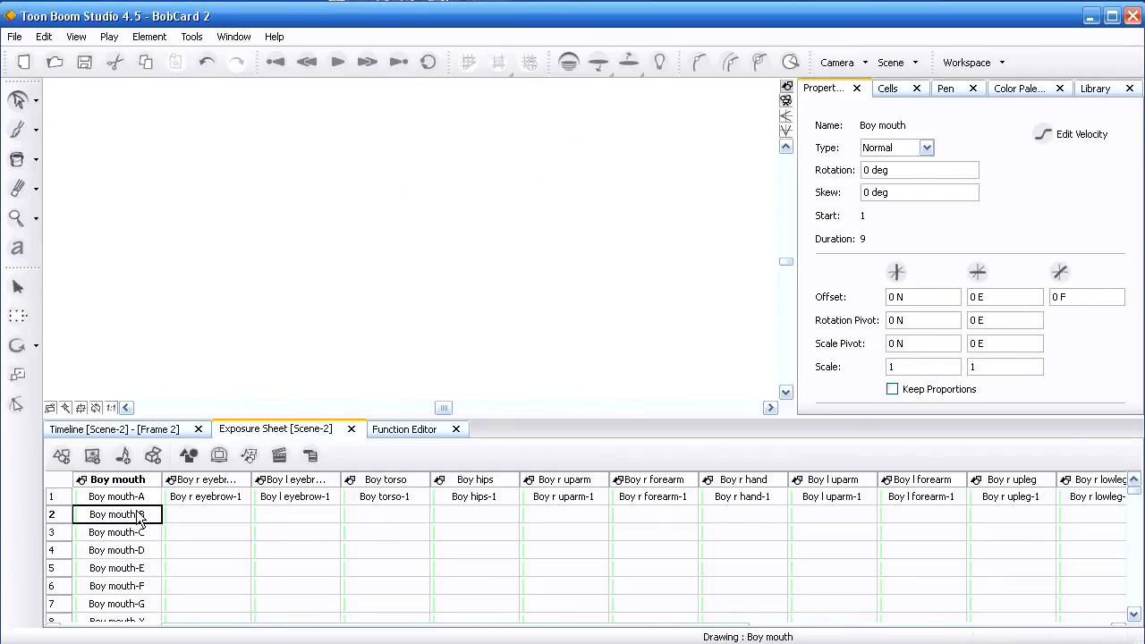
pyautogui.click(447, 188)
pyautogui.hotkey('ctrl', 'v')
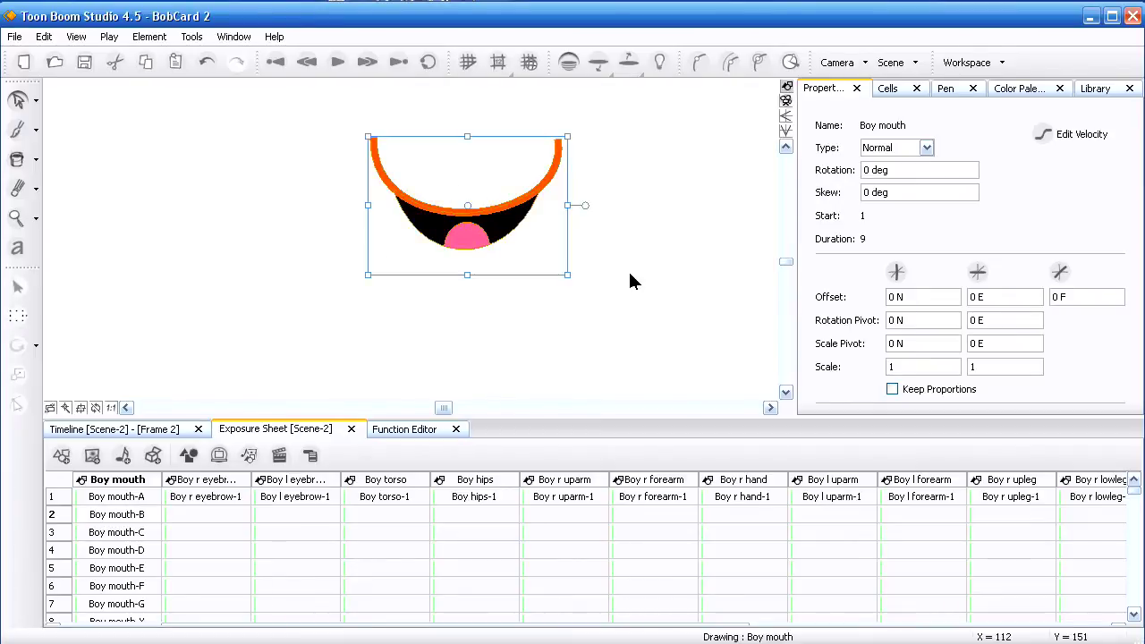
# Step: Compare the frame-1 and frame-2 mouth drawings, ending back on frame 1
pyautogui.hotkey('ctrl', 'z')
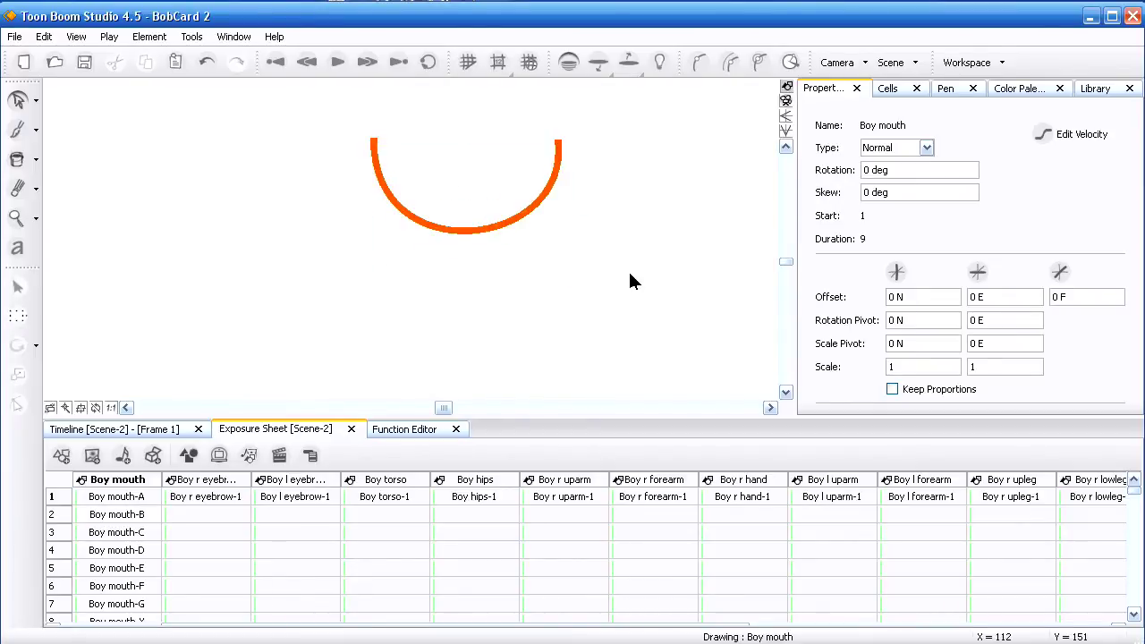
pyautogui.hotkey('ctrl', 'y')
pyautogui.hotkey('ctrl', 'z')
pyautogui.hotkey('ctrl', 'y')
pyautogui.hotkey('ctrl', 'z')
pyautogui.scroll(2, 609, 287)
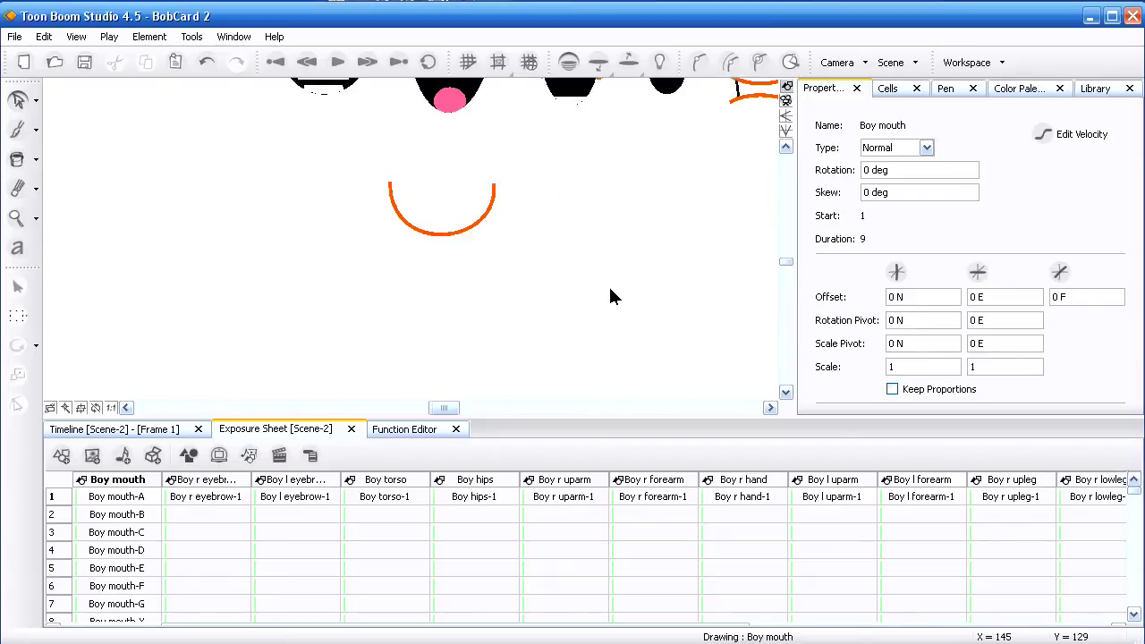
pyautogui.scroll(3, 609, 288)
pyautogui.scroll(-2, 611, 291)
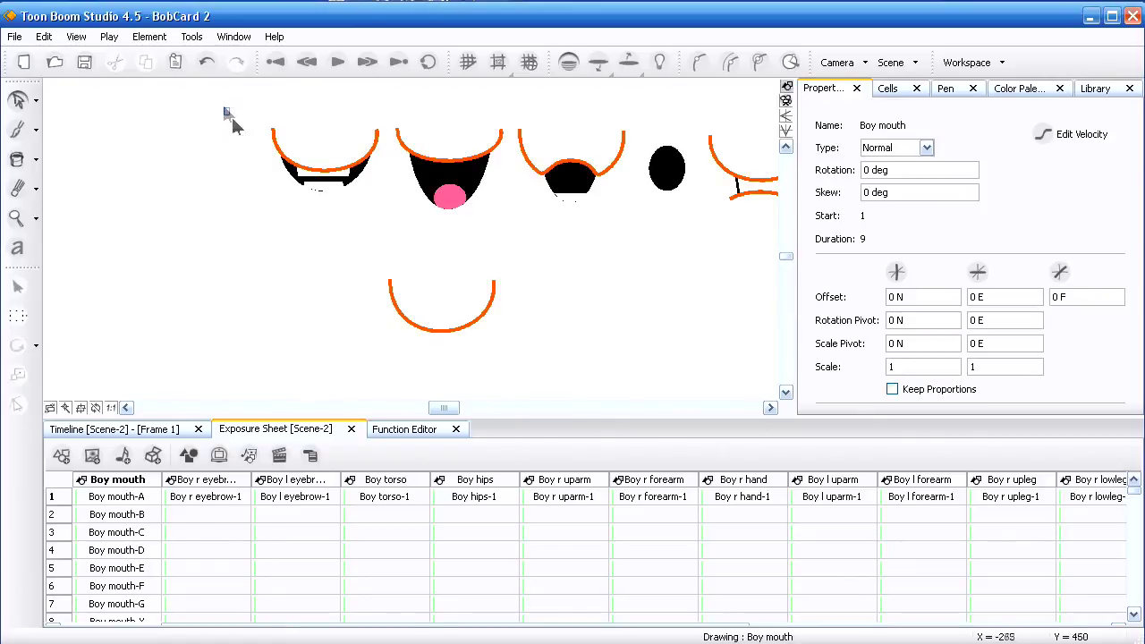
# Step: Move the white-teeth mouth onto the orange arc, nudging it left and down
pyautogui.moveTo(225, 108)
pyautogui.mouseDown()
pyautogui.moveTo(380, 240)
pyautogui.moveTo(372, 251)
pyautogui.mouseUp()
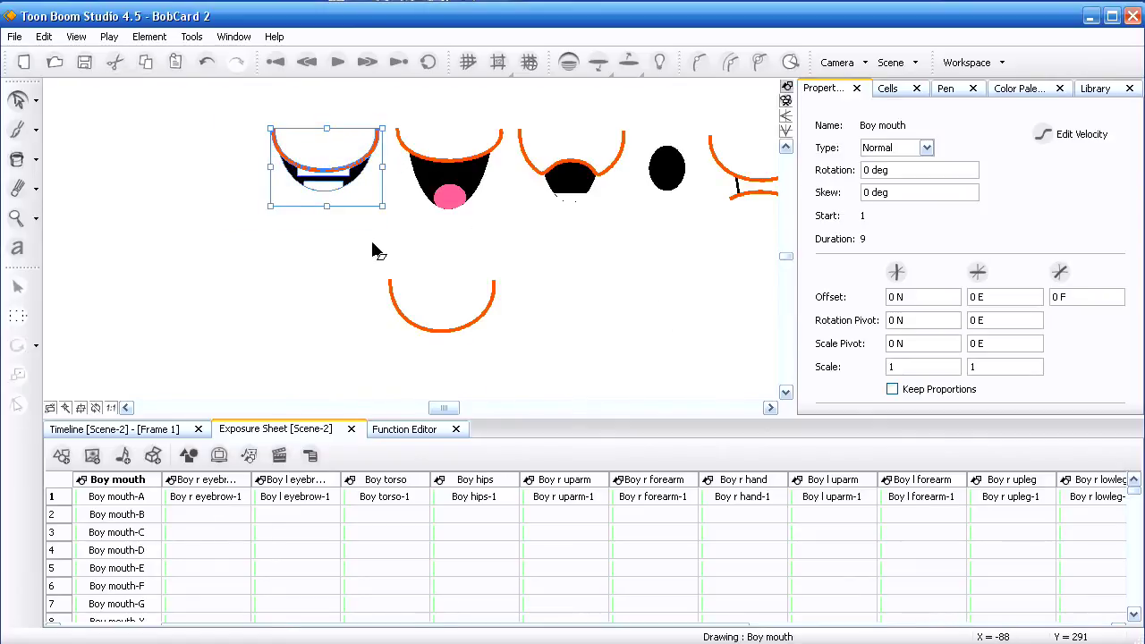
pyautogui.moveTo(357, 186); pyautogui.dragTo(468, 322)
pyautogui.scroll(2, 469, 317)
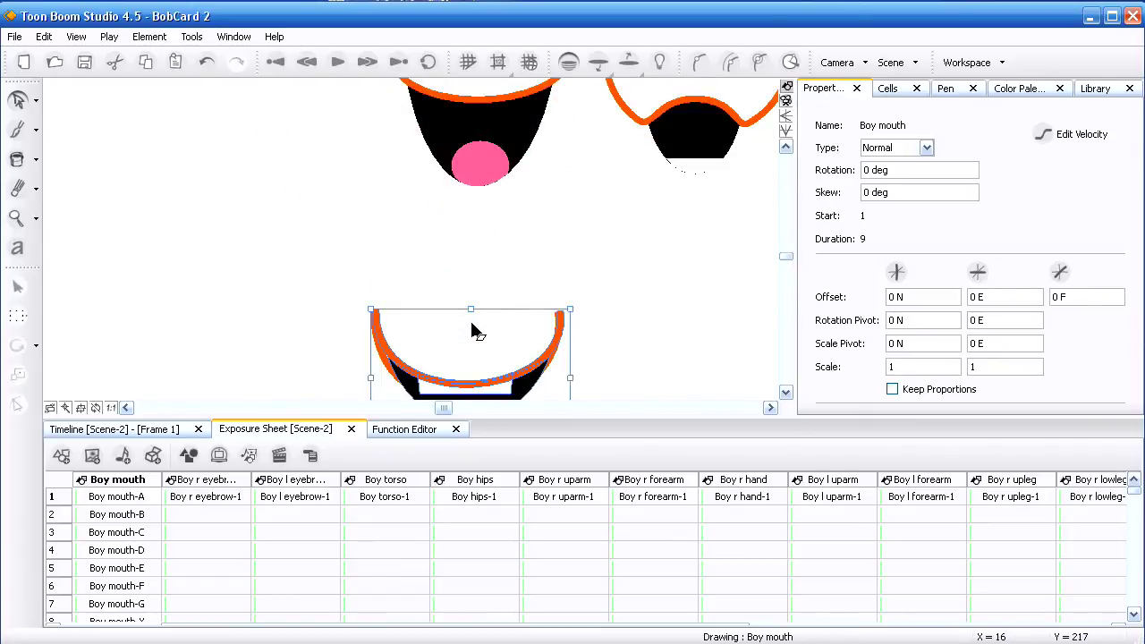
pyautogui.scroll(-2, 475, 310)
pyautogui.press('Left')
pyautogui.press('Left')
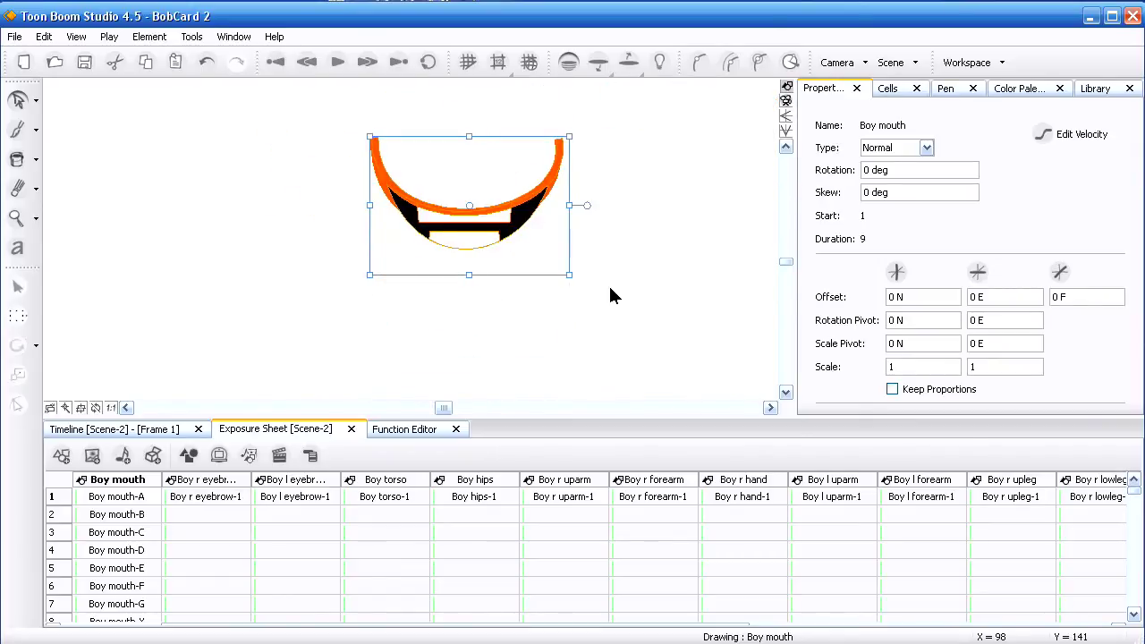
pyautogui.press('Down')
pyautogui.hotkey('alt', 'q')
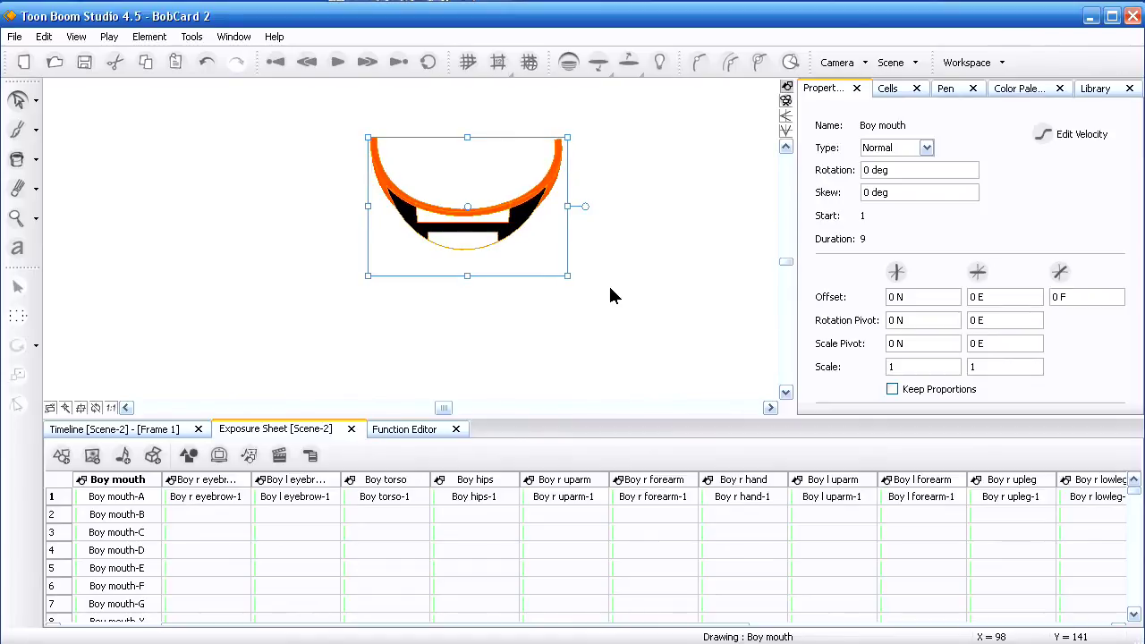
# Step: Cut the teeth mouth from frame 1 and ready the Boy mouth-C cell in frame 3 for pasting
pyautogui.press('Delete')
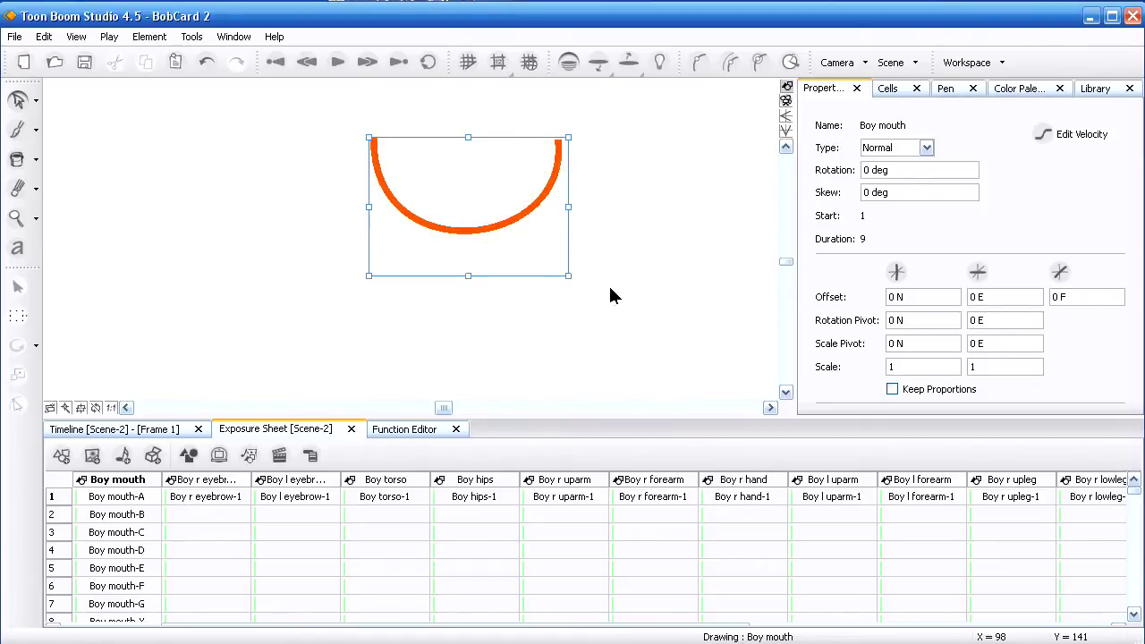
pyautogui.click(611, 296)
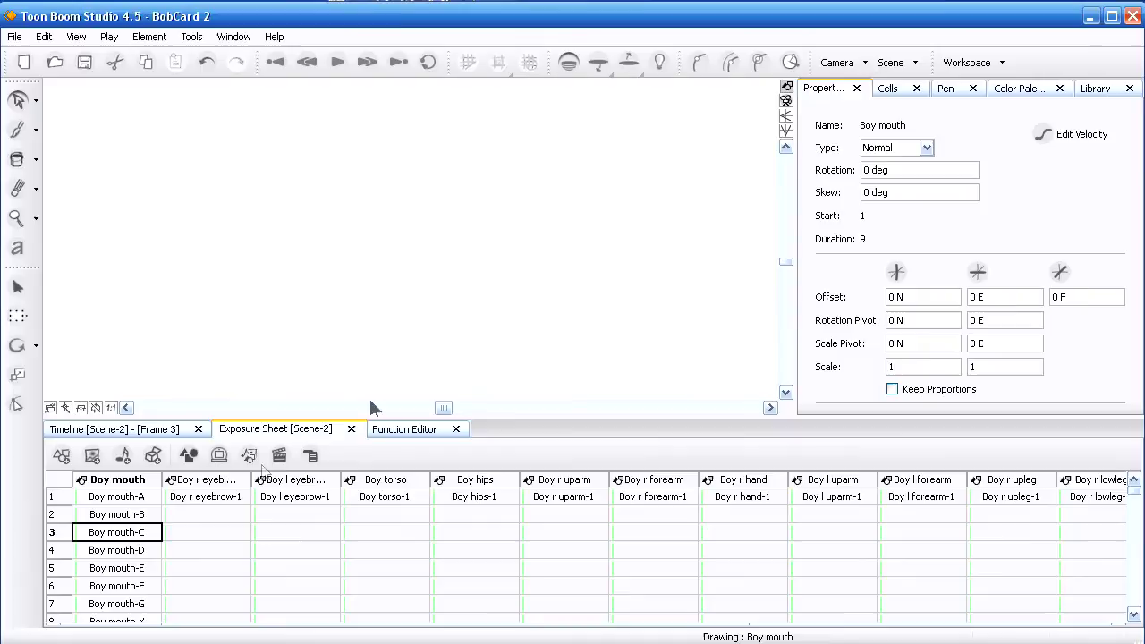
pyautogui.click(453, 240)
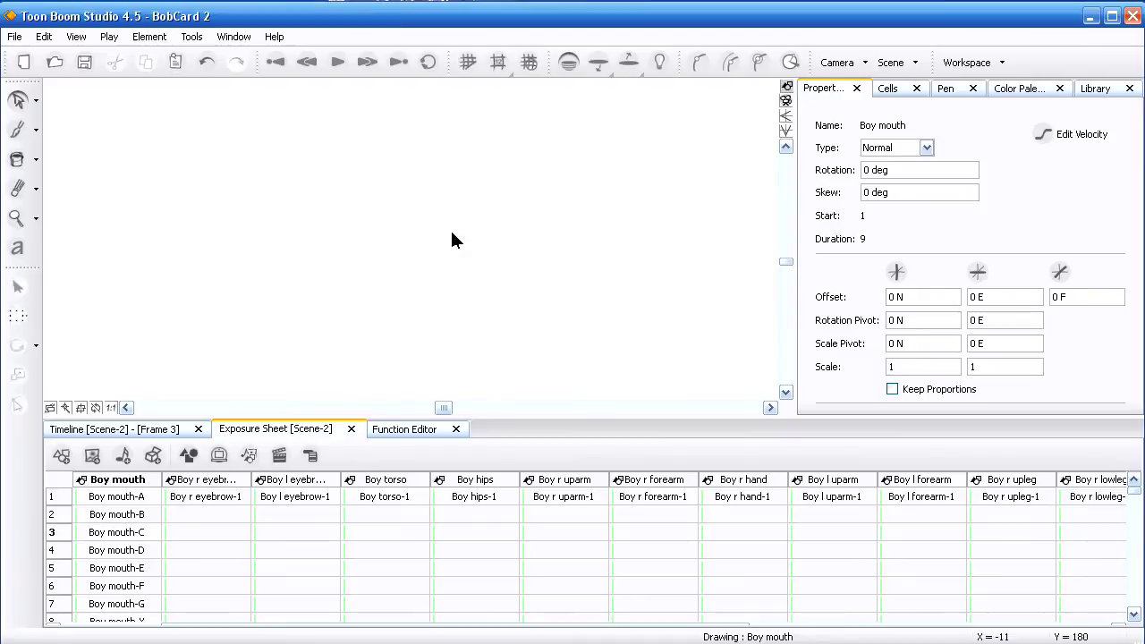
# Step: Place the deep open mouth over the arc and move it into Boy mouth-D in frame 4
pyautogui.click(106, 497)
pyautogui.scroll(5, 611, 295)
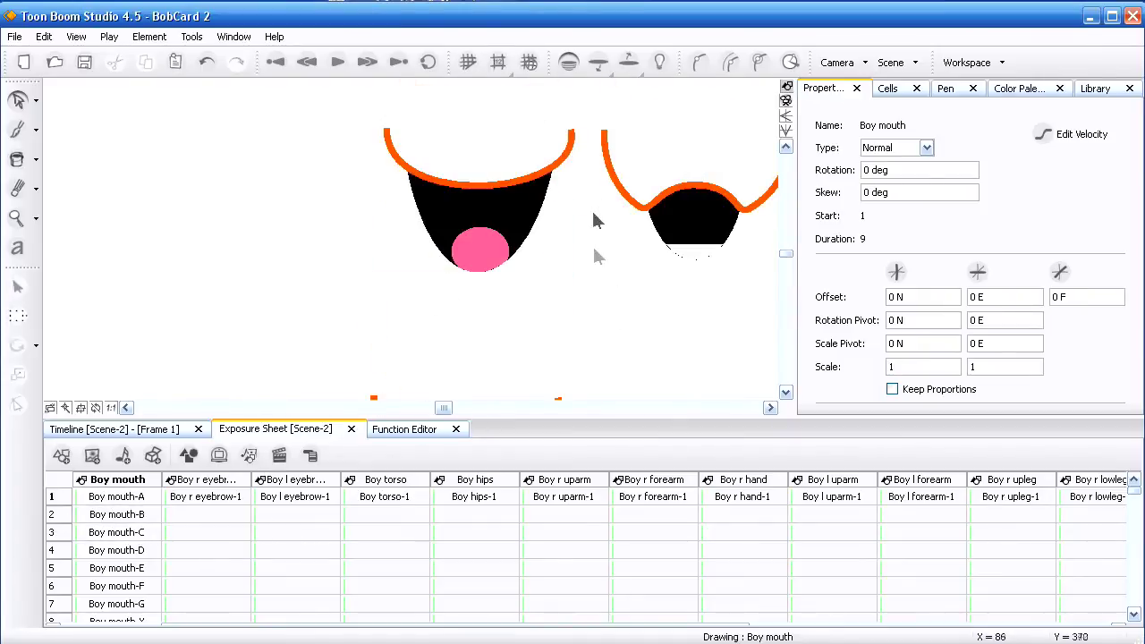
pyautogui.moveTo(354, 97); pyautogui.dragTo(547, 324)
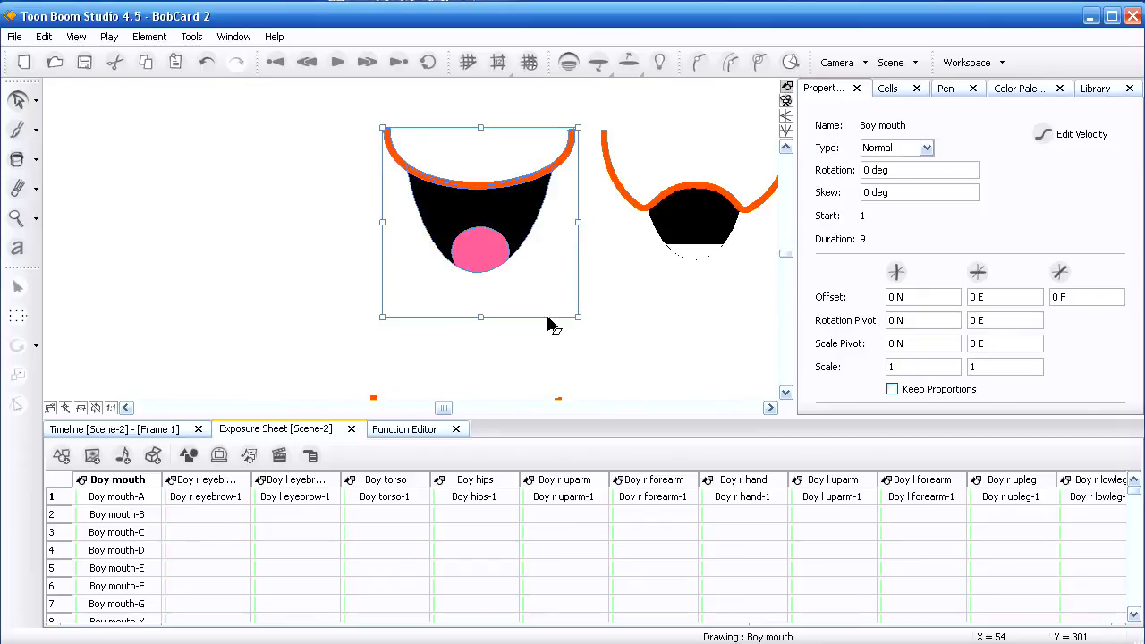
pyautogui.moveTo(519, 204); pyautogui.dragTo(508, 373)
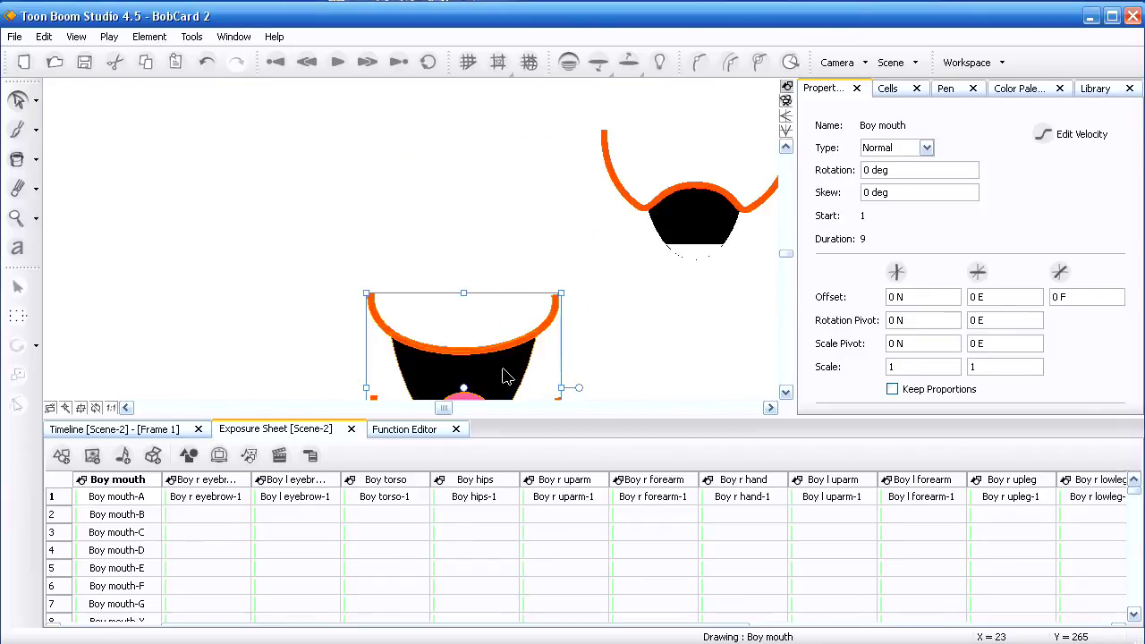
pyautogui.scroll(-3, 505, 373)
pyautogui.moveTo(501, 206); pyautogui.dragTo(503, 304)
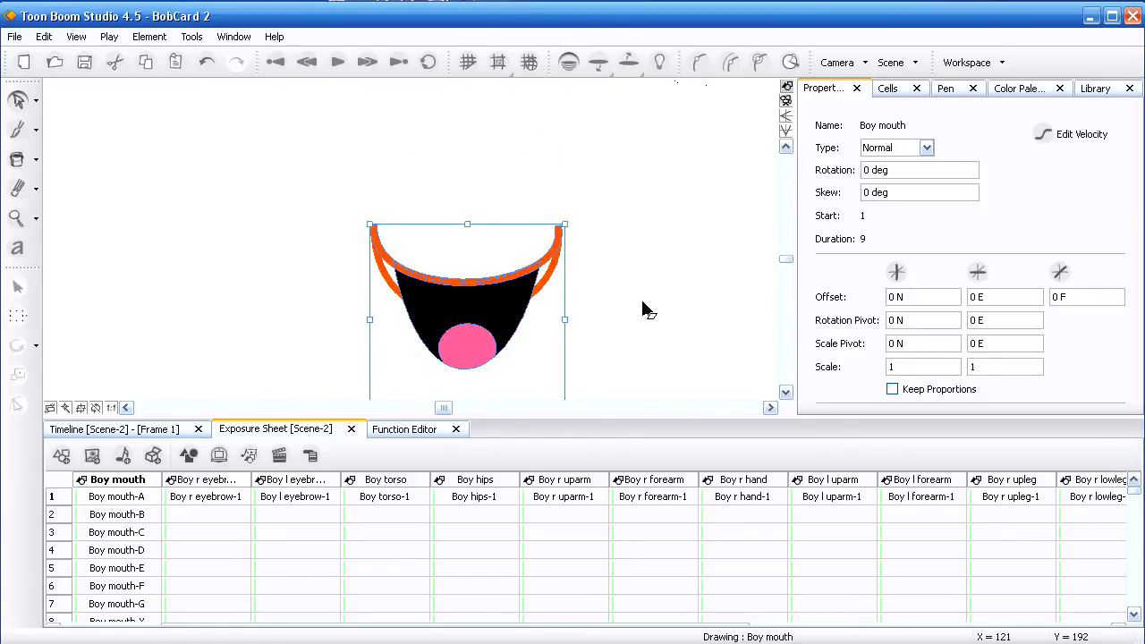
pyautogui.press('Delete')
pyautogui.click(140, 548)
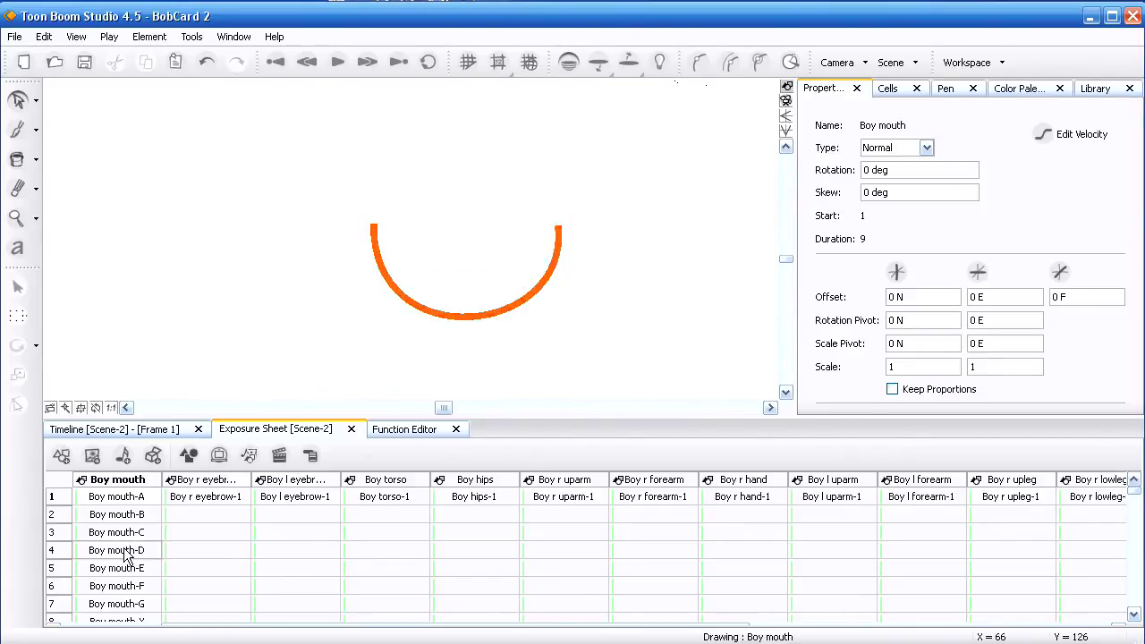
pyautogui.click(493, 241)
pyautogui.hotkey('ctrl', 'v')
# Step: Place the small rounded open mouth over the arc and move it into Boy mouth-E in frame 5
pyautogui.click(148, 497)
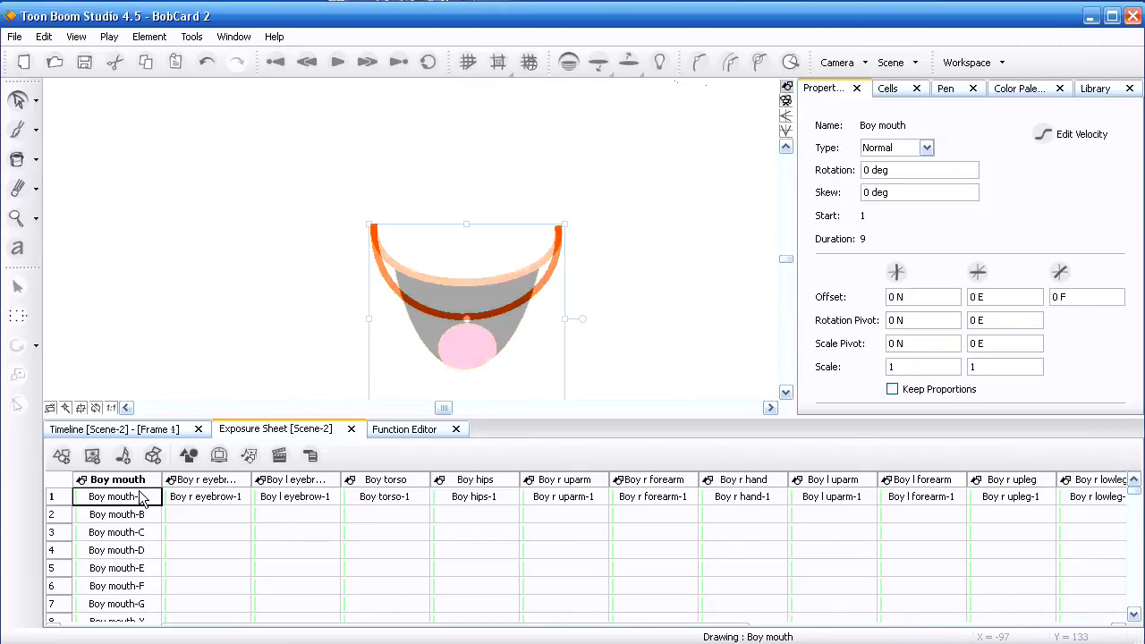
pyautogui.hotkey('ctrl', 'v')
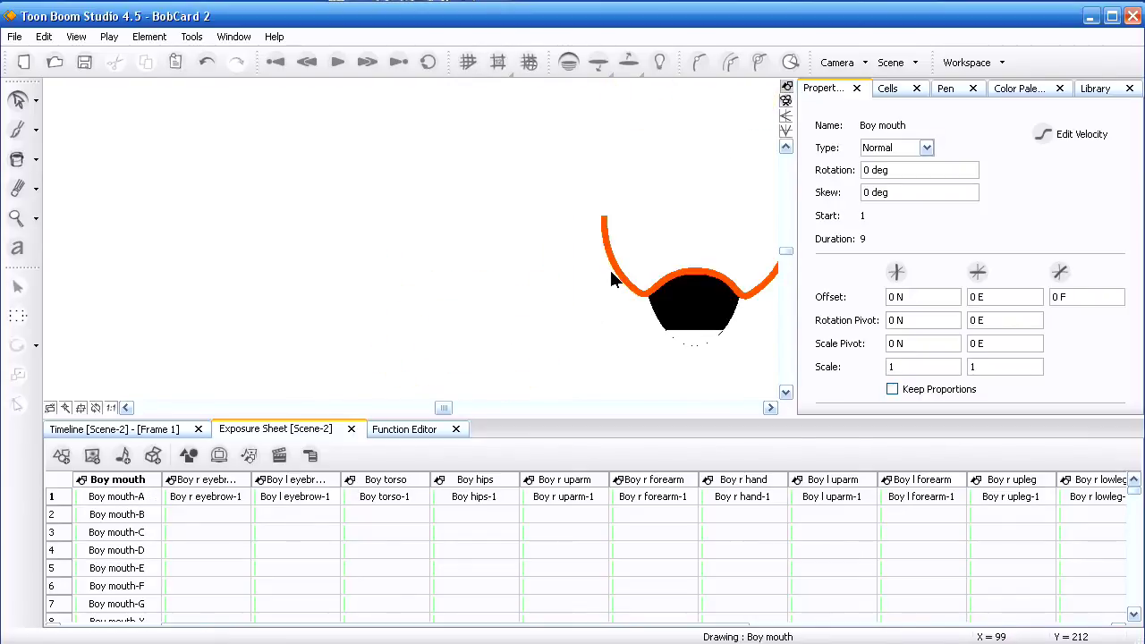
pyautogui.moveTo(565, 188)
pyautogui.mouseDown()
pyautogui.moveTo(742, 375)
pyautogui.moveTo(759, 371)
pyautogui.mouseUp()
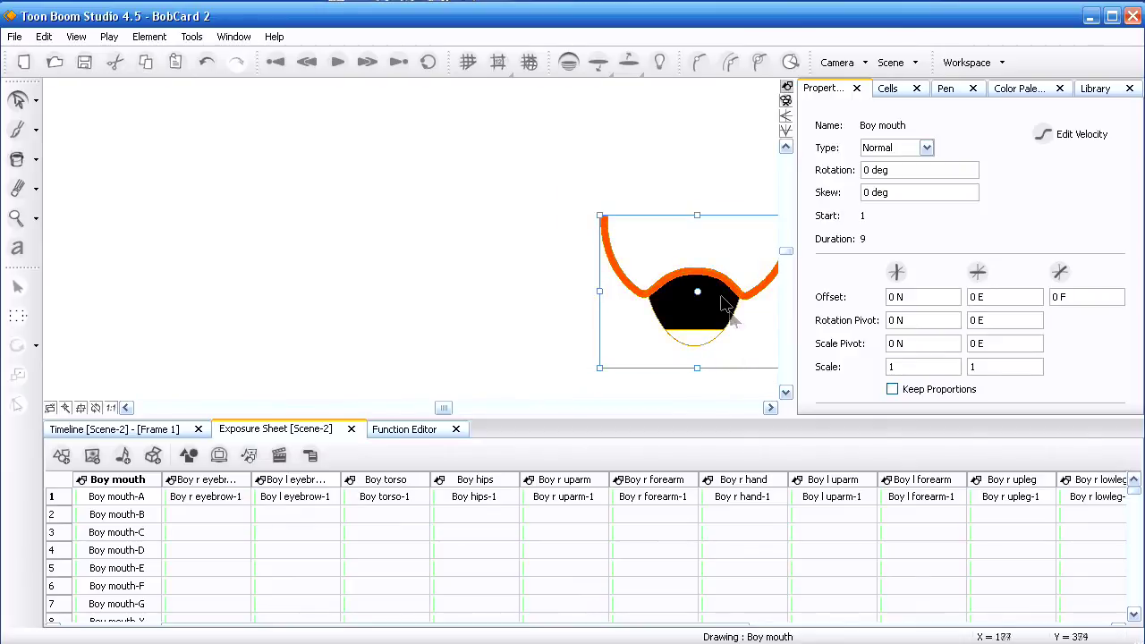
pyautogui.moveTo(729, 313)
pyautogui.mouseDown()
pyautogui.moveTo(383, 307)
pyautogui.moveTo(409, 311)
pyautogui.mouseUp()
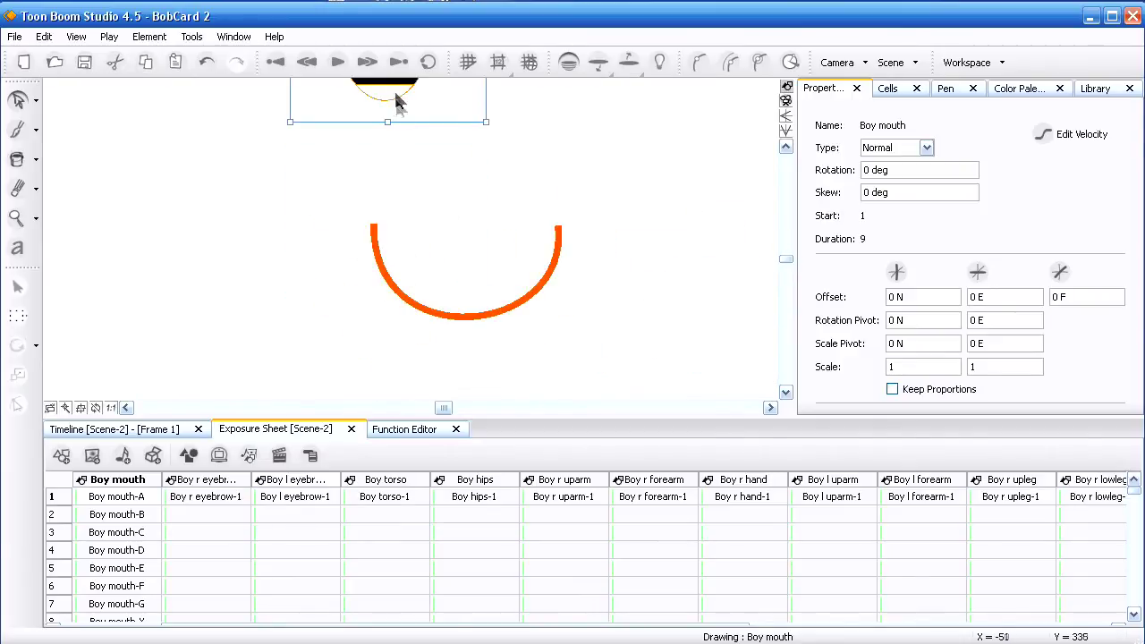
pyautogui.moveTo(396, 102)
pyautogui.mouseDown()
pyautogui.moveTo(448, 187)
pyautogui.moveTo(472, 339)
pyautogui.mouseUp()
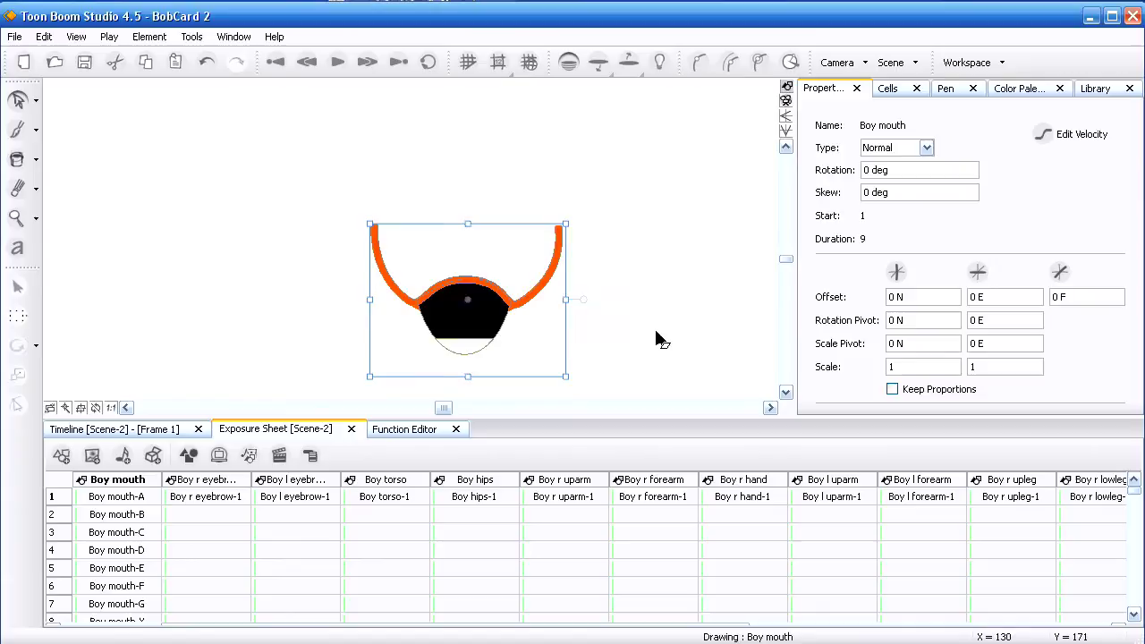
pyautogui.press('Delete')
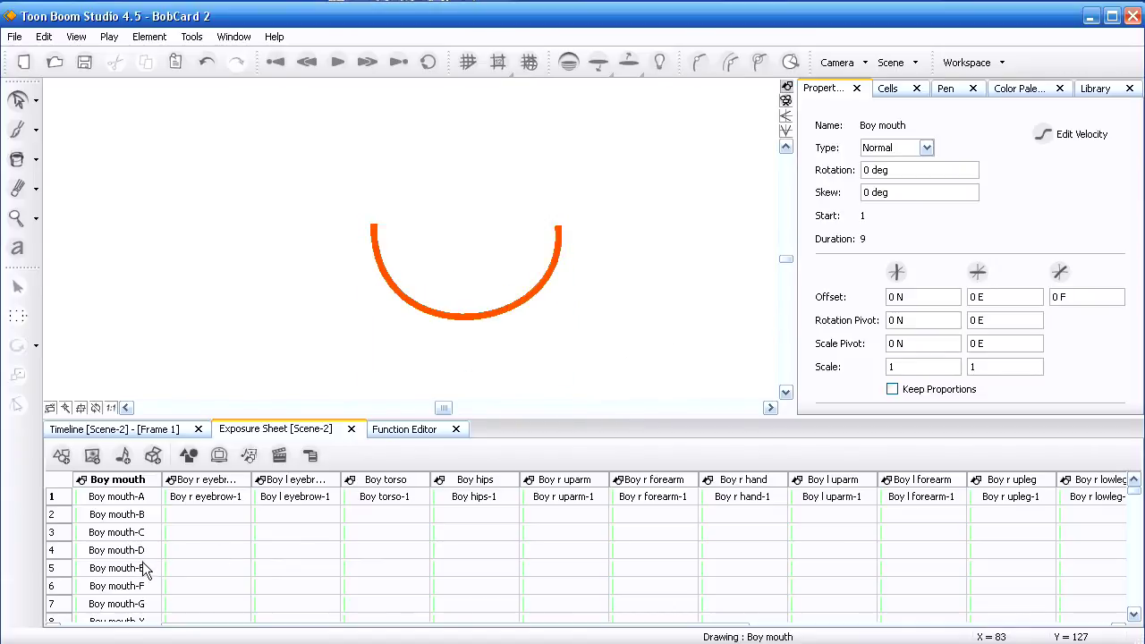
pyautogui.click(146, 567)
pyautogui.hotkey('ctrl', 'v')
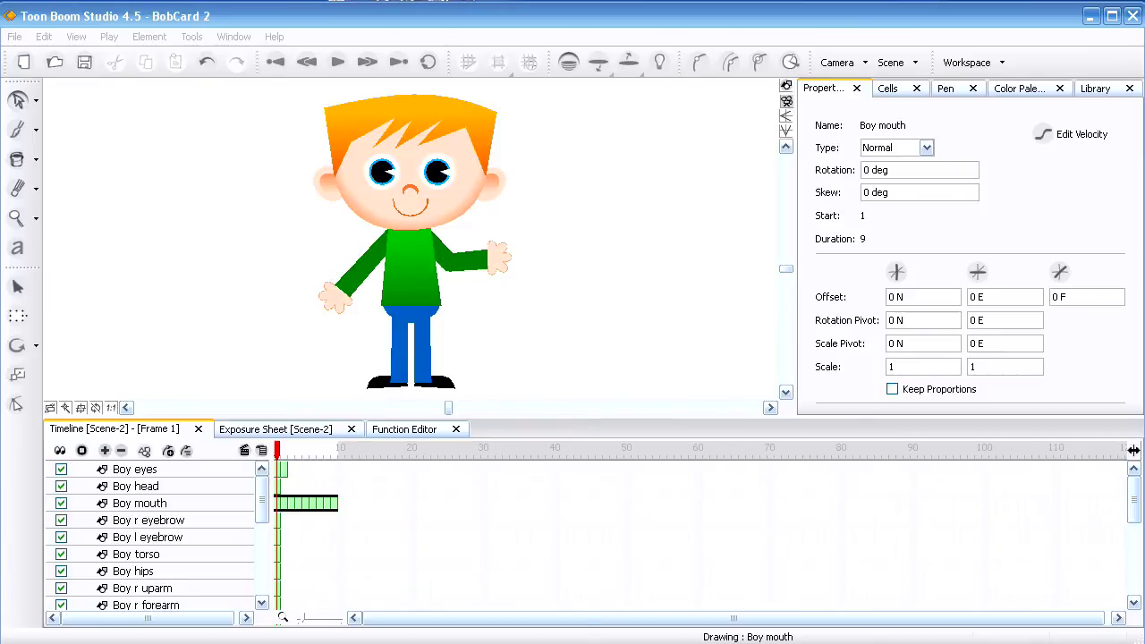
# Step: Check the Boy head, eyes, mouth, eyebrow and torso layers, then select Boy eyes
pyautogui.click(224, 484)
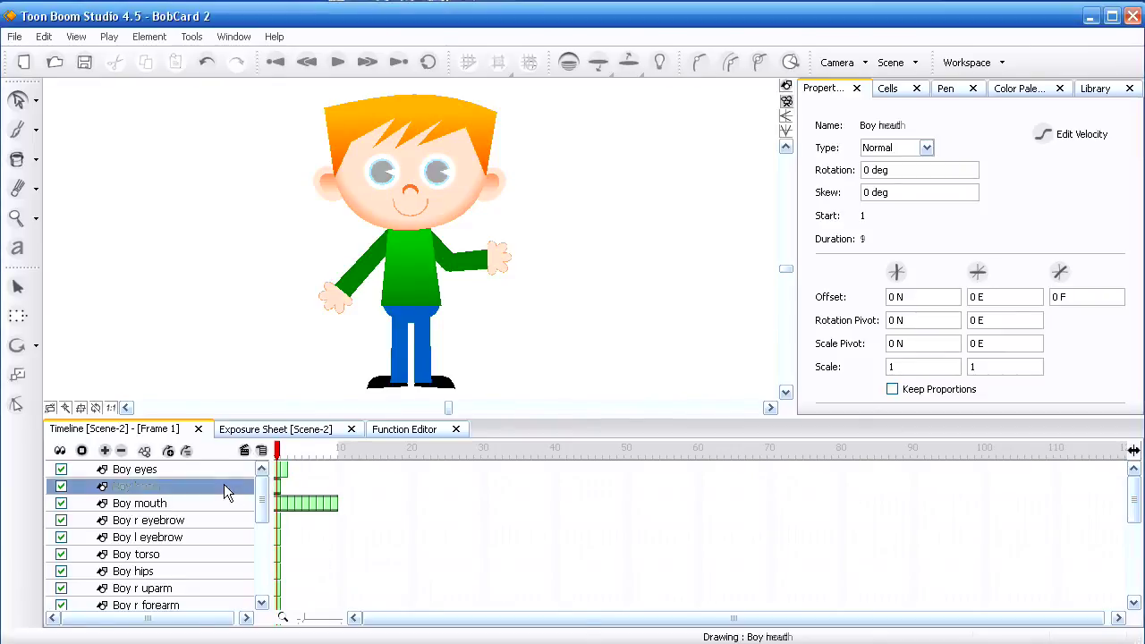
pyautogui.click(20, 313)
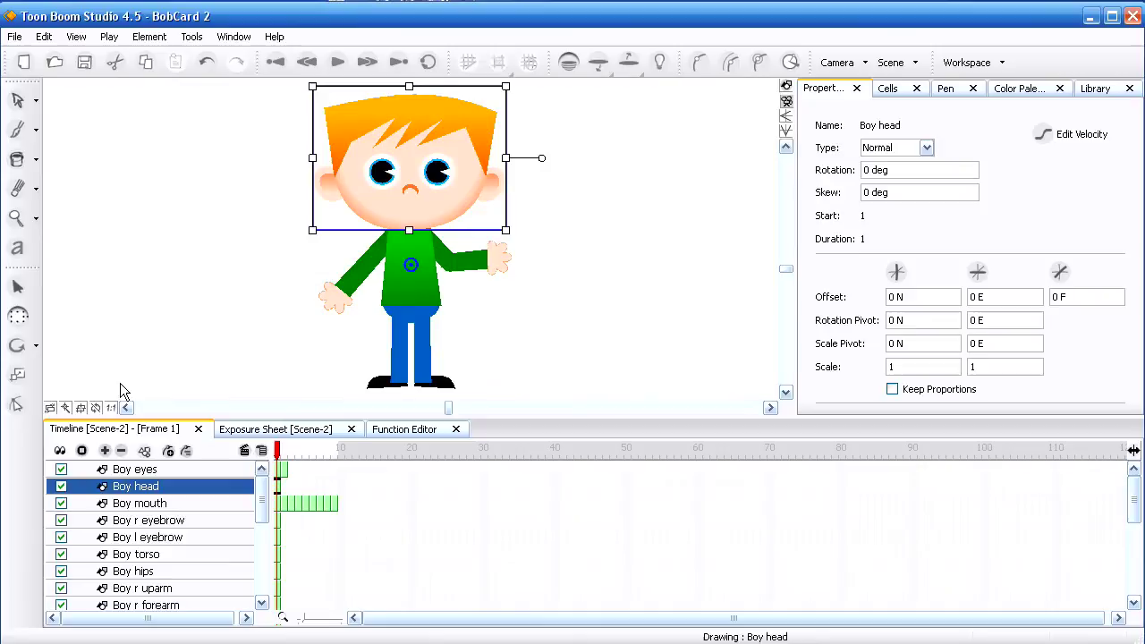
pyautogui.click(161, 472)
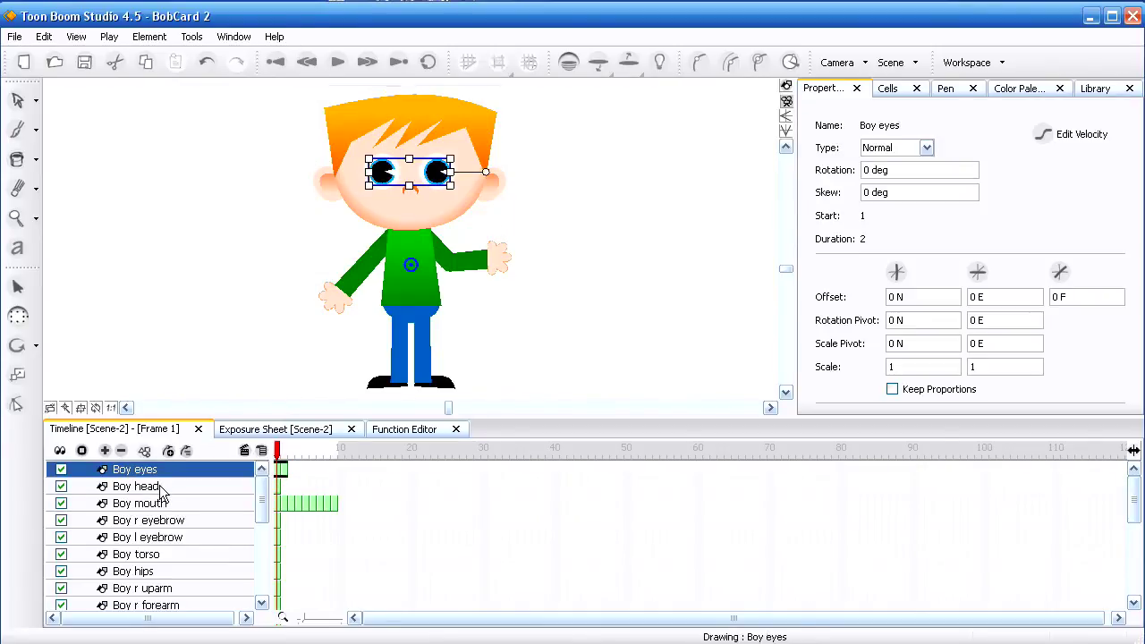
pyautogui.click(159, 485)
pyautogui.click(159, 502)
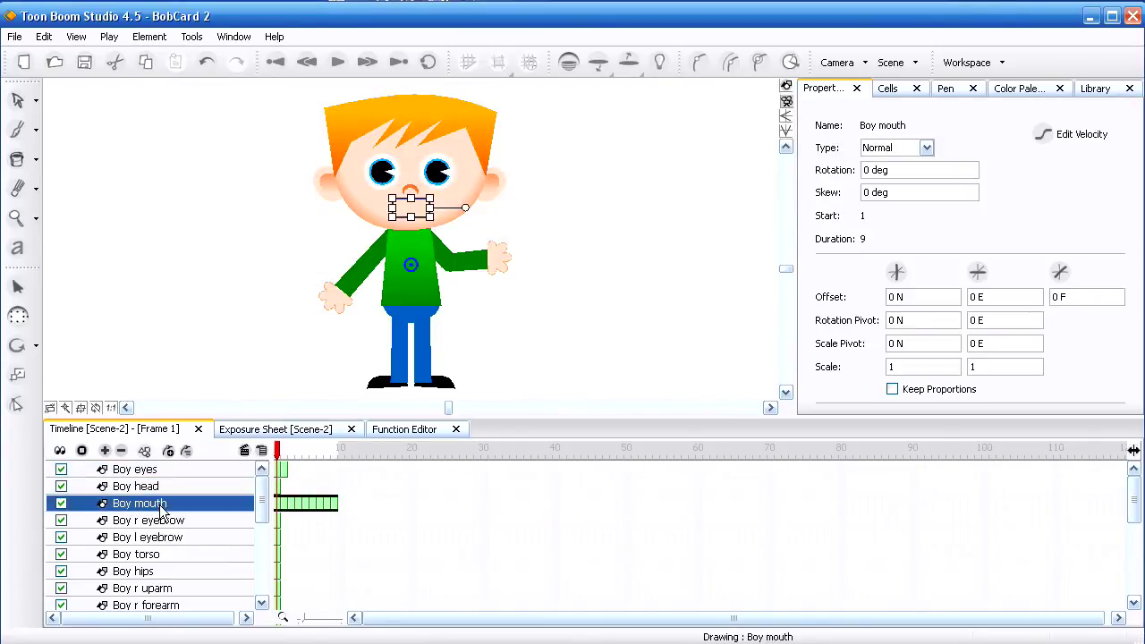
pyautogui.click(199, 521)
pyautogui.click(199, 537)
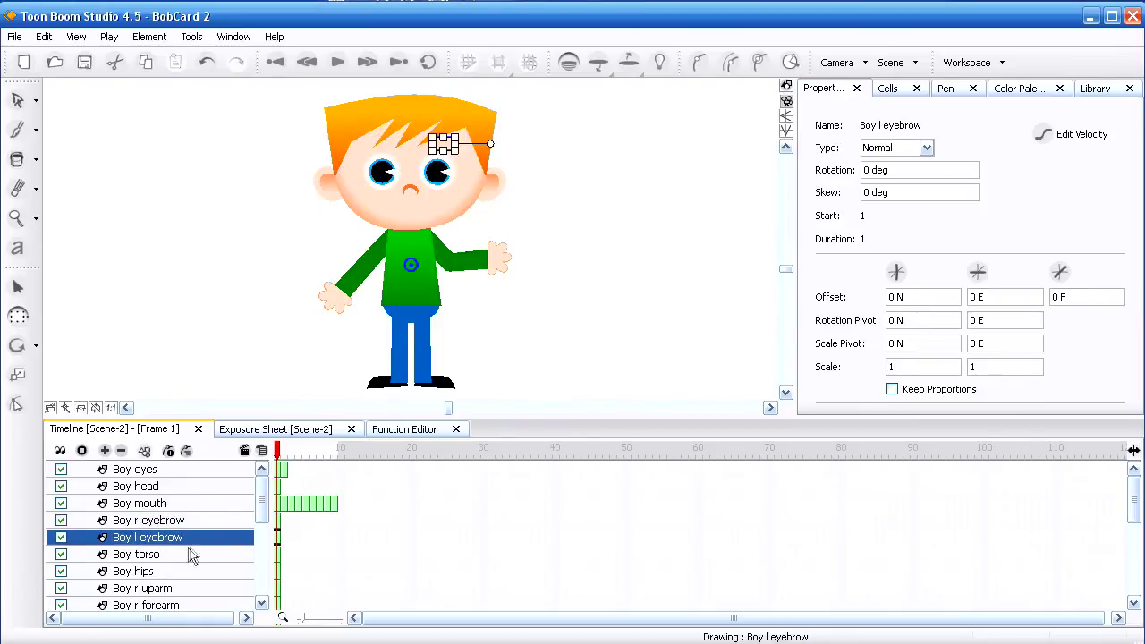
pyautogui.click(186, 554)
pyautogui.click(597, 363)
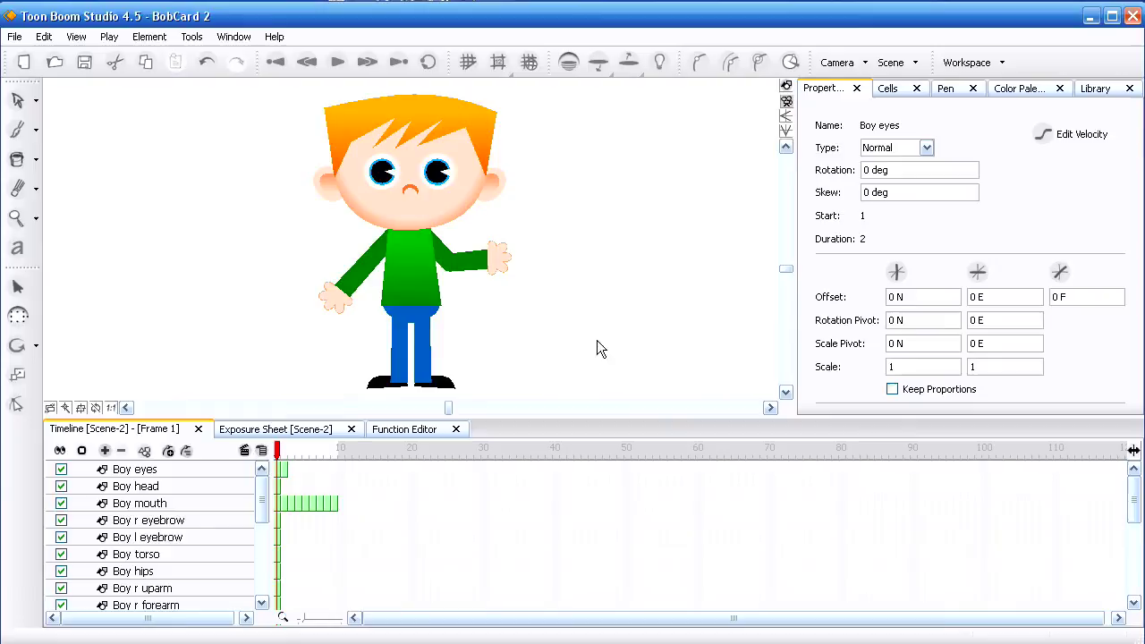
pyautogui.click(205, 469)
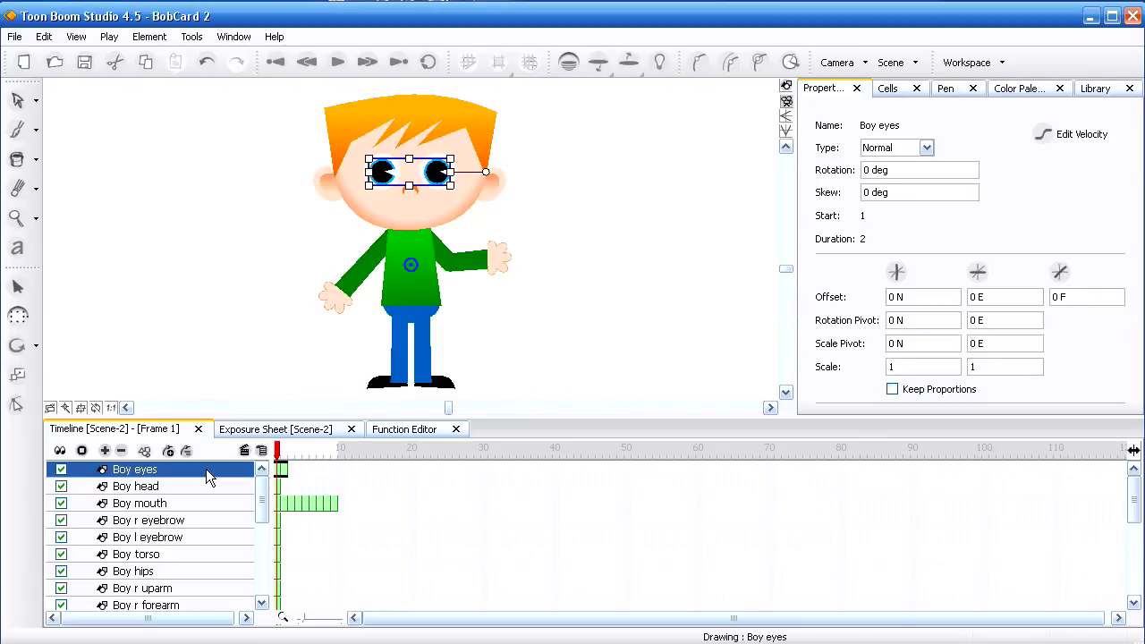
# Step: Nest Boy eyes, mouth and r eyebrow under Boy head, and the head under Boy torso
pyautogui.moveTo(206, 469); pyautogui.dragTo(204, 489)
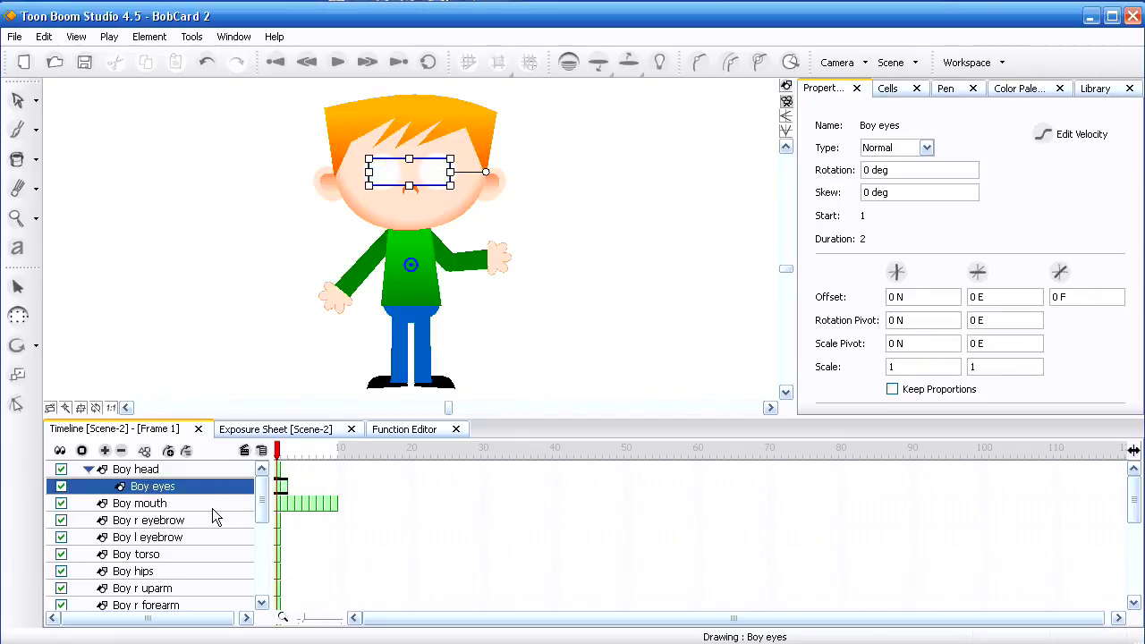
pyautogui.click(212, 502)
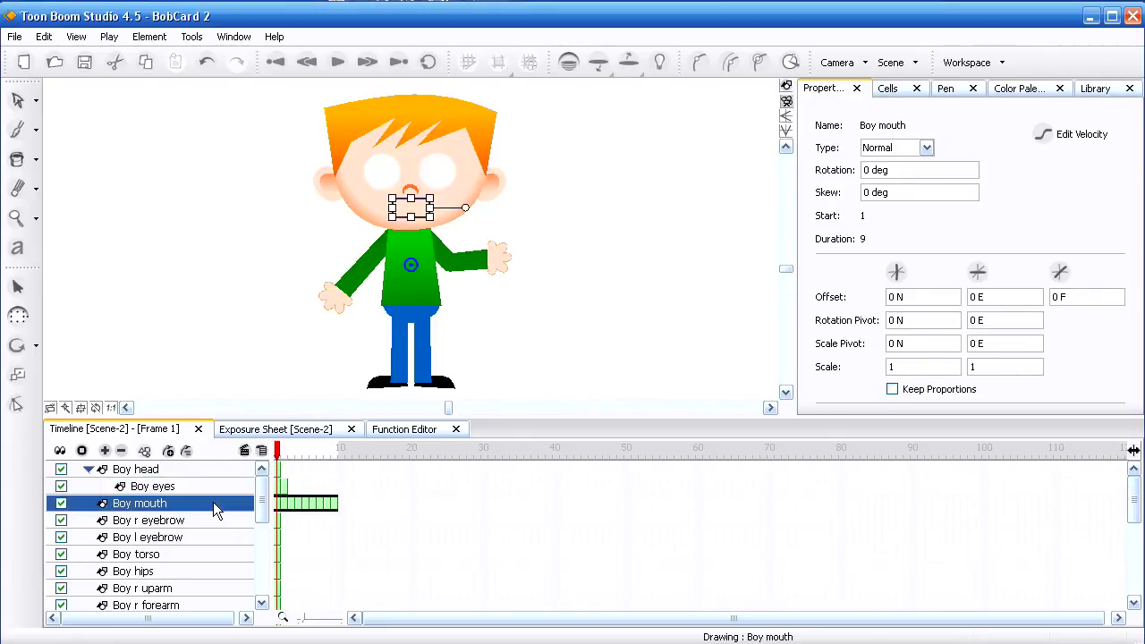
pyautogui.moveTo(213, 502); pyautogui.dragTo(214, 472)
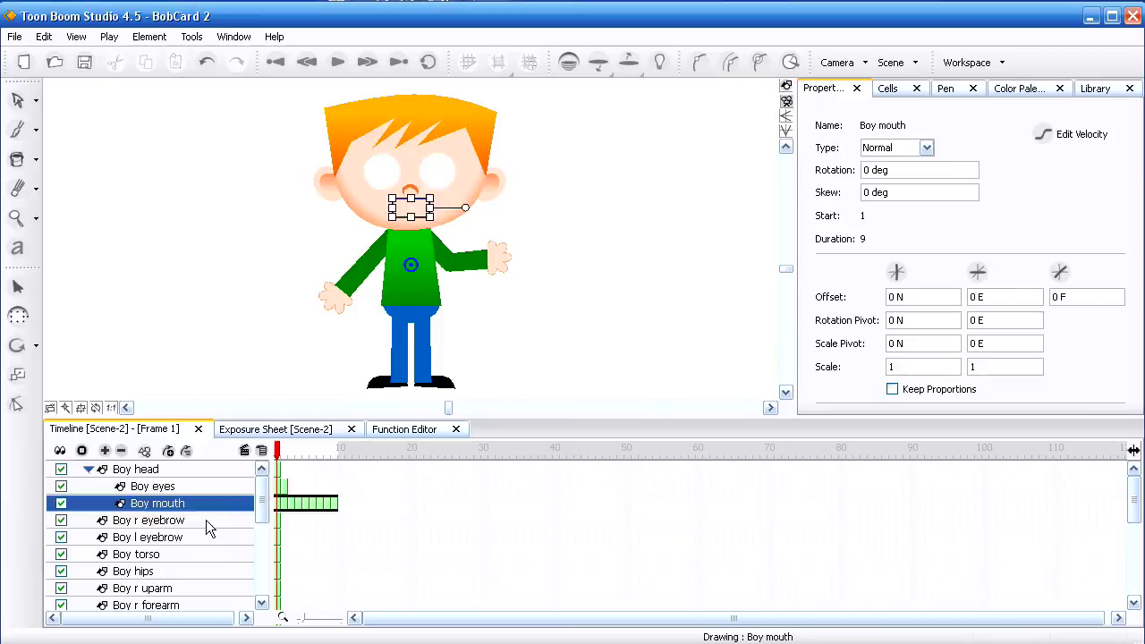
pyautogui.moveTo(206, 520); pyautogui.dragTo(205, 474)
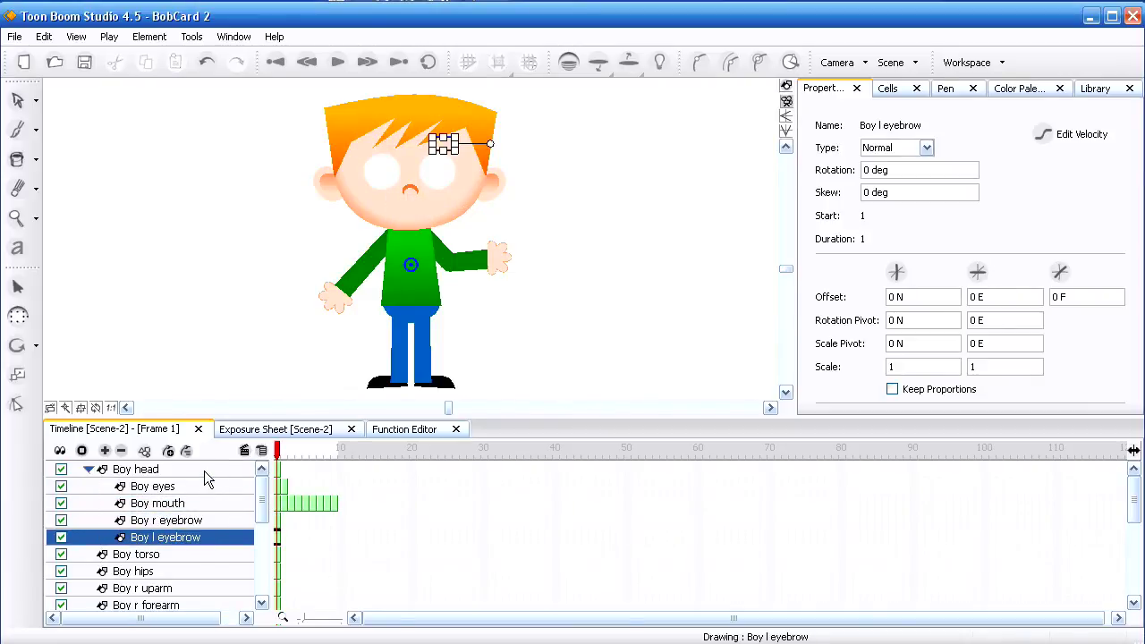
pyautogui.click(203, 470)
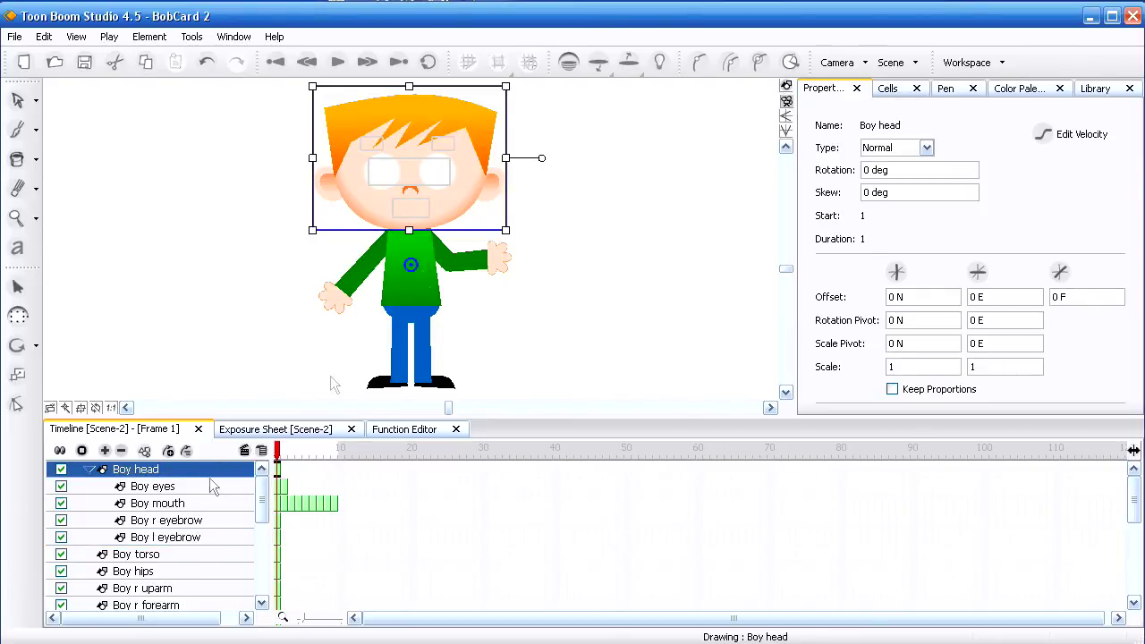
pyautogui.moveTo(185, 472); pyautogui.dragTo(190, 559)
# Step: Nest Boy r hand under Boy r forearm and each foot under its lower leg
pyautogui.scroll(-2, 262, 537)
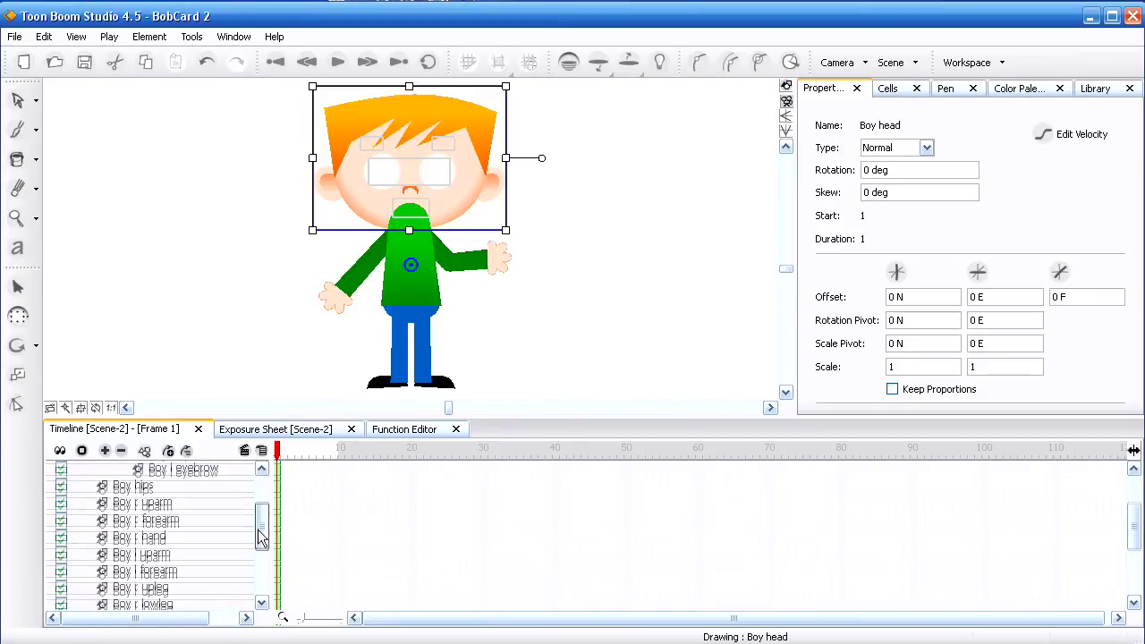
pyautogui.click(171, 534)
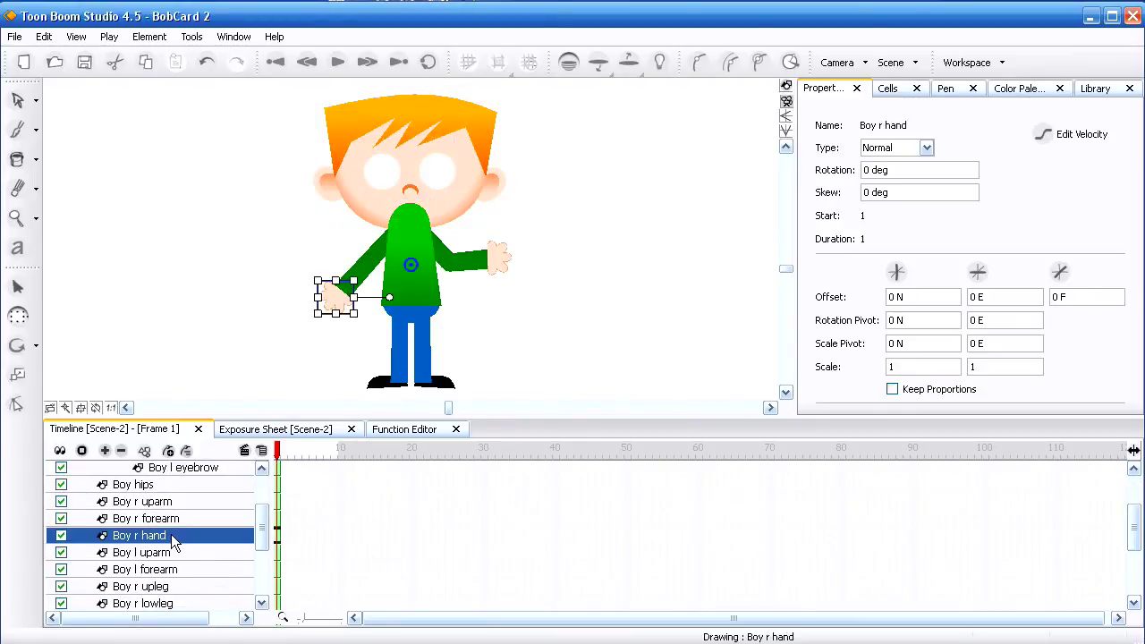
pyautogui.moveTo(171, 534); pyautogui.dragTo(181, 504)
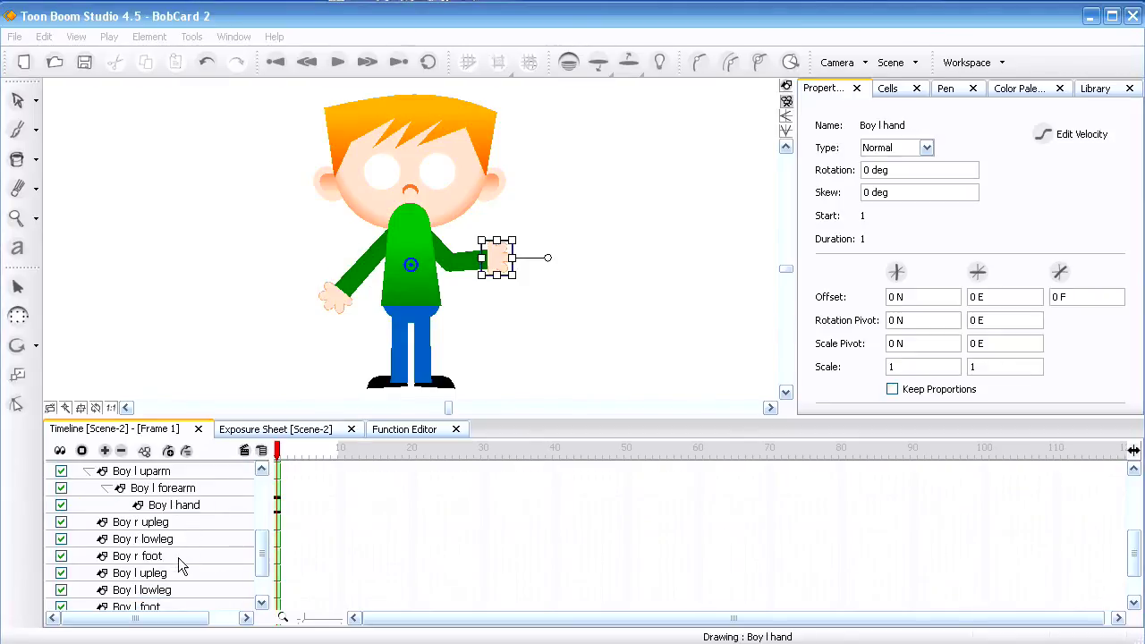
pyautogui.click(179, 555)
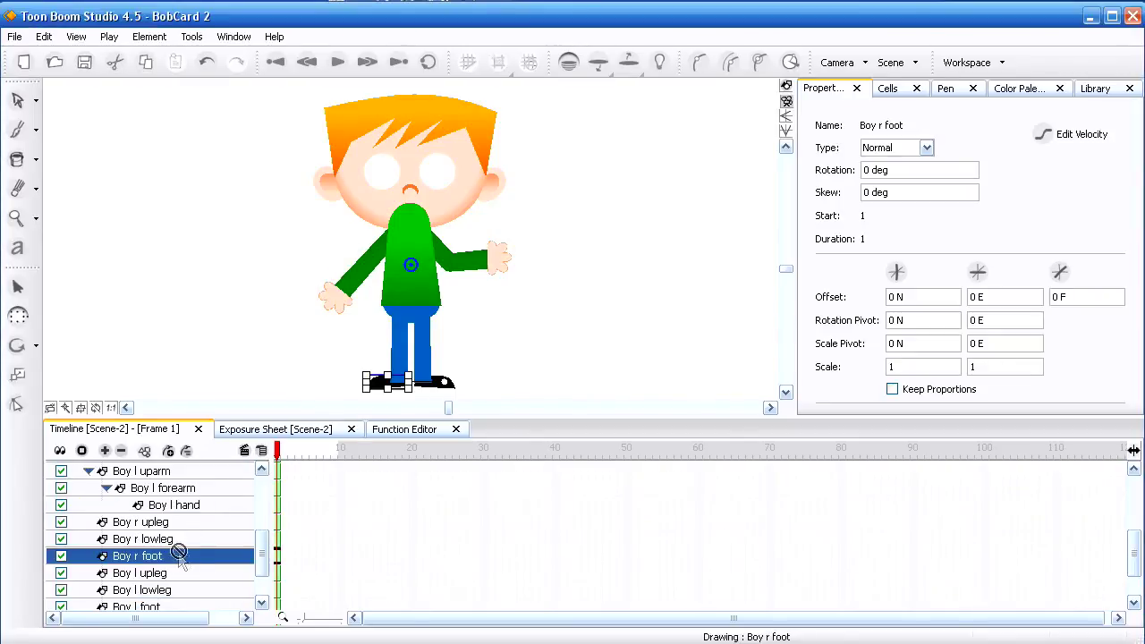
pyautogui.moveTo(178, 554); pyautogui.dragTo(184, 527)
pyautogui.click(180, 539)
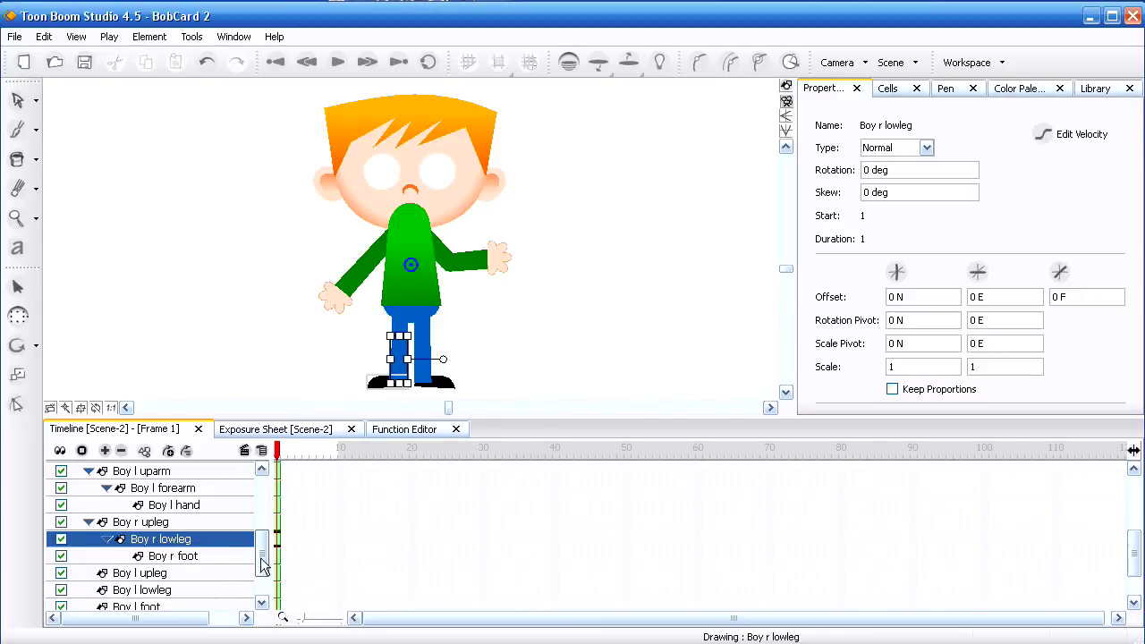
pyautogui.scroll(-1, 263, 561)
pyautogui.click(193, 549)
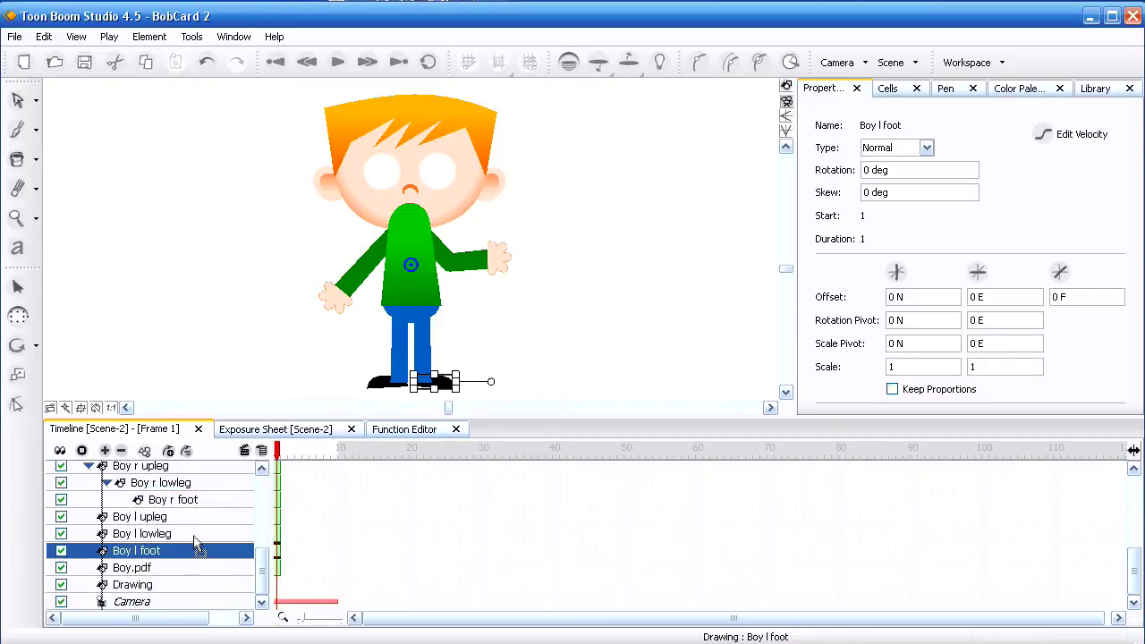
pyautogui.moveTo(196, 547); pyautogui.dragTo(193, 516)
pyautogui.click(193, 531)
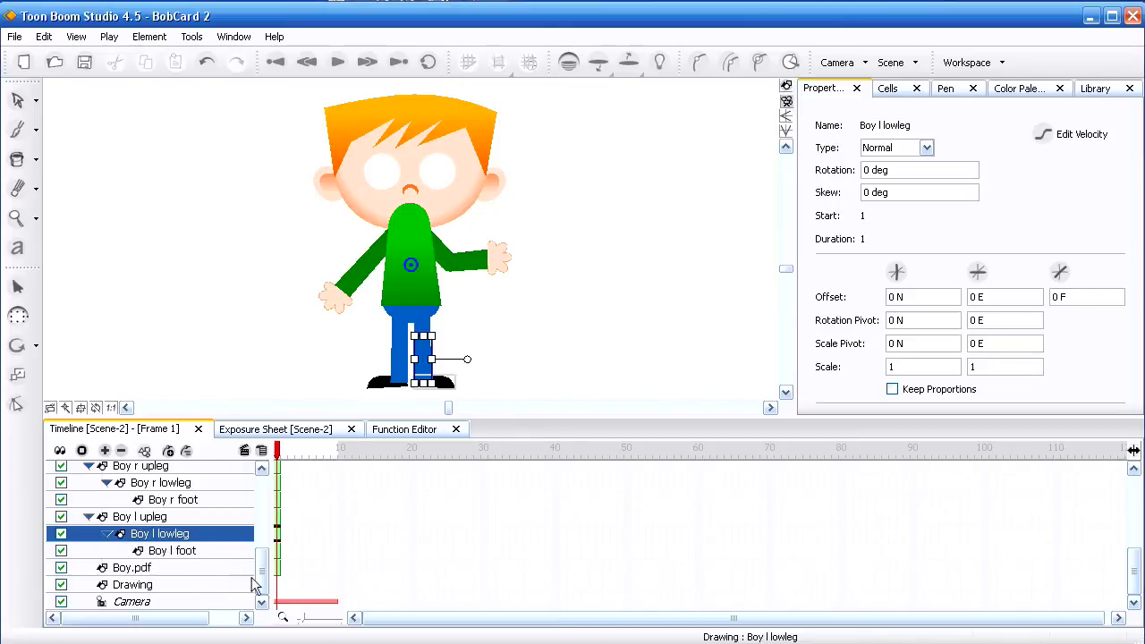
pyautogui.click(177, 569)
# Step: Collapse the head, both arm and both leg layer groups in the Timeline
pyautogui.moveTo(177, 569); pyautogui.dragTo(195, 472)
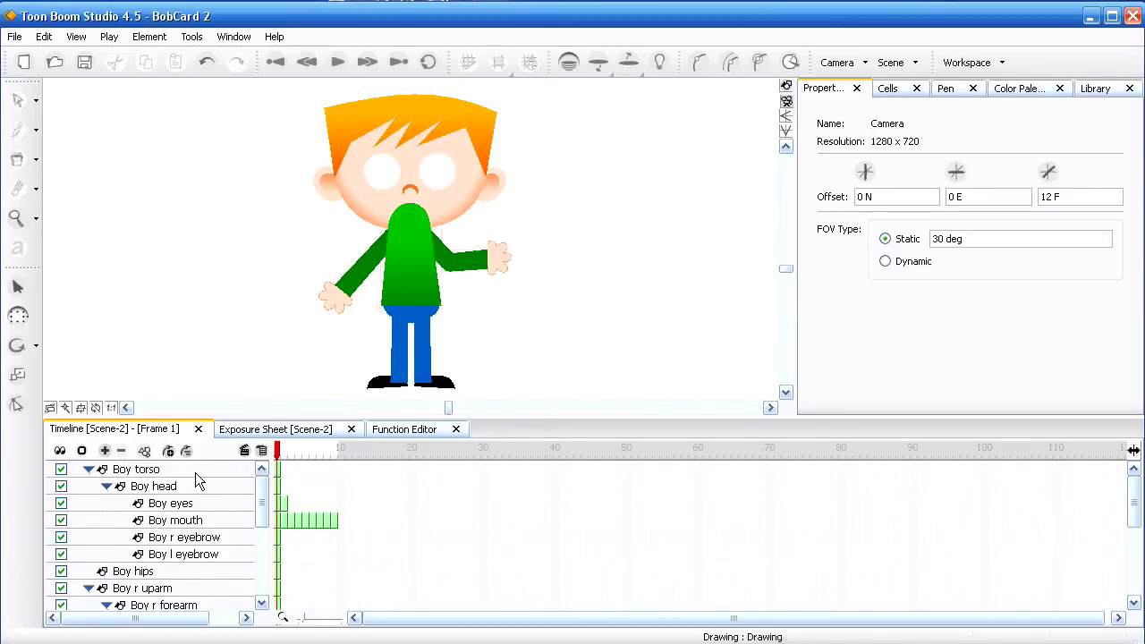
pyautogui.click(195, 481)
pyautogui.scroll(-1, 257, 510)
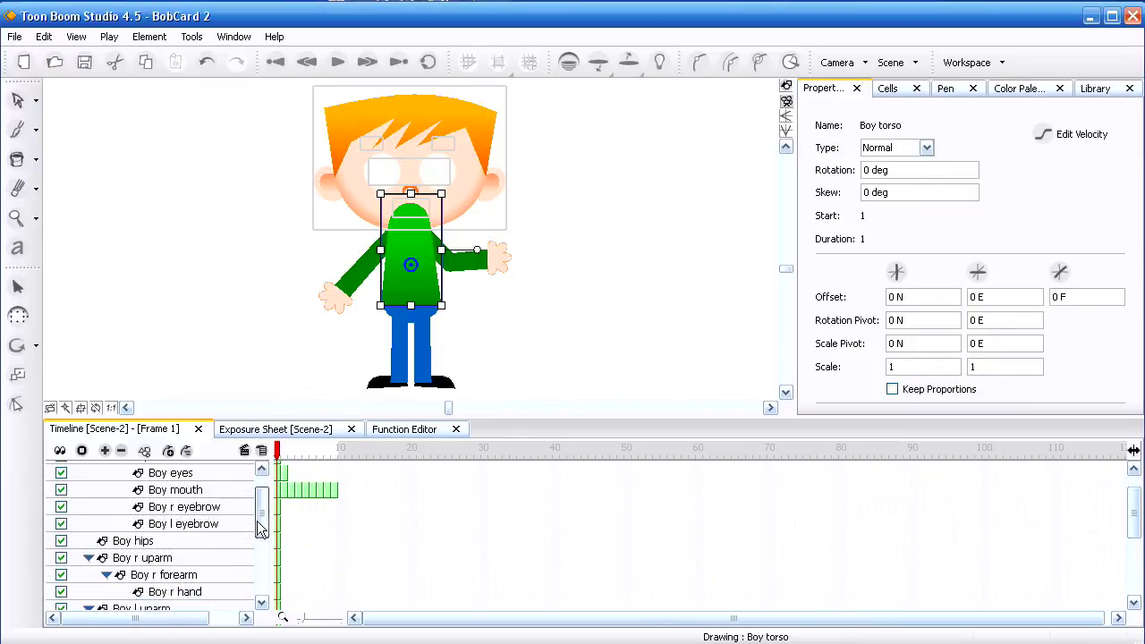
pyautogui.click(201, 539)
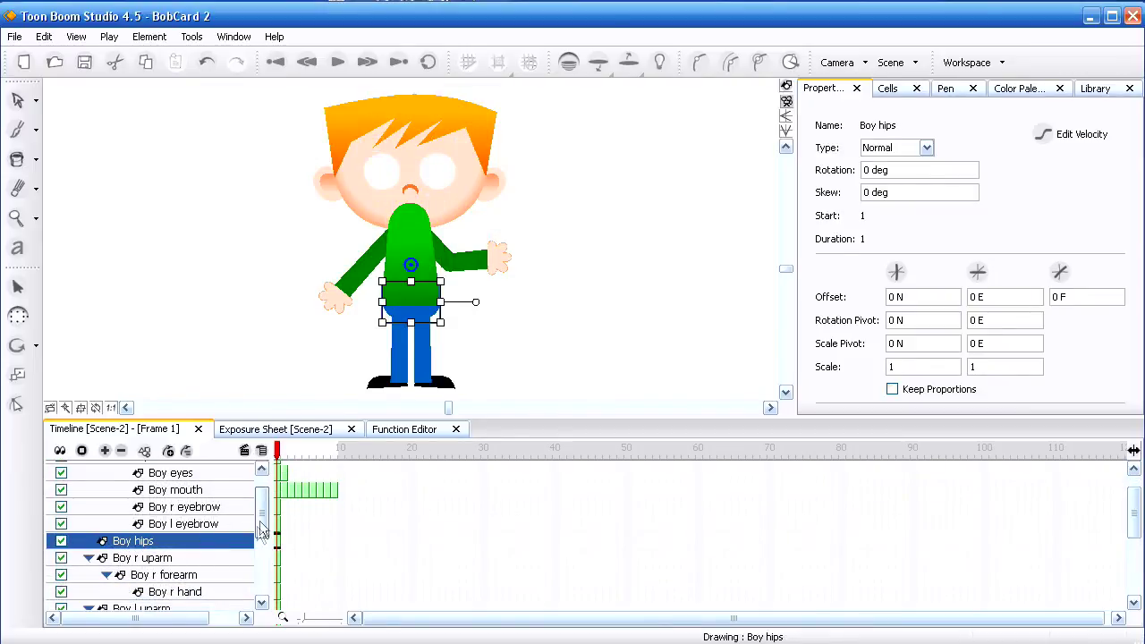
pyautogui.scroll(-2, 259, 528)
pyautogui.scroll(1, 259, 528)
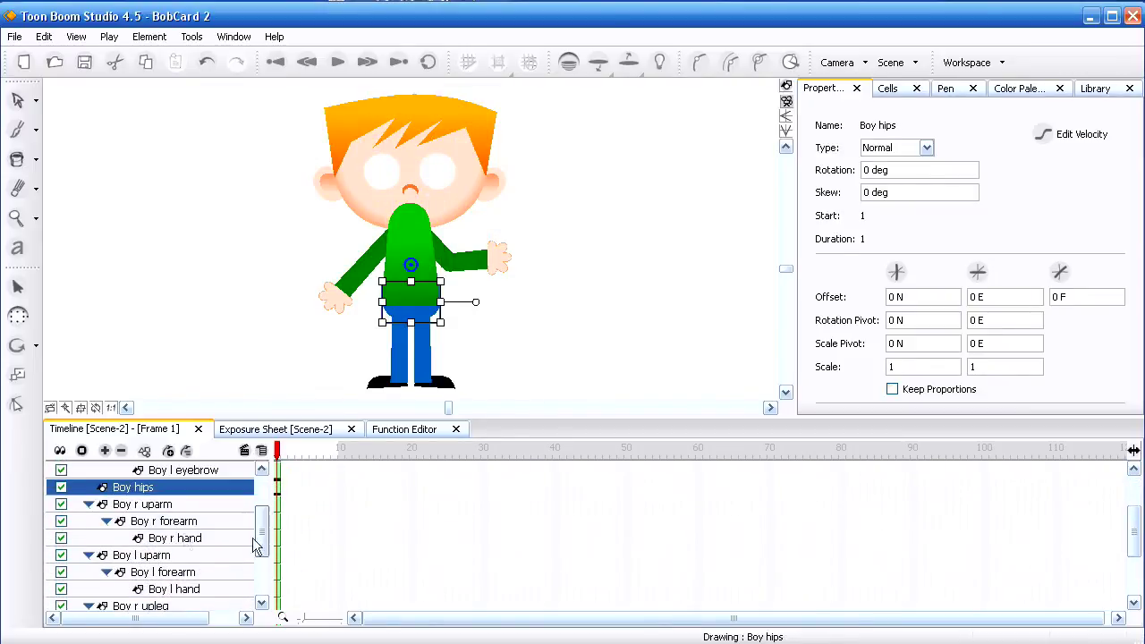
pyautogui.click(88, 503)
pyautogui.click(88, 521)
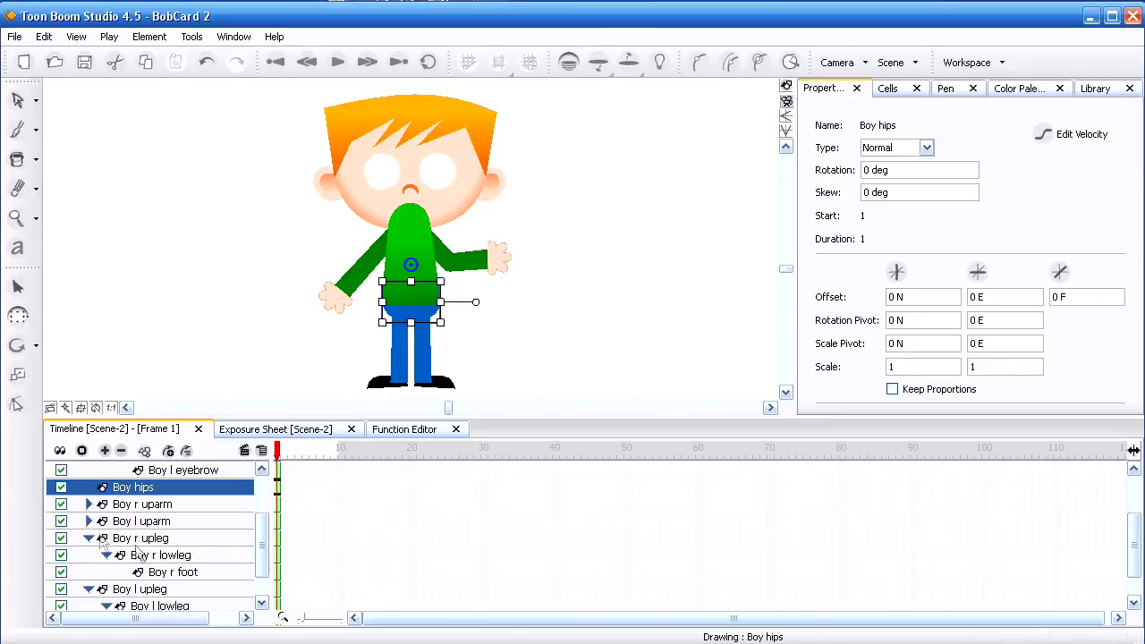
pyautogui.click(88, 538)
pyautogui.click(88, 554)
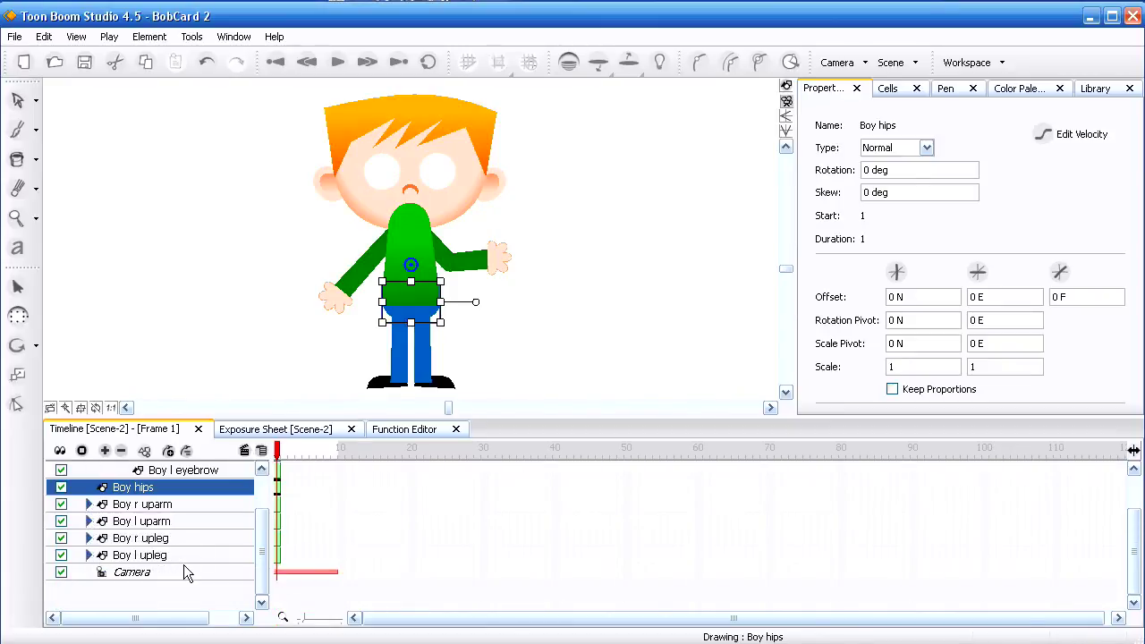
pyautogui.moveTo(259, 530); pyautogui.dragTo(260, 493)
pyautogui.click(106, 479)
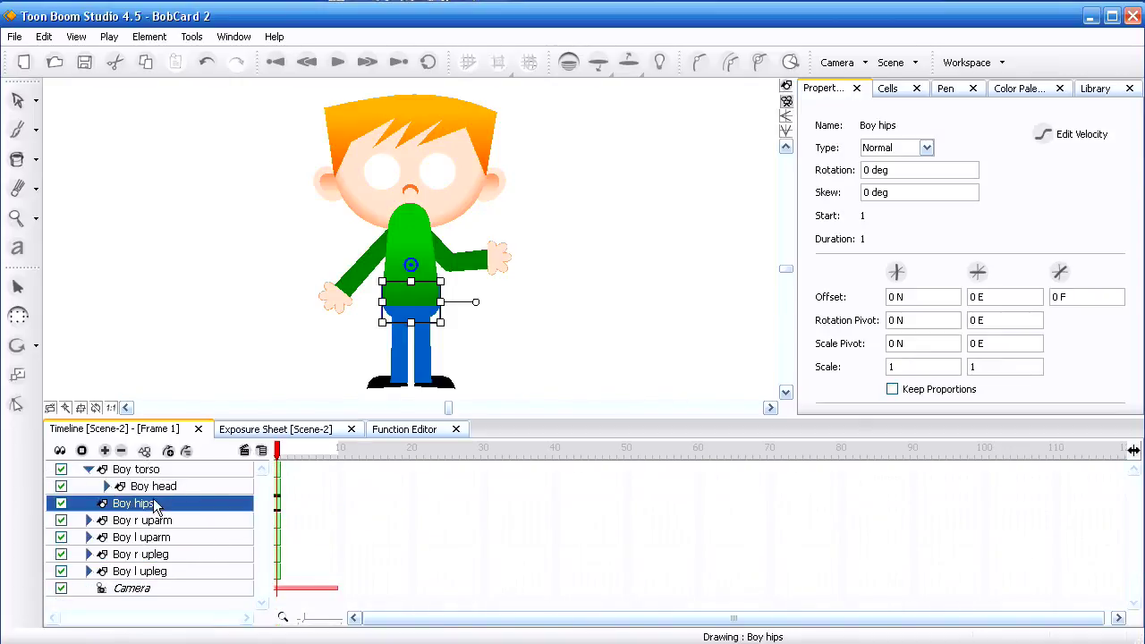
# Step: Nest Boy r upleg and Boy l upleg under Boy hips
pyautogui.click(157, 556)
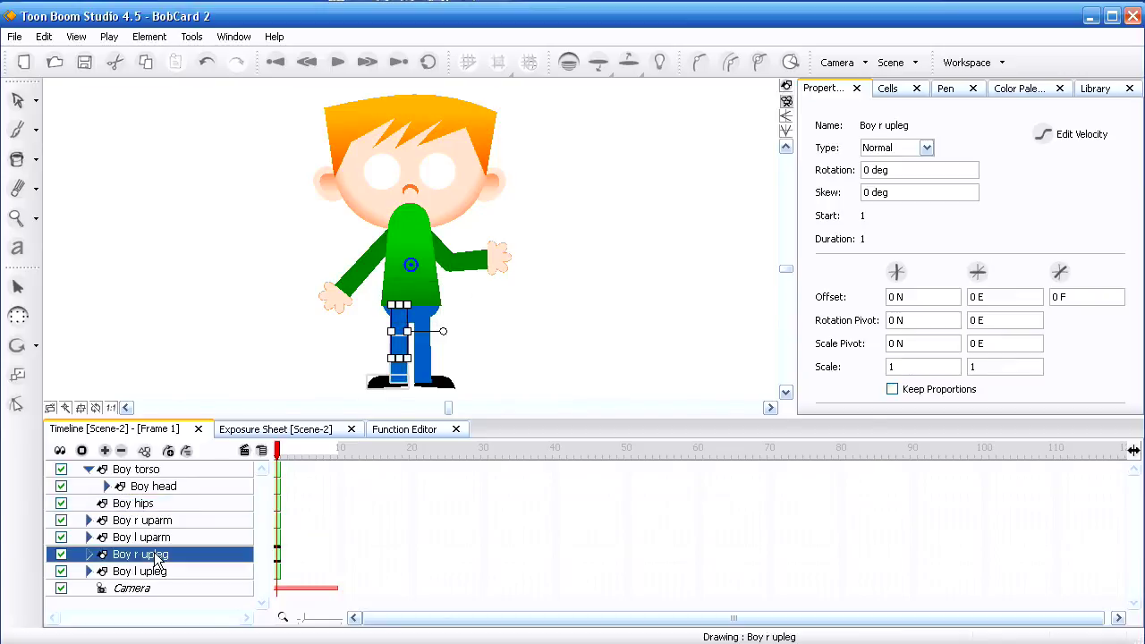
pyautogui.moveTo(157, 556); pyautogui.dragTo(157, 506)
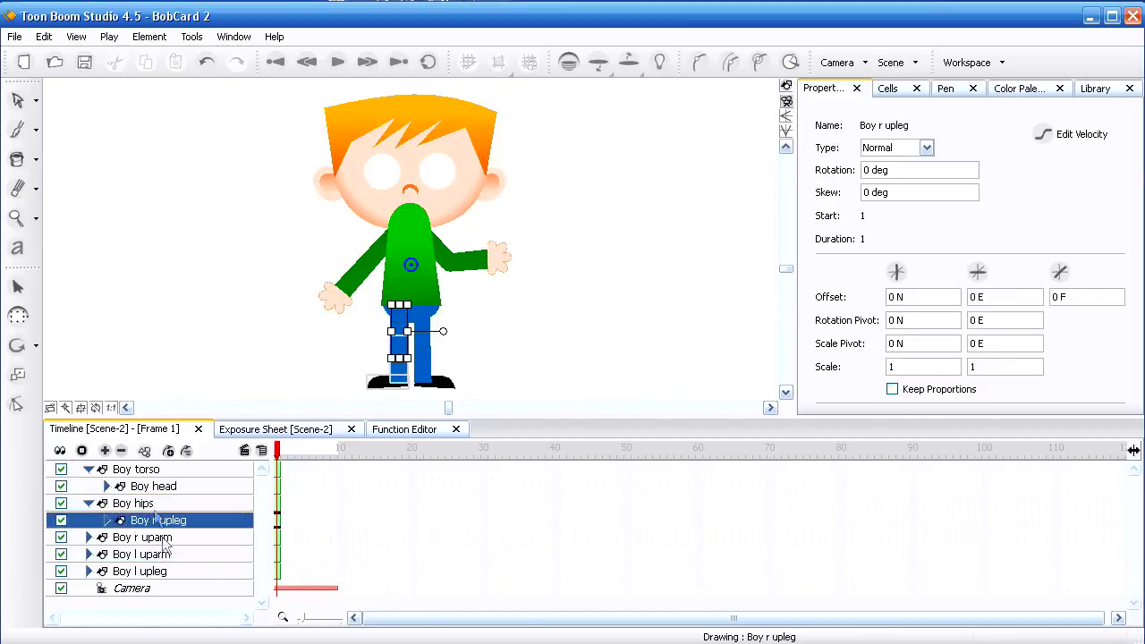
pyautogui.click(164, 577)
pyautogui.moveTo(164, 577); pyautogui.dragTo(158, 517)
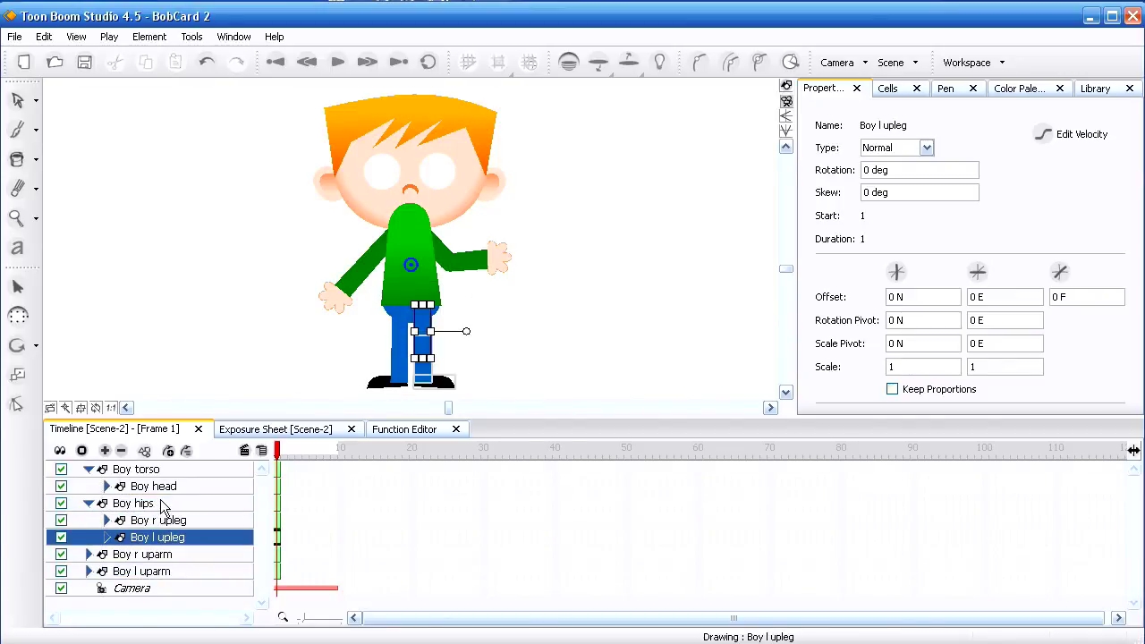
pyautogui.click(89, 504)
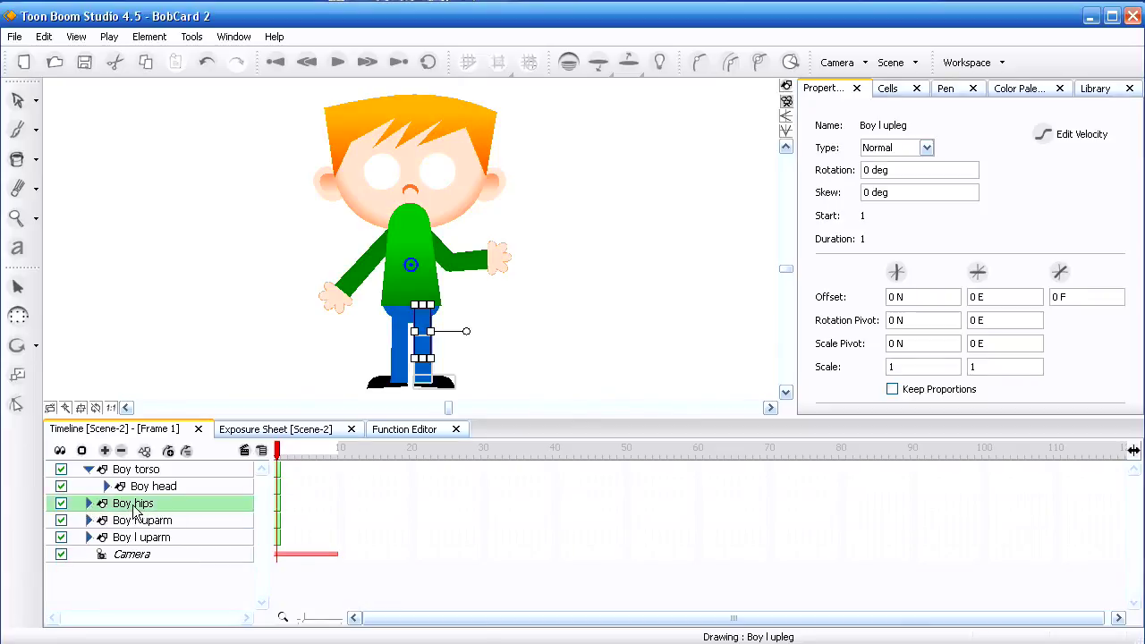
# Step: Nest Boy hips, Boy r uparm and Boy l uparm under Boy torso
pyautogui.click(136, 505)
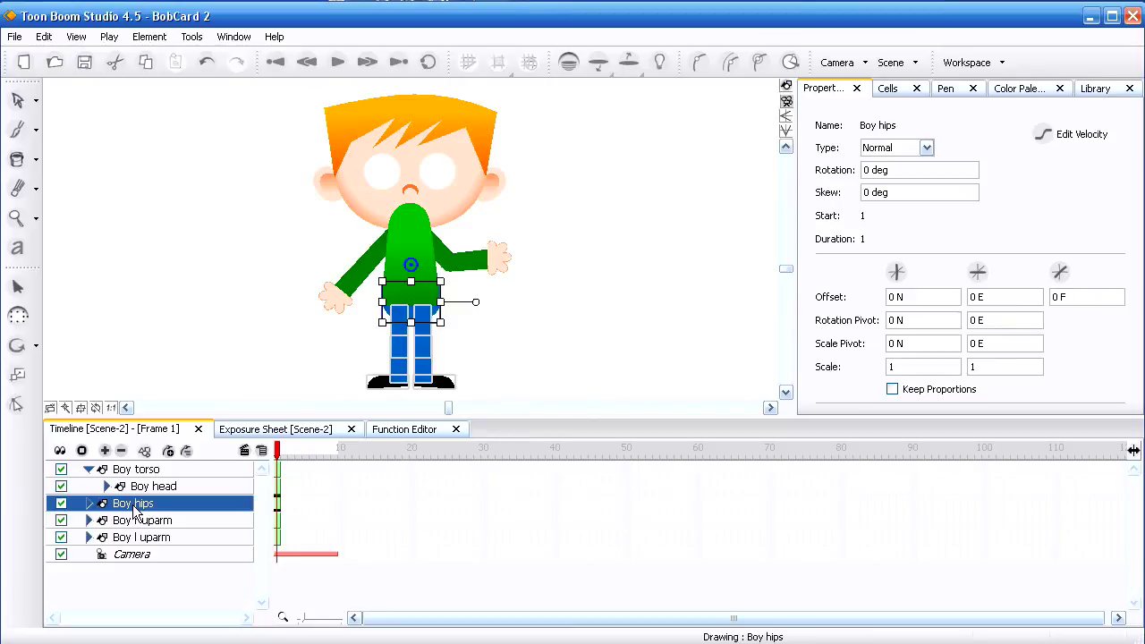
pyautogui.moveTo(136, 508); pyautogui.dragTo(139, 470)
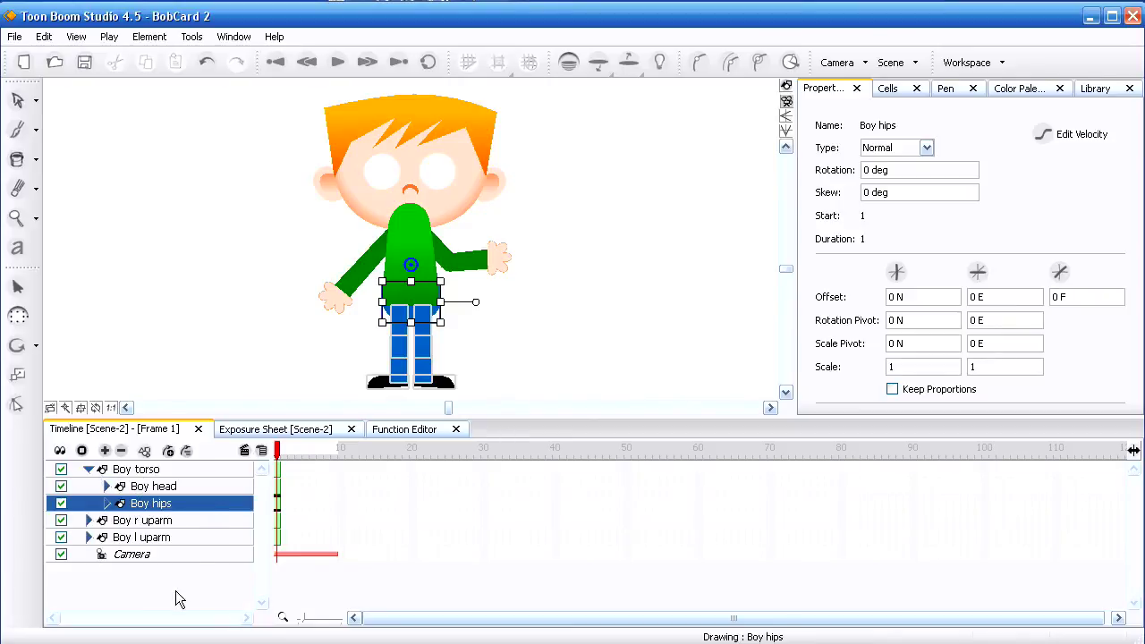
pyautogui.click(174, 518)
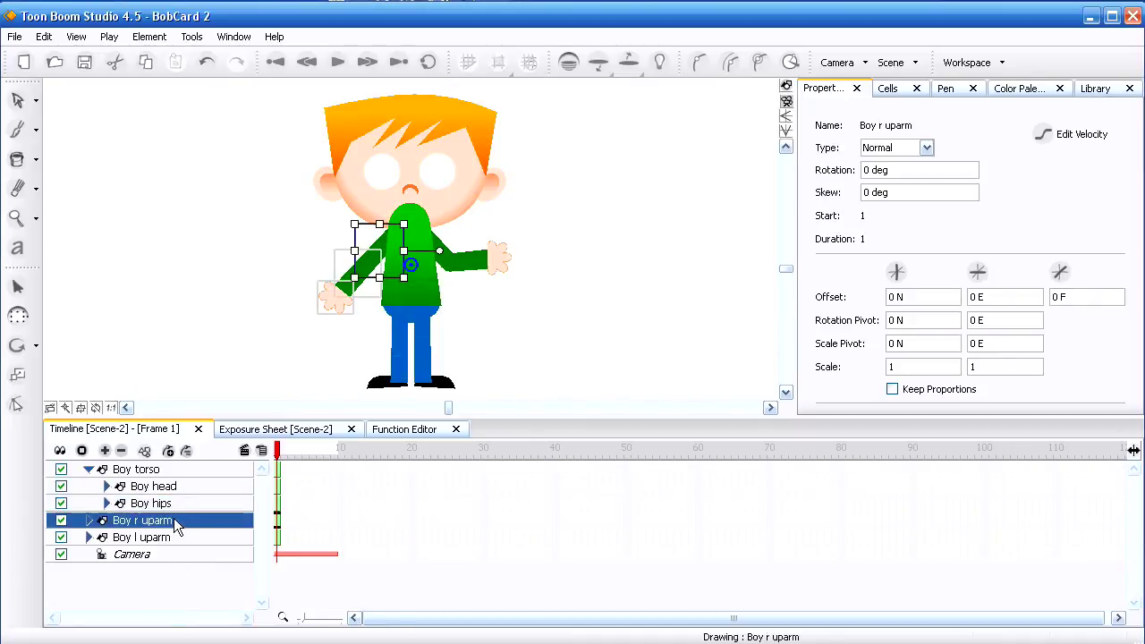
pyautogui.moveTo(174, 519); pyautogui.dragTo(174, 469)
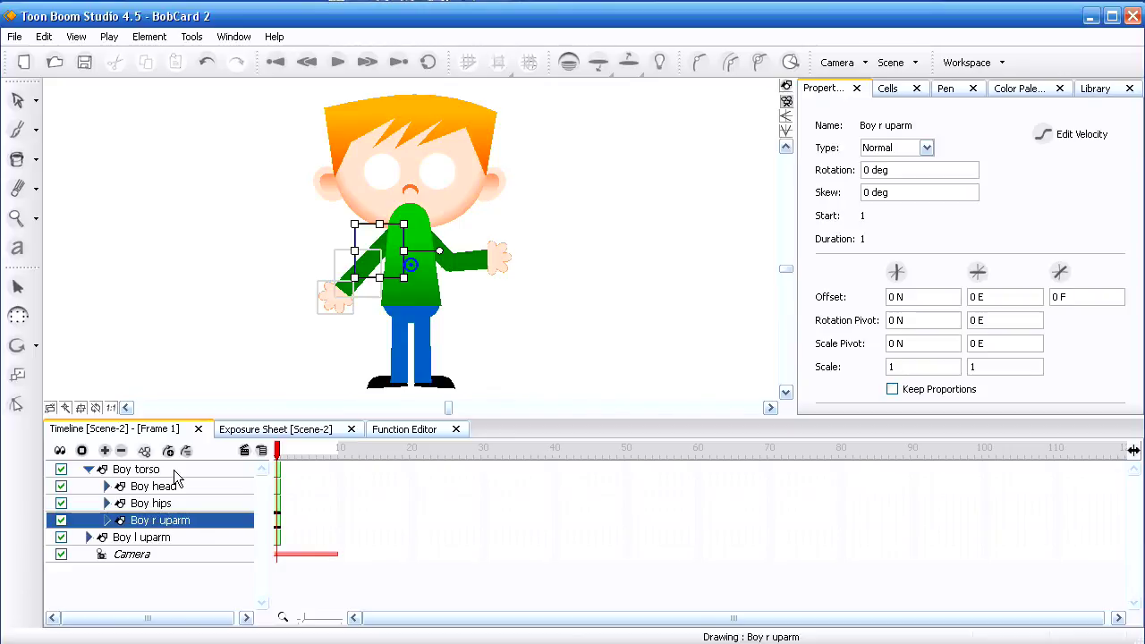
pyautogui.click(174, 538)
pyautogui.moveTo(172, 535); pyautogui.dragTo(172, 474)
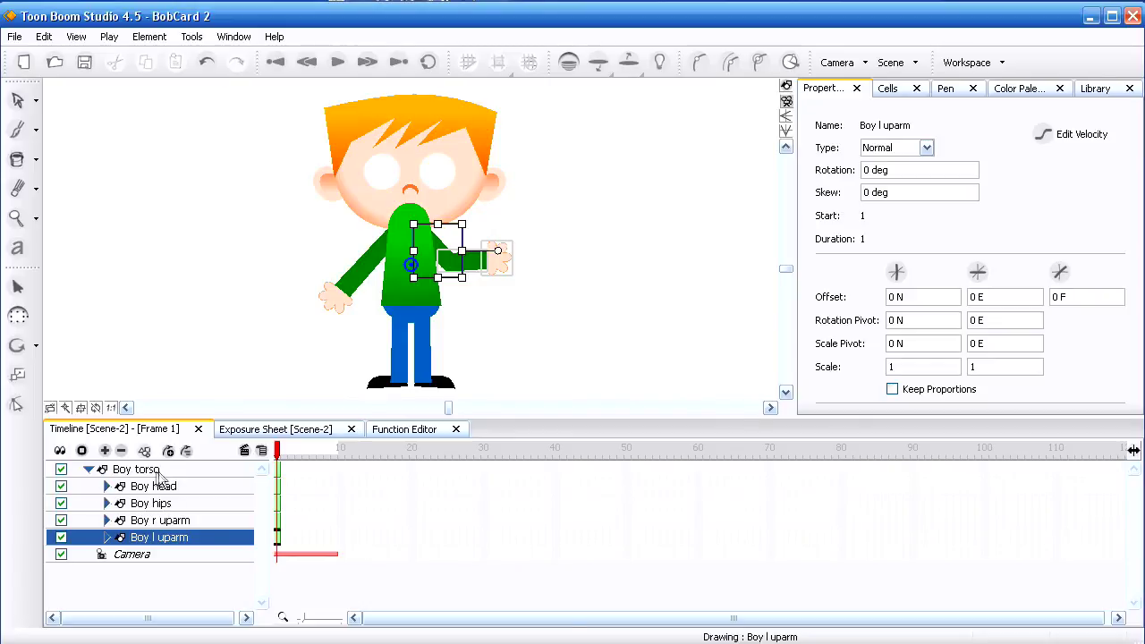
pyautogui.click(159, 471)
pyautogui.click(202, 317)
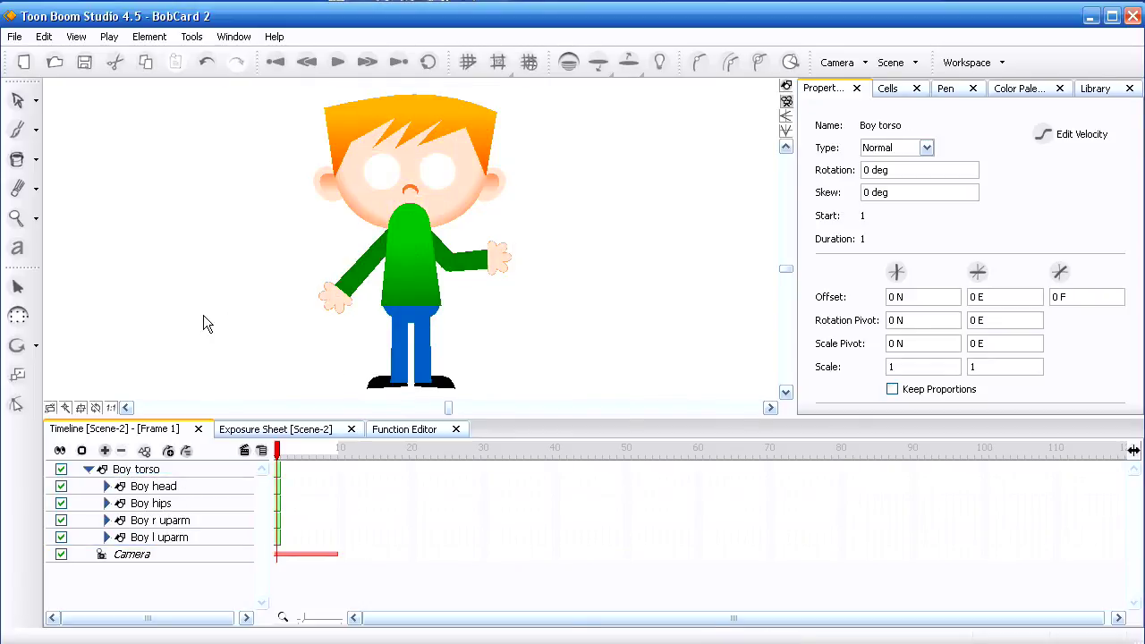